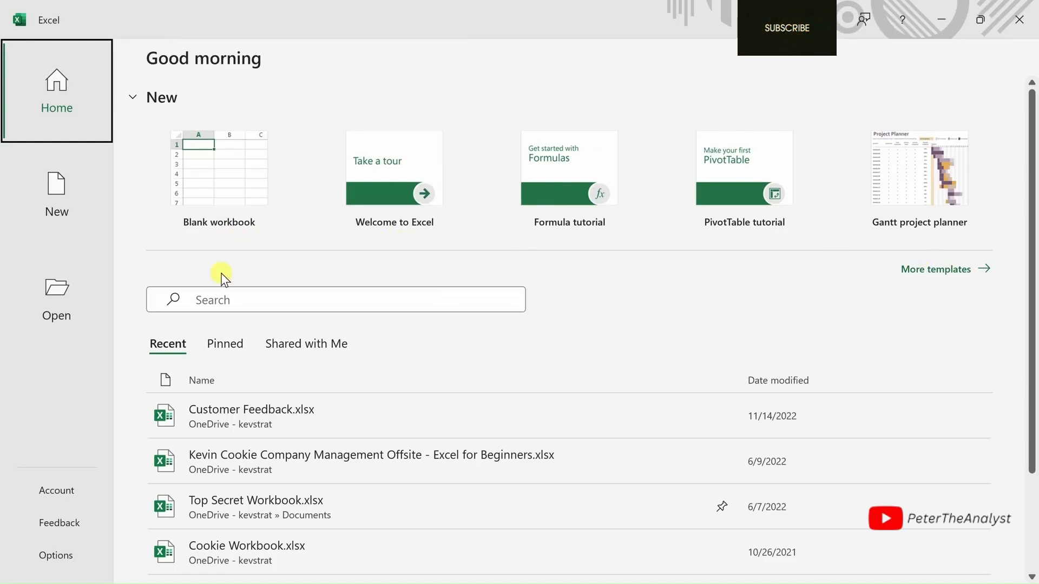
- Look through the templates and recent files, and create a new blank workbook
scroll(223, 272, down, 2)
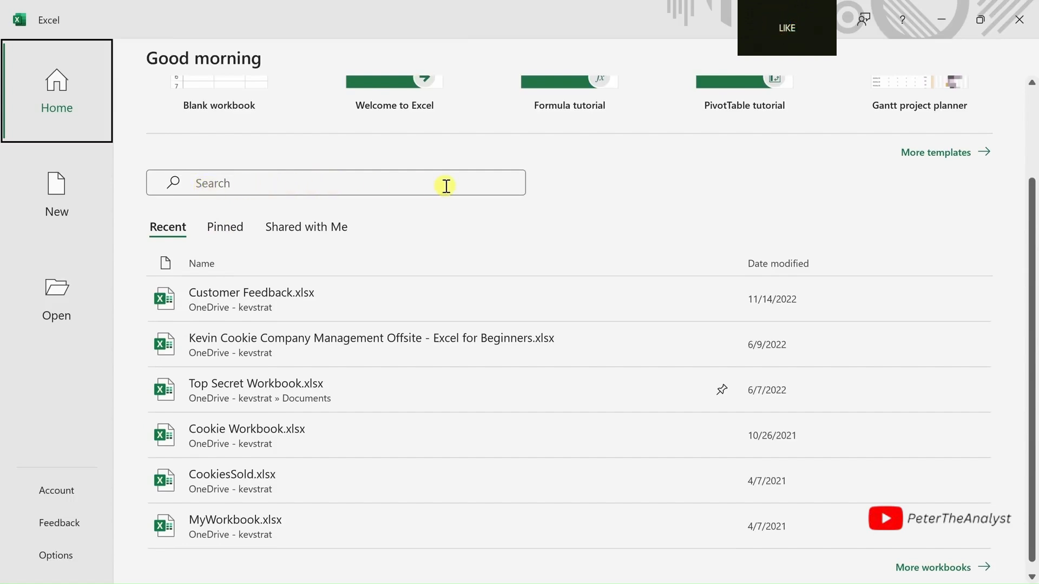
scroll(287, 249, down, 1)
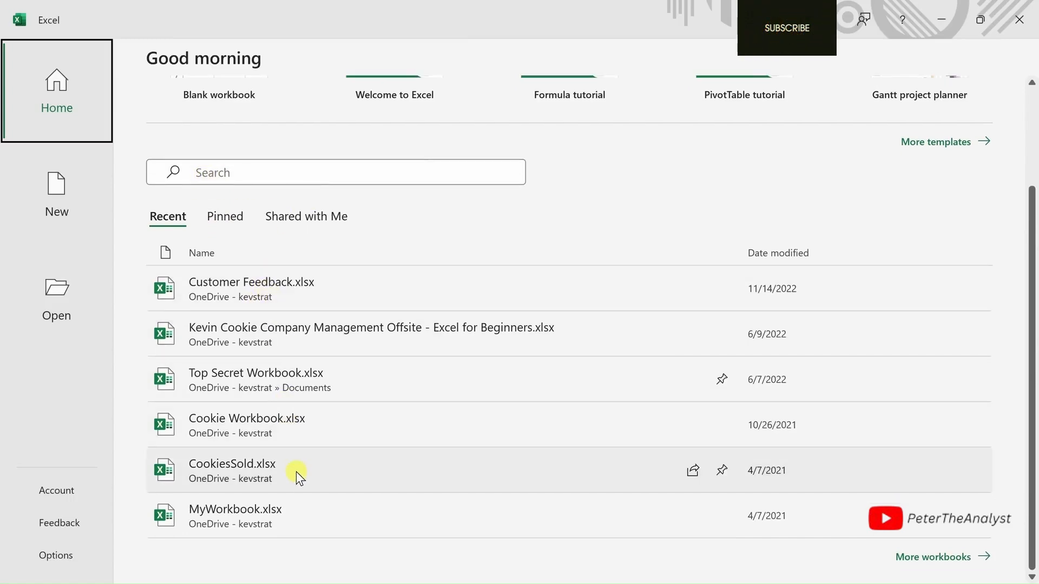
scroll(296, 470, up, 2)
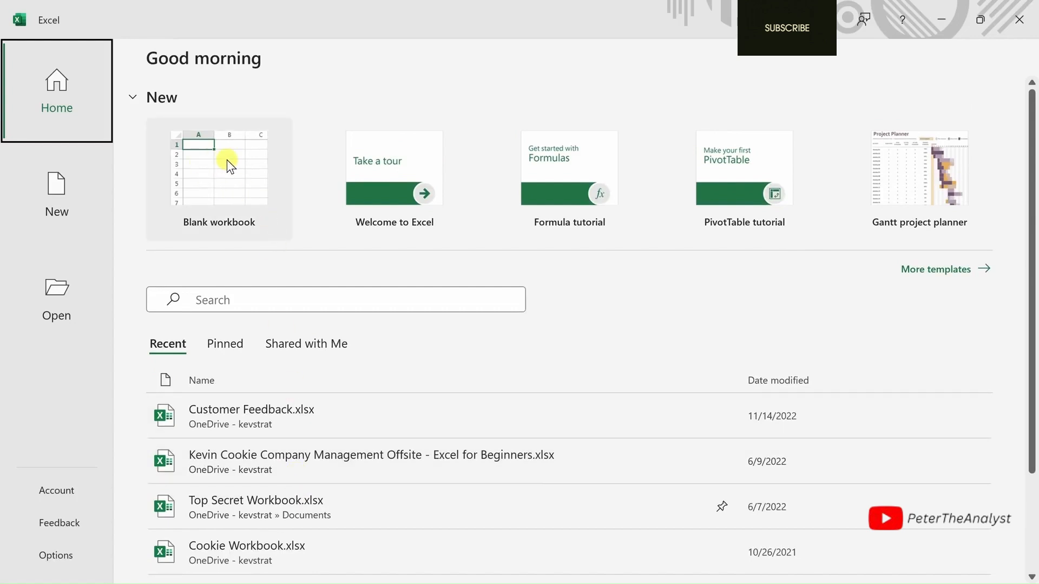
click(226, 160)
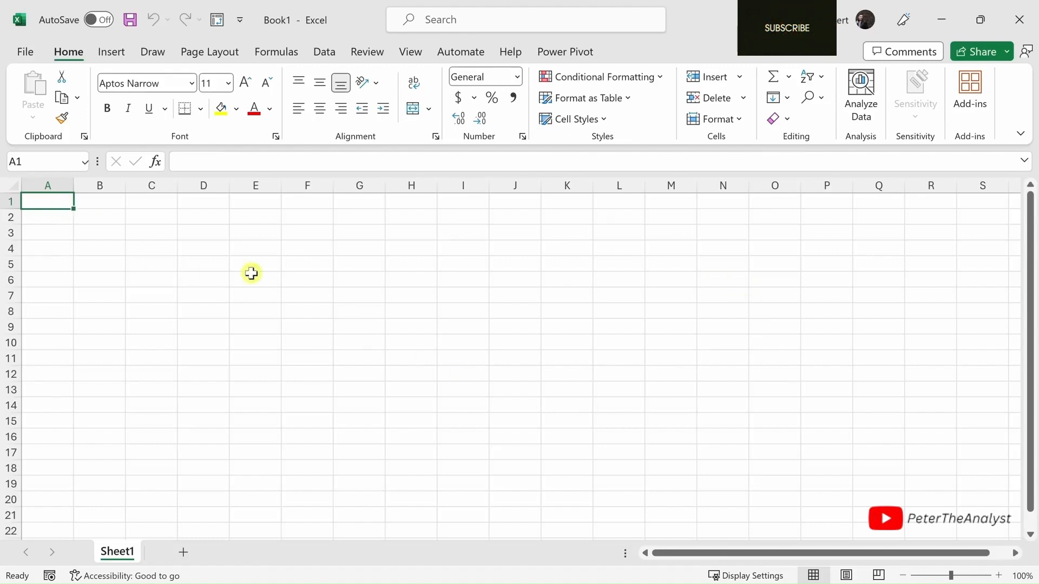
- Examine the grid by selecting a large block of cells, cell L12, whole columns H and F, and whole rows 5 and 7
drag(55, 202, 802, 441)
click(619, 373)
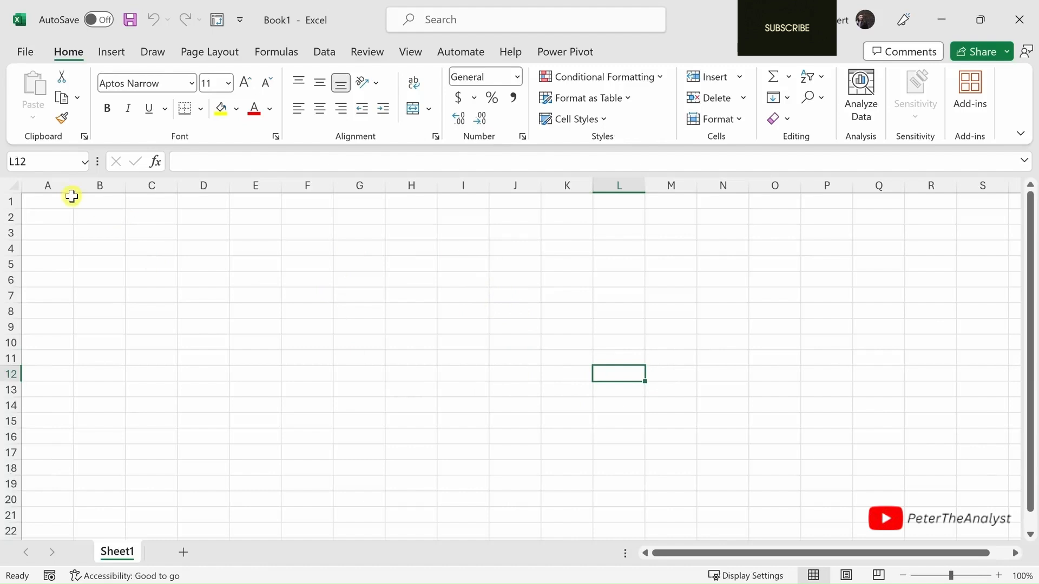
click(414, 184)
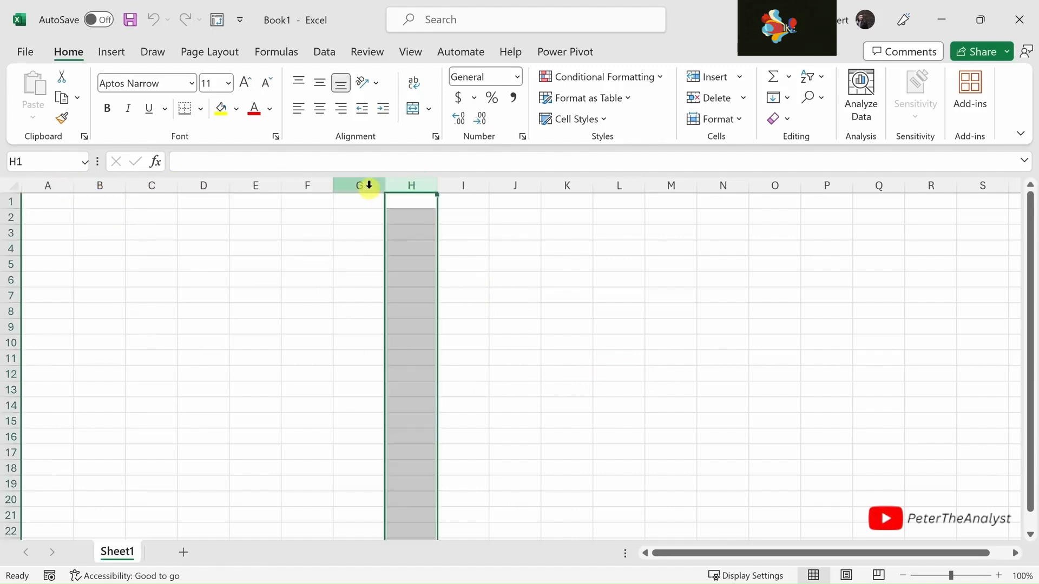
click(321, 182)
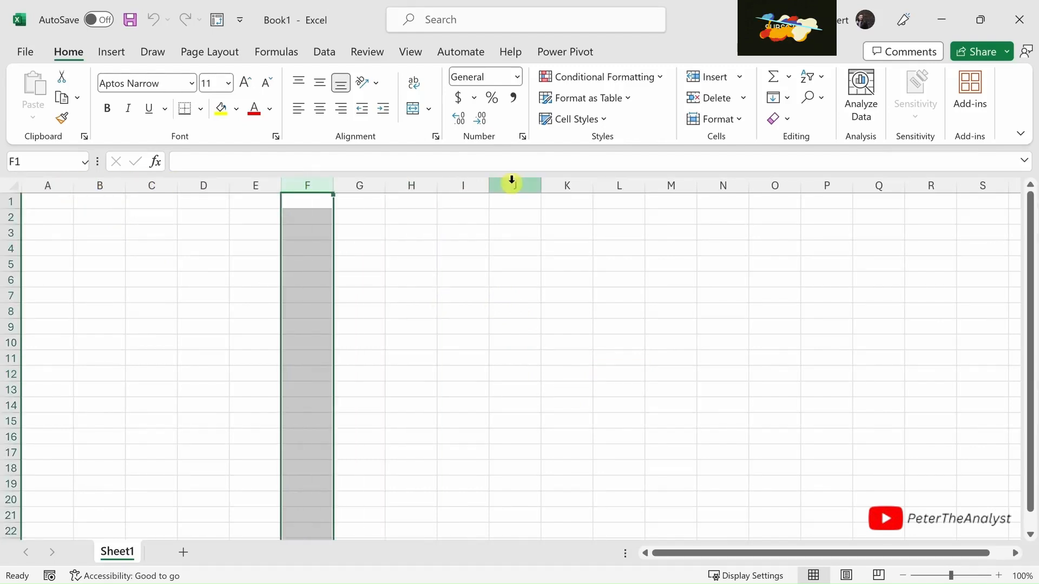
click(11, 263)
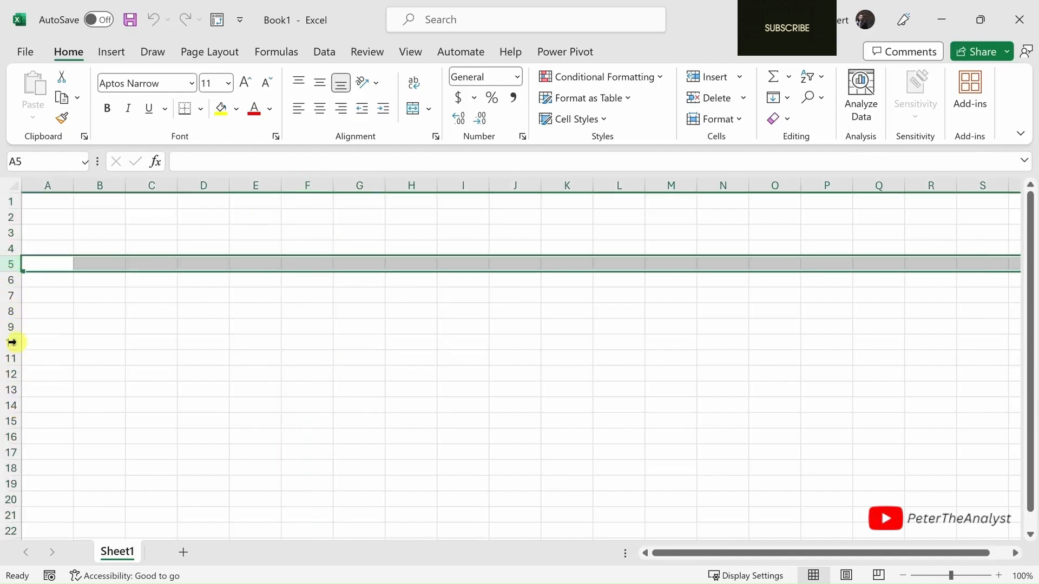
click(10, 295)
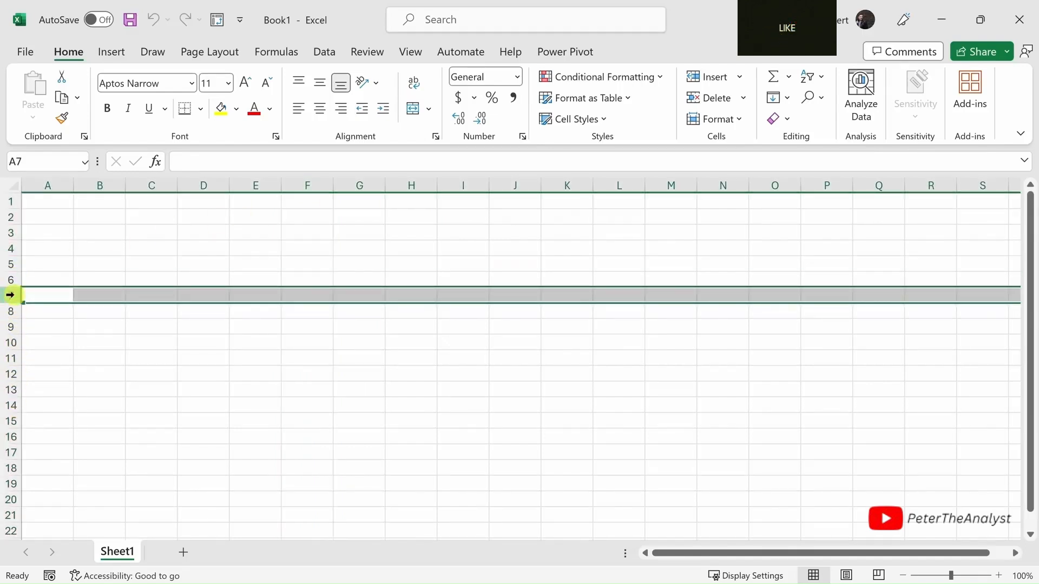
- Select cell E7 and examine its cell reference in the Name Box
click(250, 294)
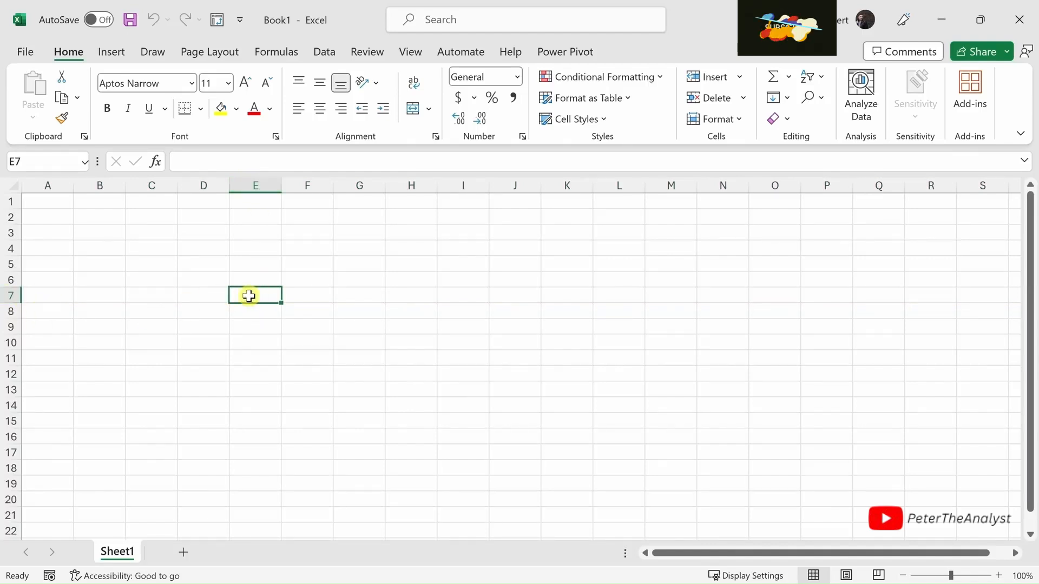
click(26, 160)
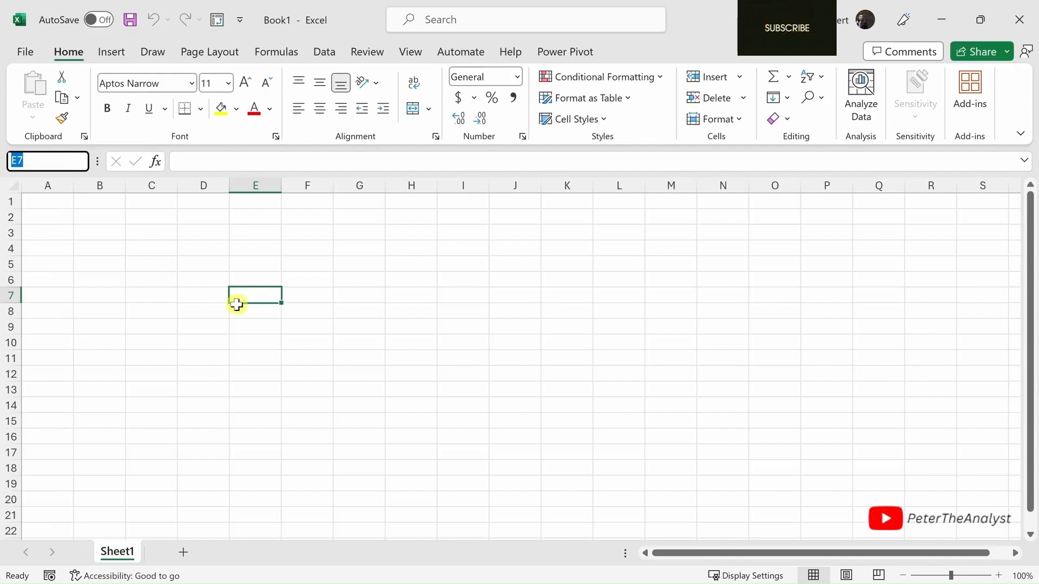
click(253, 296)
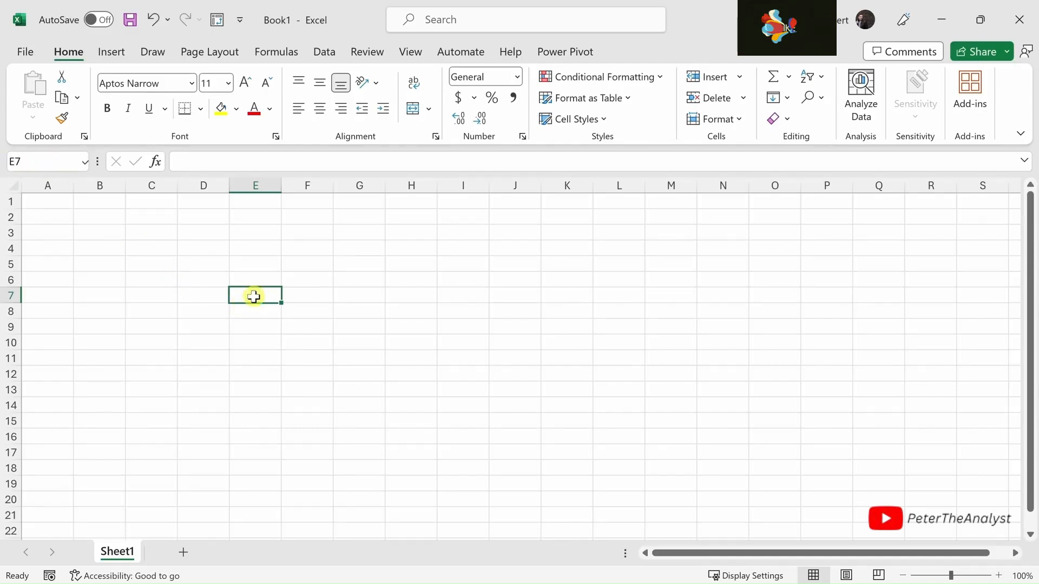
- Try zooming the worksheet in and out, and leave it magnified at 130%
click(999, 576)
click(999, 576)
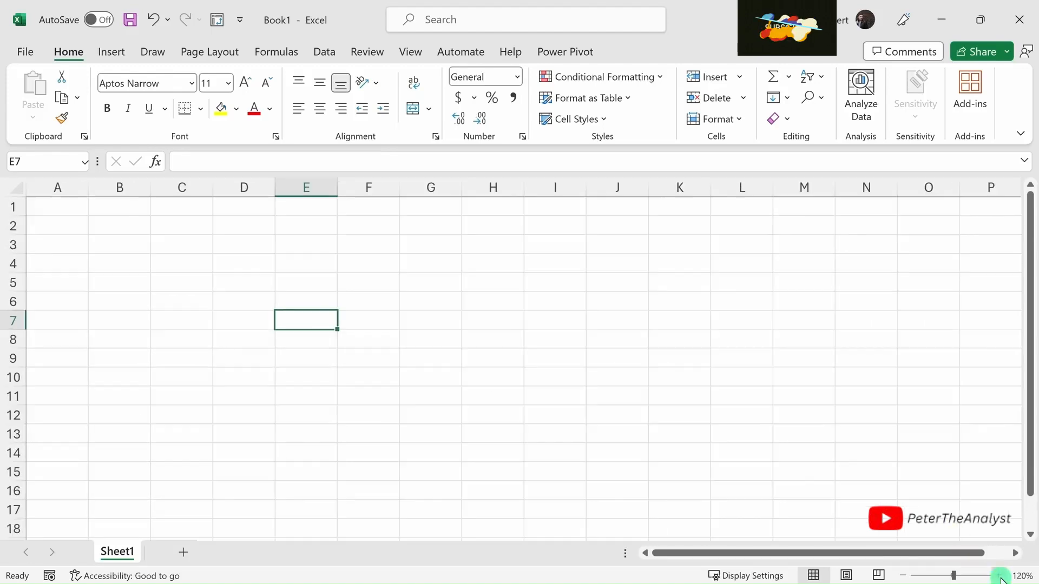
click(903, 576)
click(903, 576)
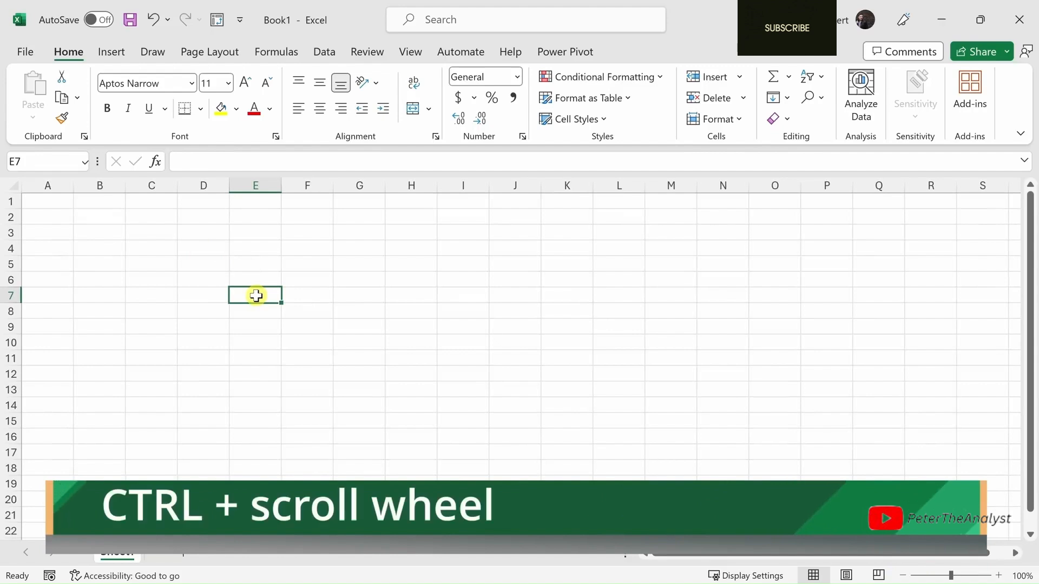
ctrl+scroll(256, 295, up, 2)
ctrl+scroll(256, 295, down, 2)
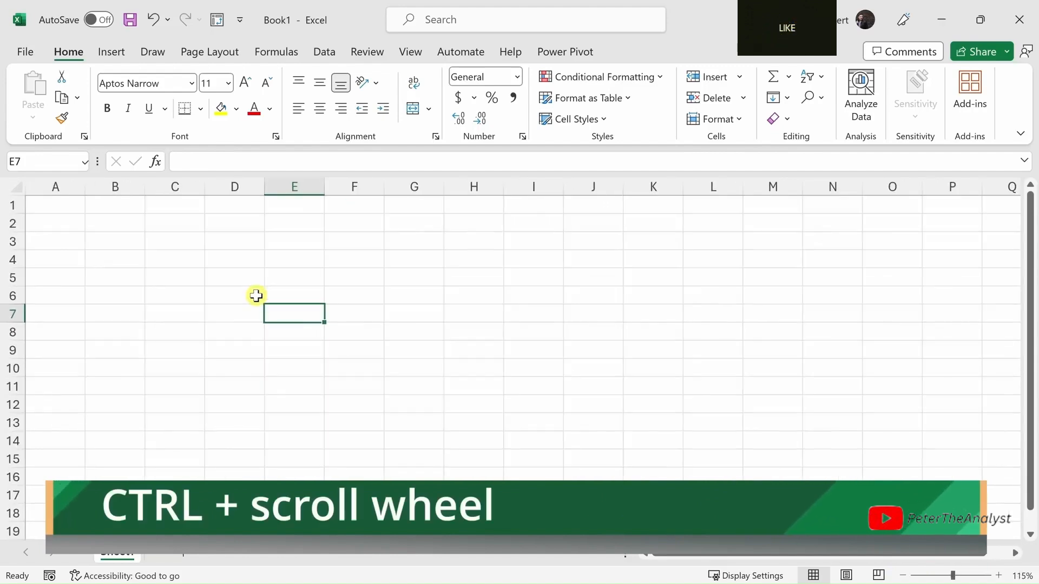
ctrl+scroll(256, 295, up, 3)
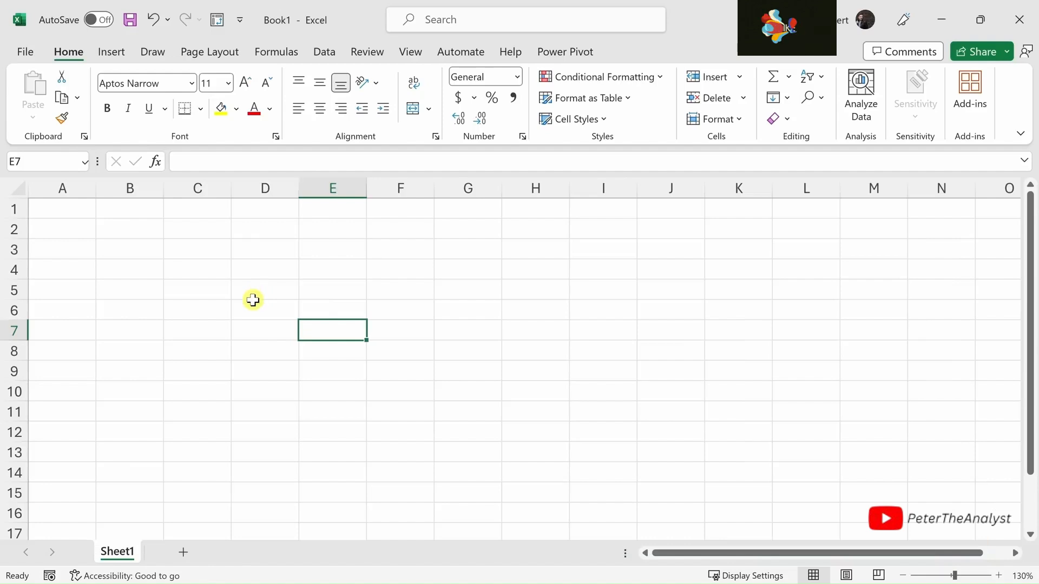
- Enter the column headers Sales in cell A1 and Date in cell B1
click(65, 209)
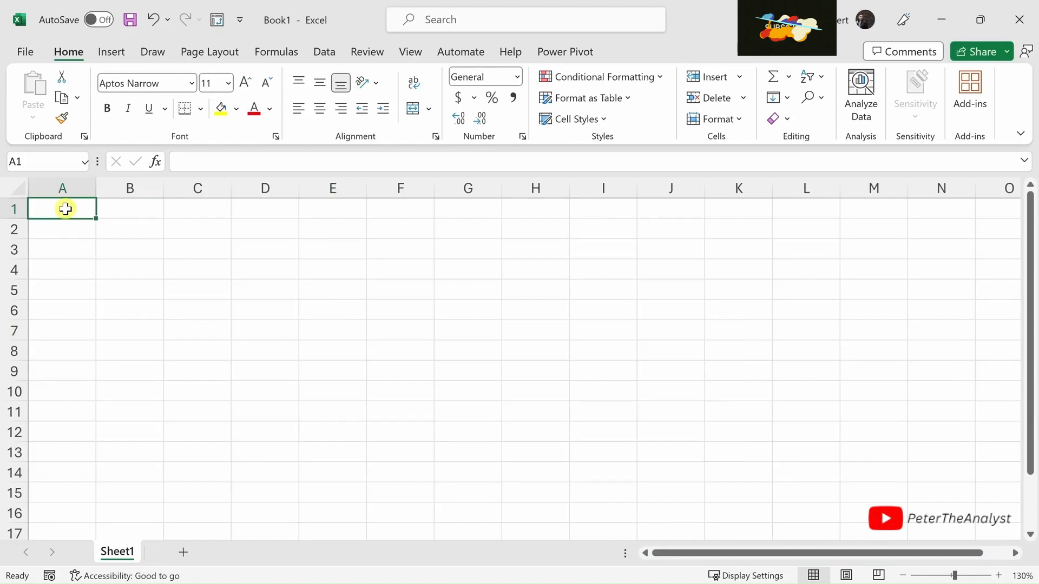
text(Sales)
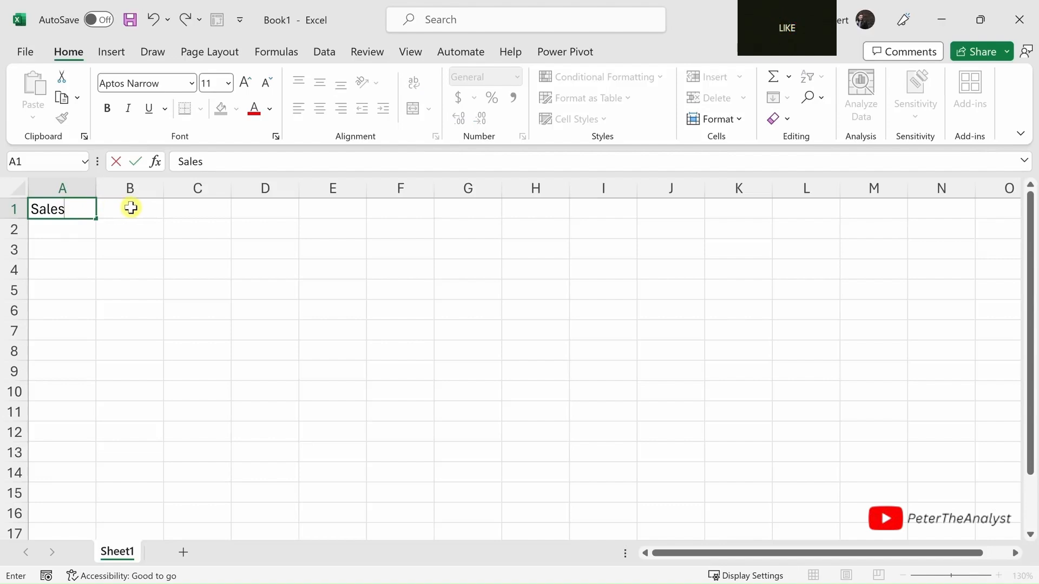
key(Tab)
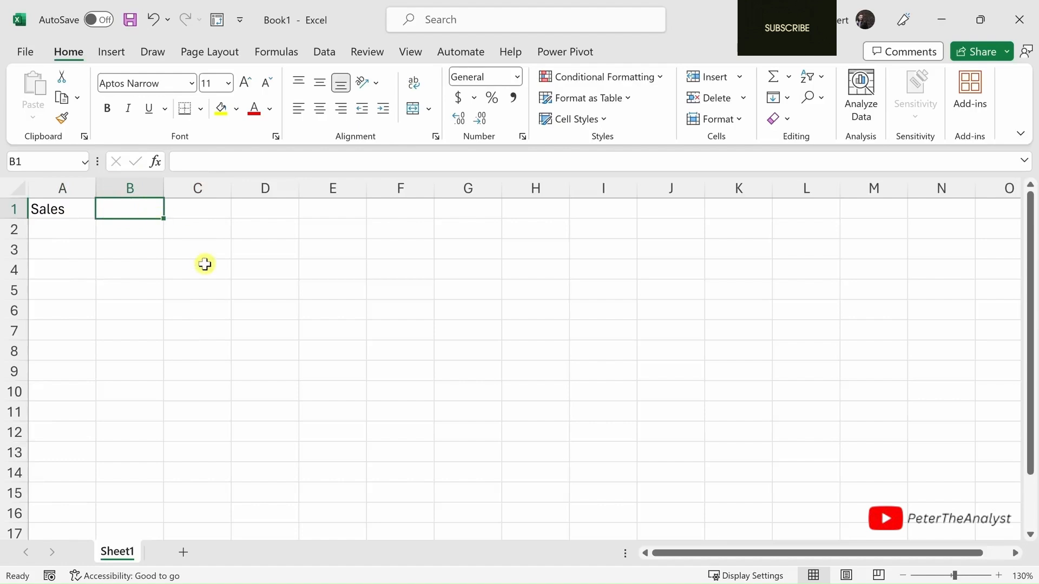
text(Date)
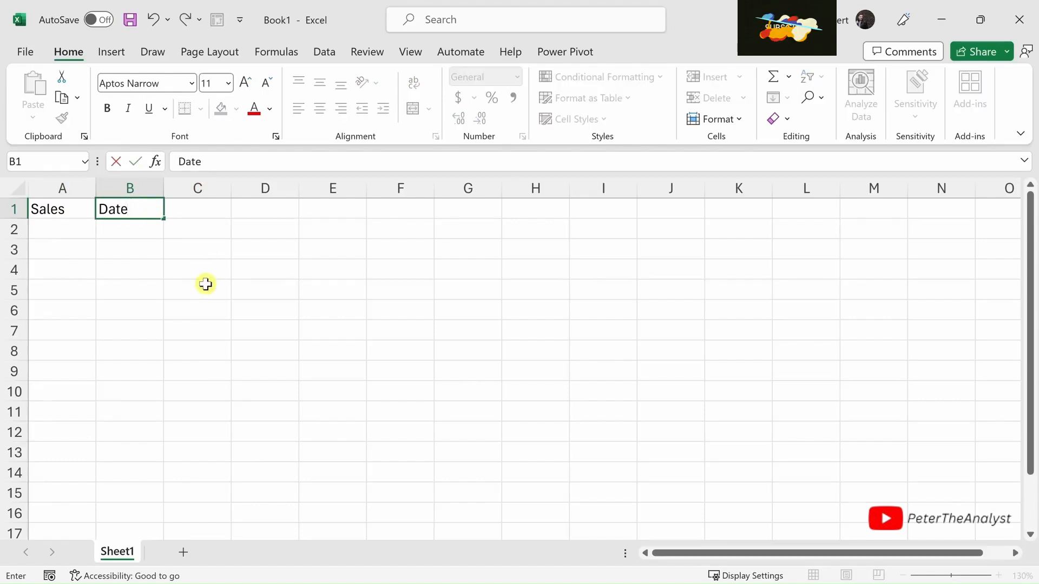
key(Return)
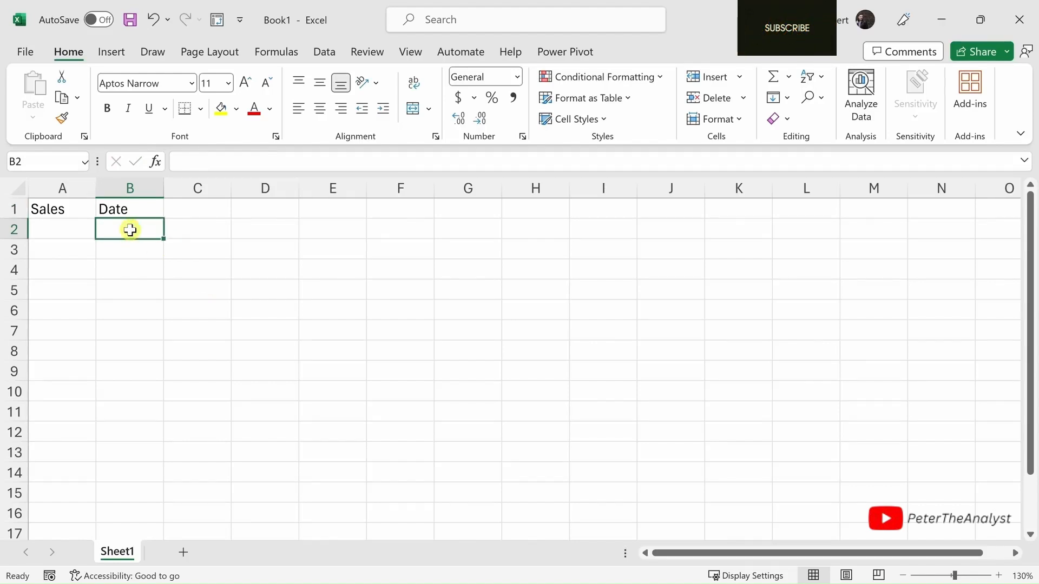
- Enter January 2023 in cell B2 and fill the monthly series down to November 2023 in cell B12
text(January 2023)
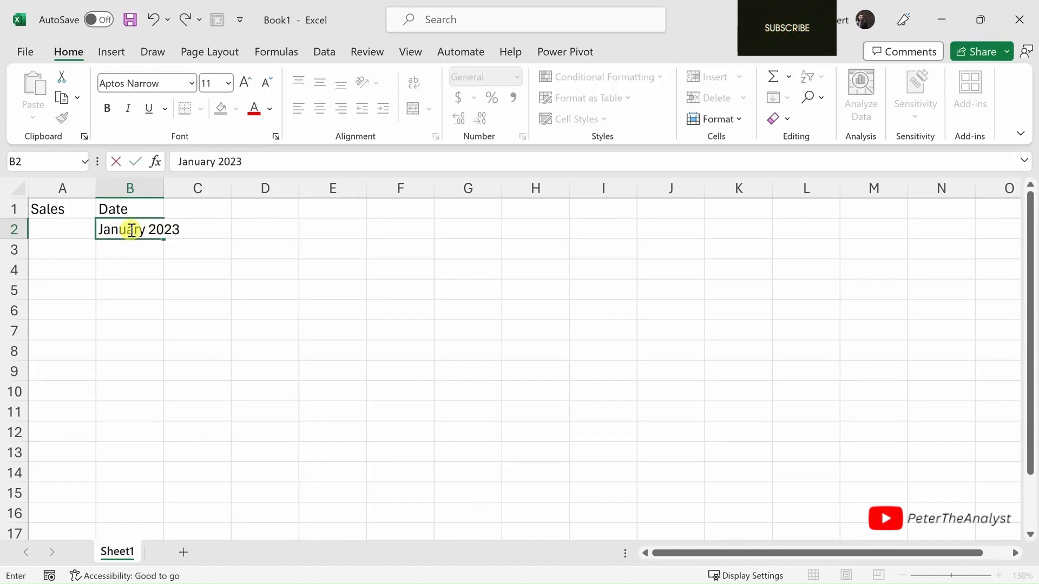
key(Return)
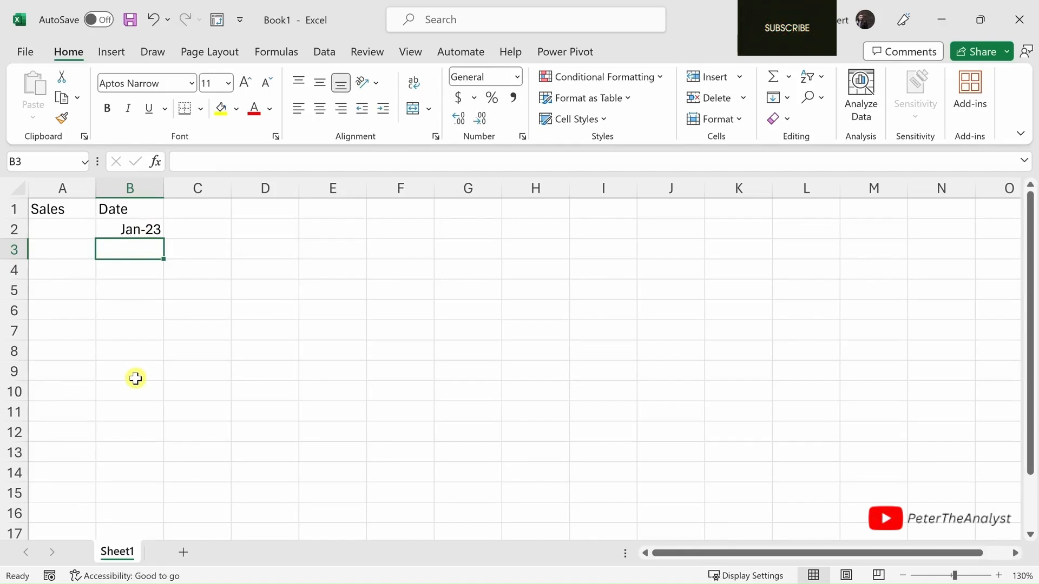
click(133, 232)
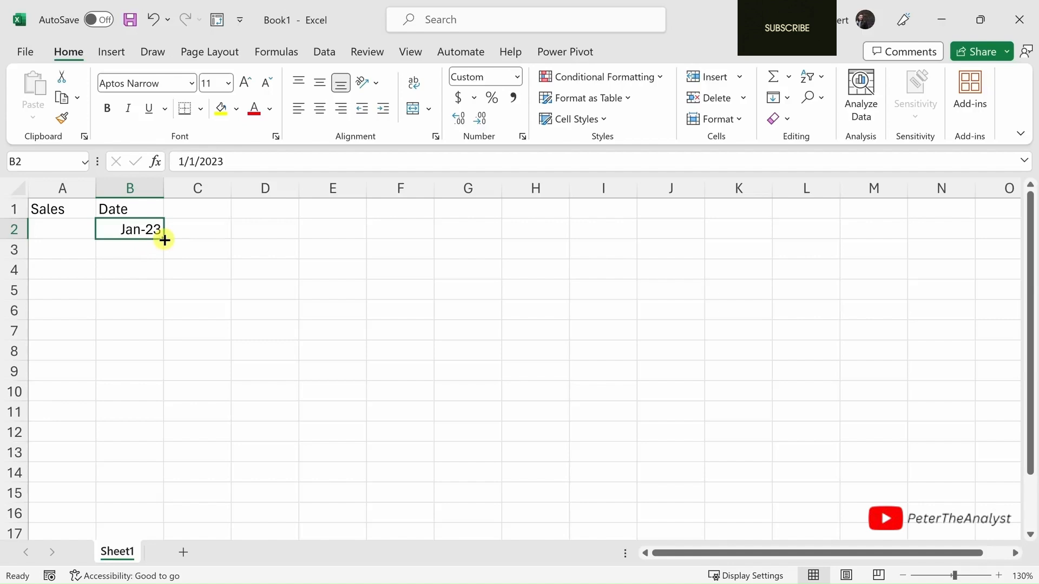
drag(165, 239, 152, 436)
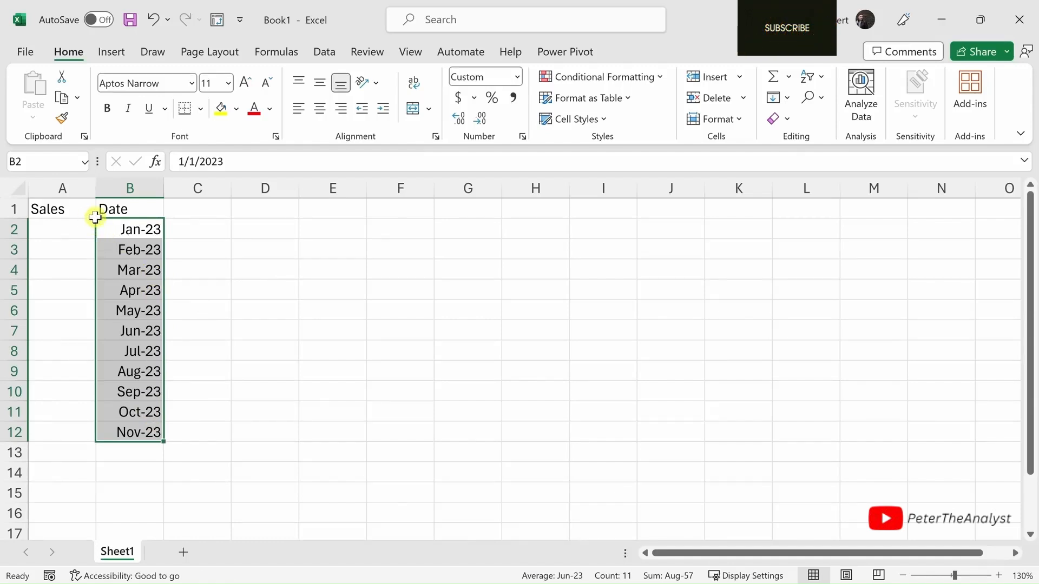
- Enter the sales figures in A2:A12: 1000, 5482, 5385, 12811, 8071, 4550, 5297, 10870, 10655, 6573 and 4287
click(78, 227)
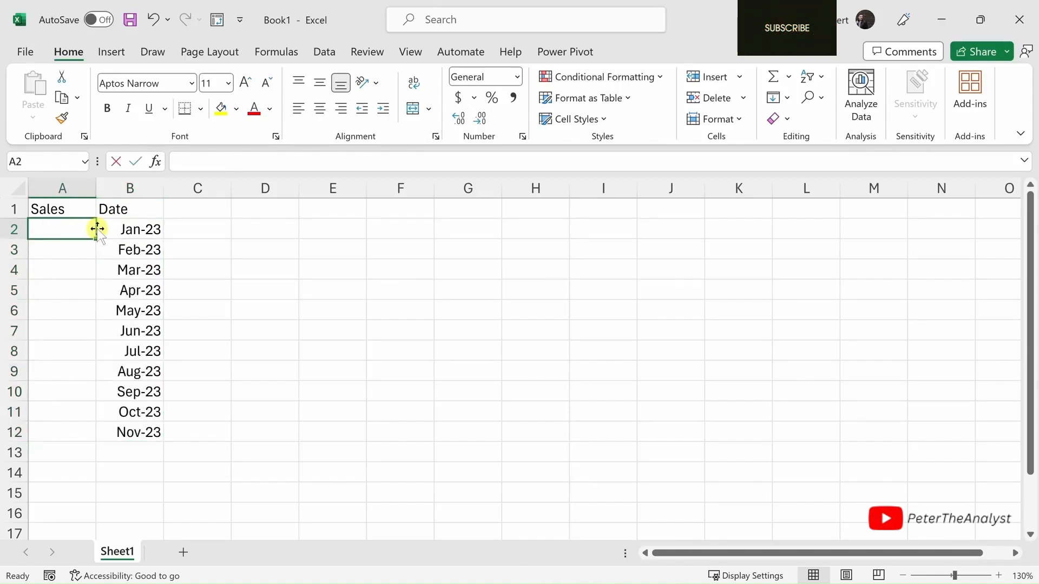
text(1000)
key(Return)
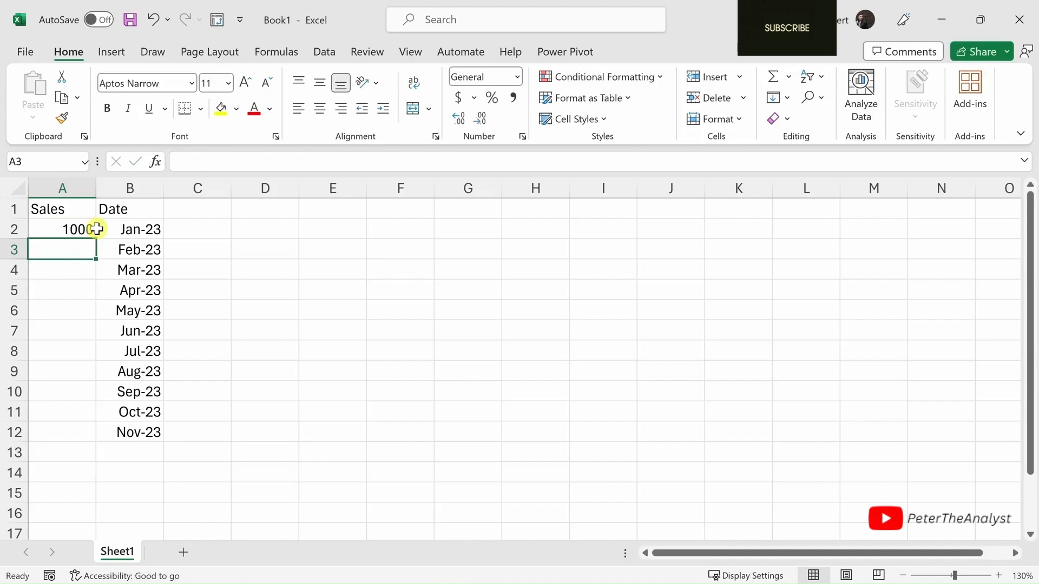
text(5482)
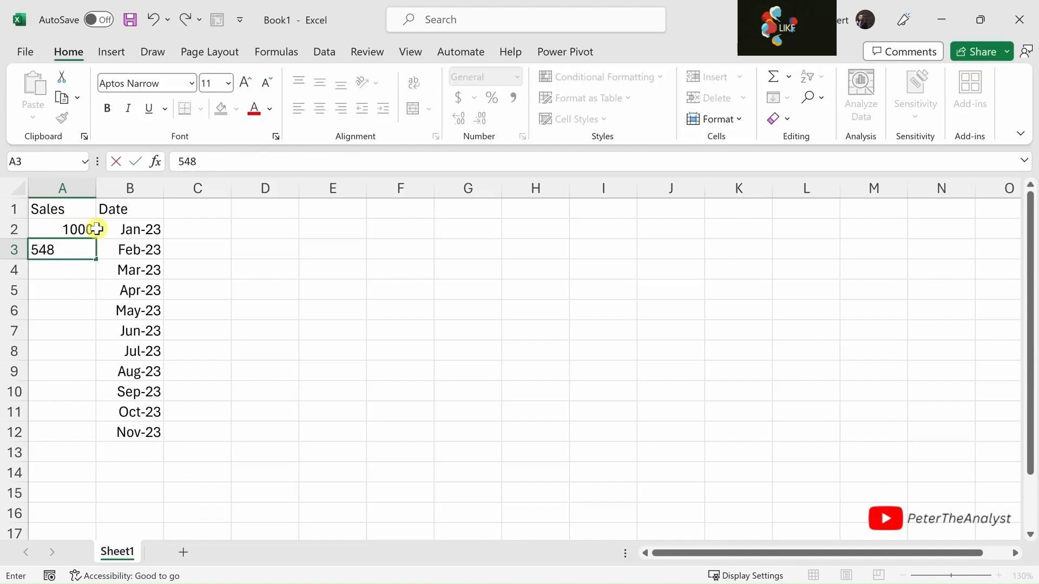
key(Return)
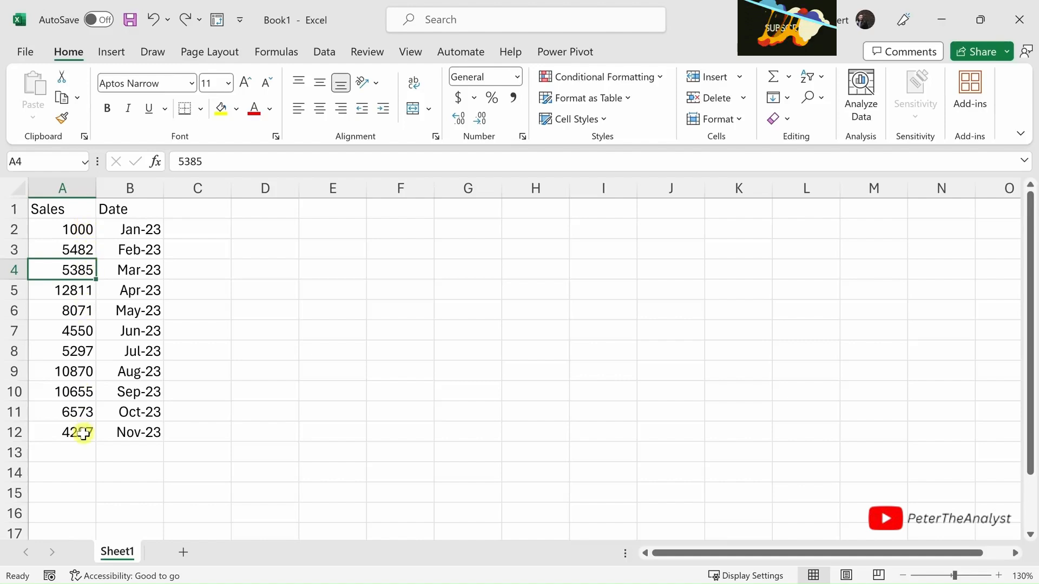
- Format the sales figures in A2:A12 with a thousands separator and no decimal places
drag(83, 433, 86, 229)
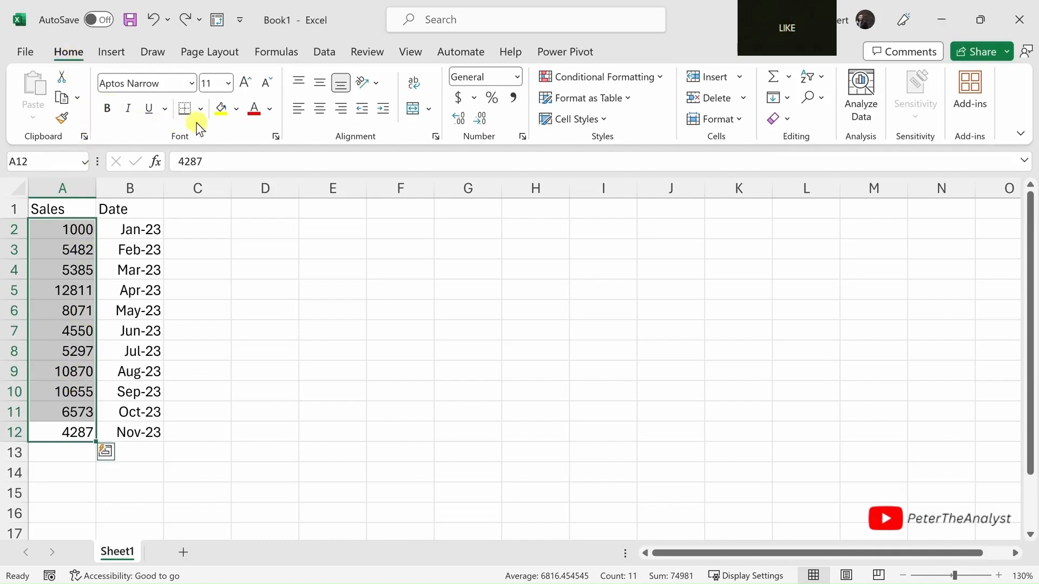
click(513, 100)
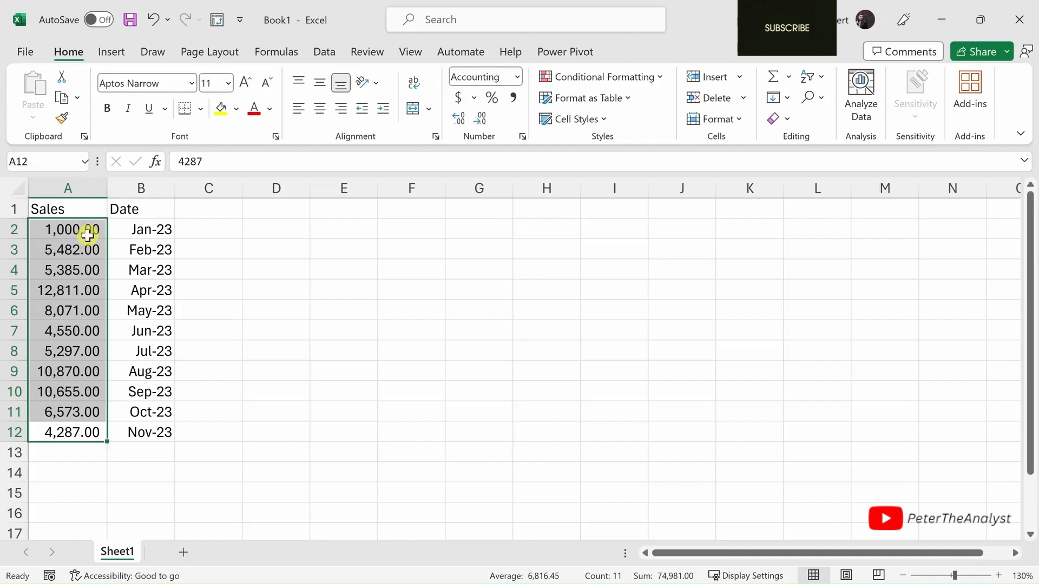
click(481, 118)
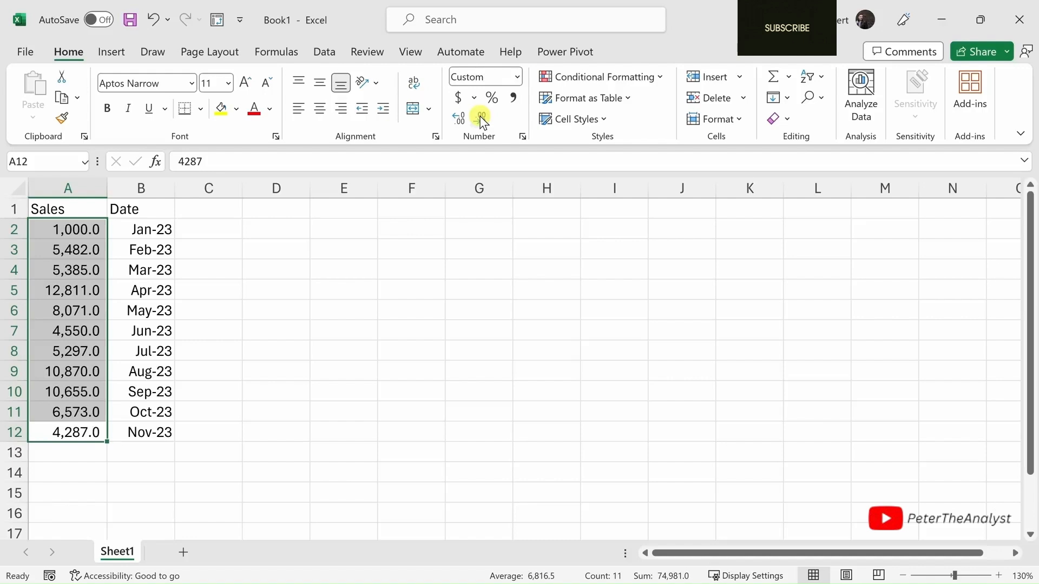
click(481, 118)
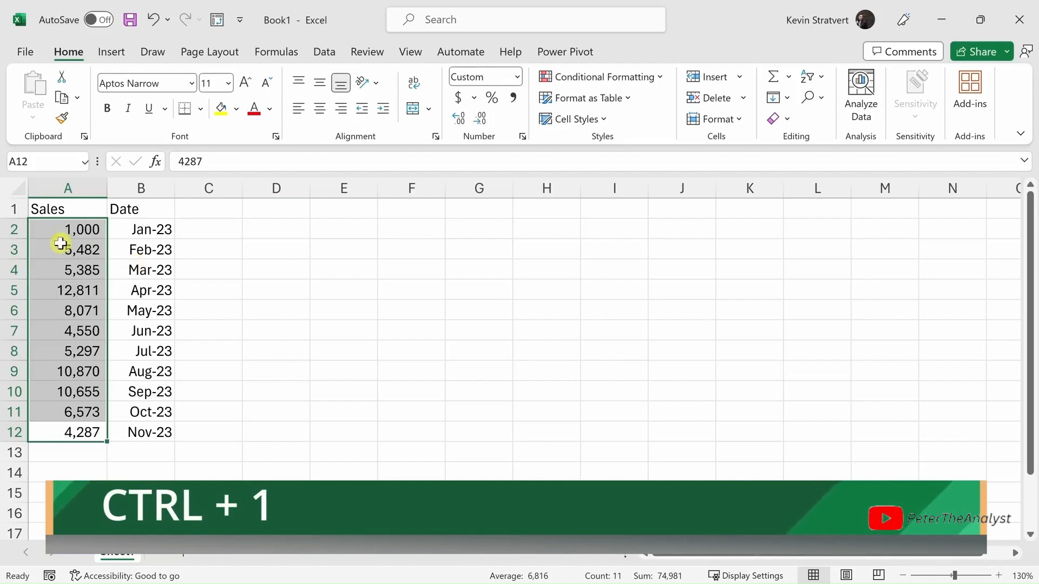
- Examine the General and Accounting number format options for the sales figures in A2:A12 without applying them
key(ctrl+1)
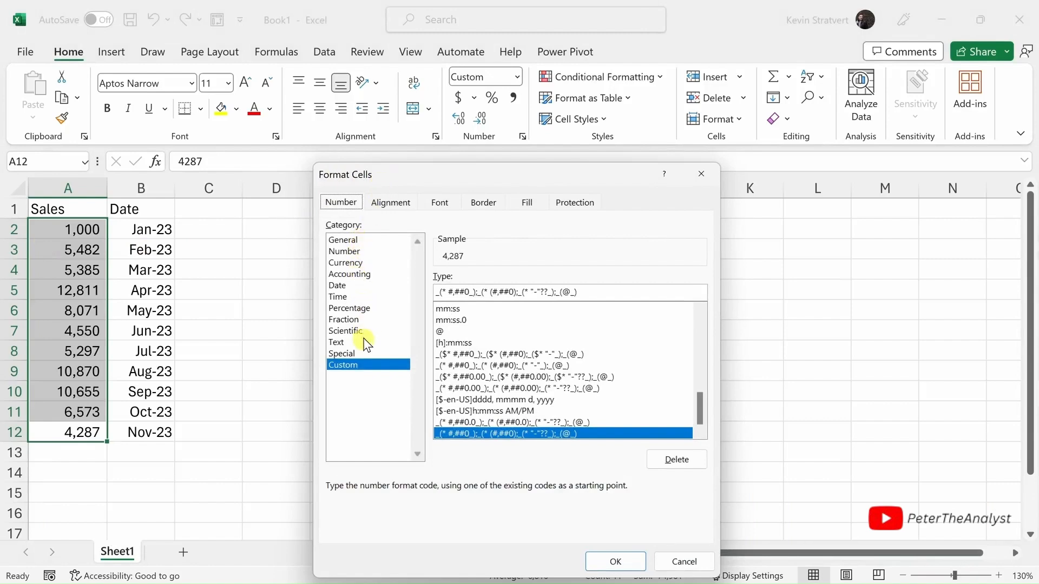
click(359, 239)
click(373, 271)
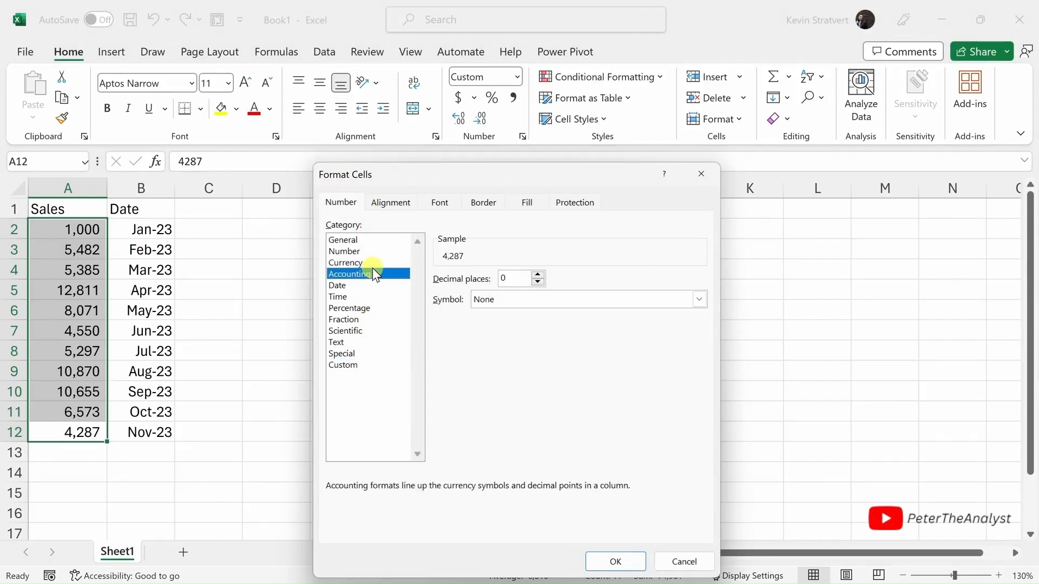
click(685, 562)
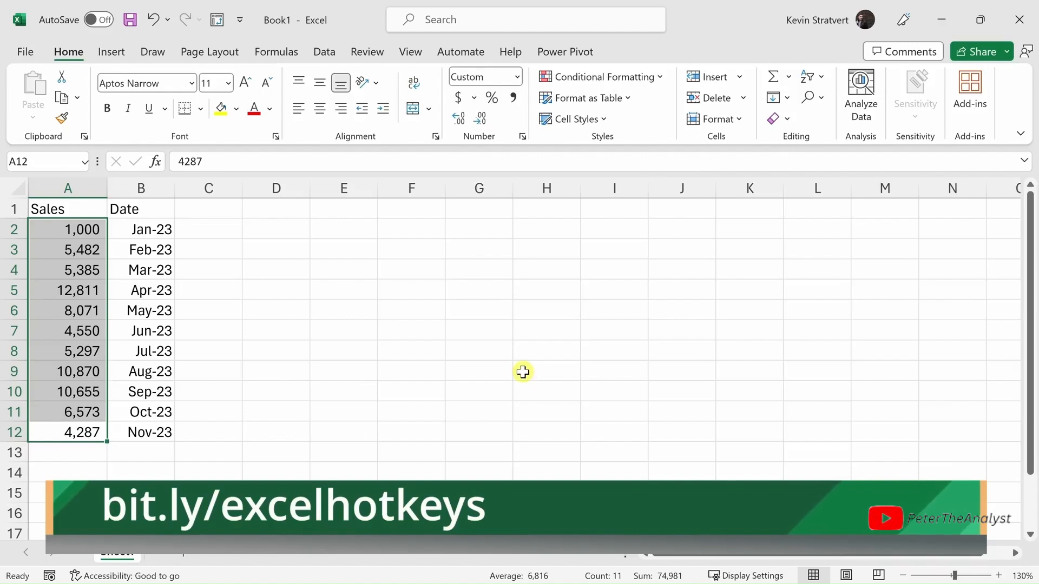
key(ctrl+period)
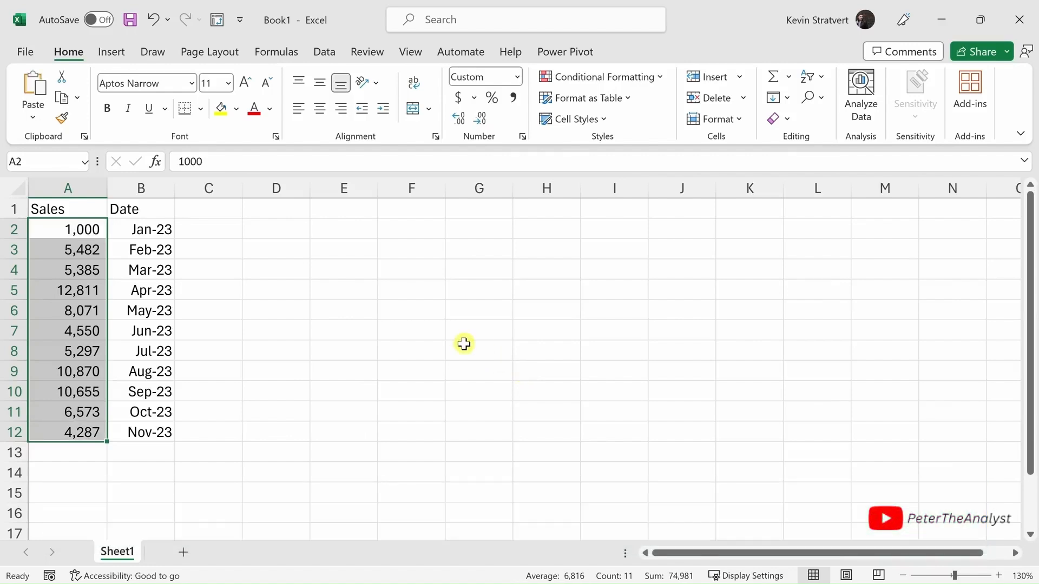
- Enter the header Notes in cell C1 and paste the note "New Year's resolution depresses sales" into cell C2
drag(135, 228, 46, 223)
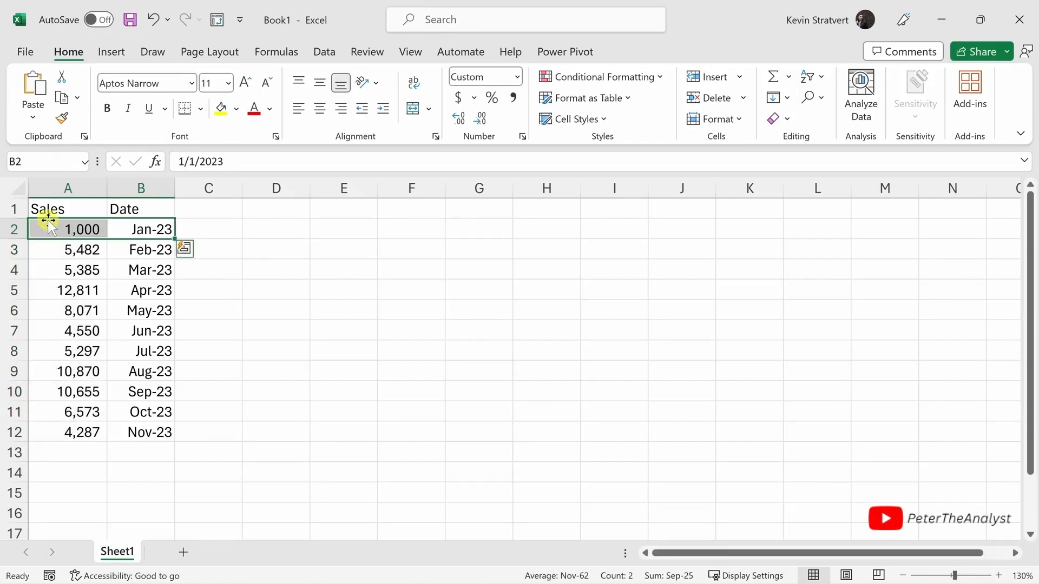
click(224, 209)
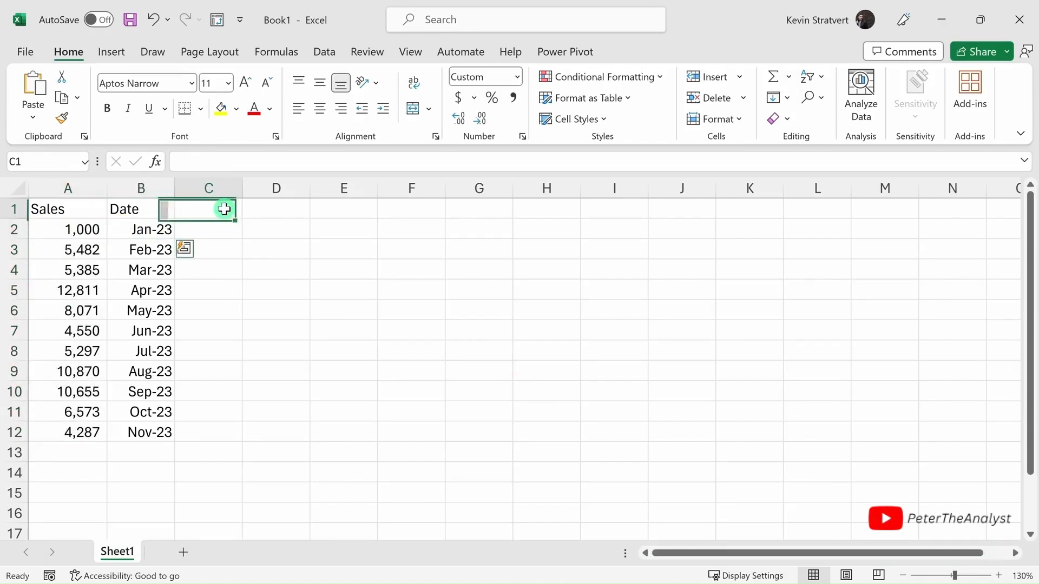
text(Notes)
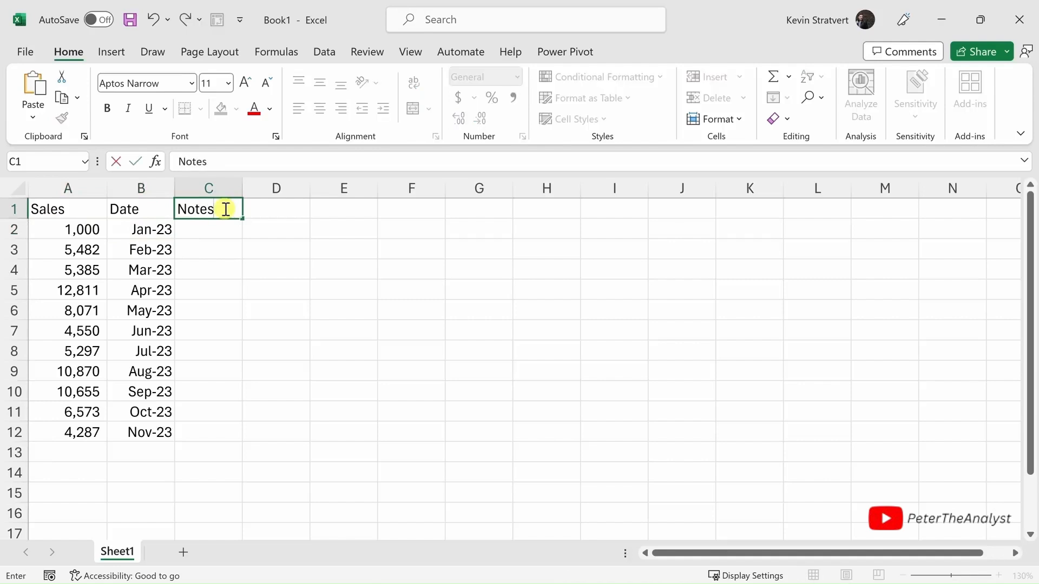
click(225, 227)
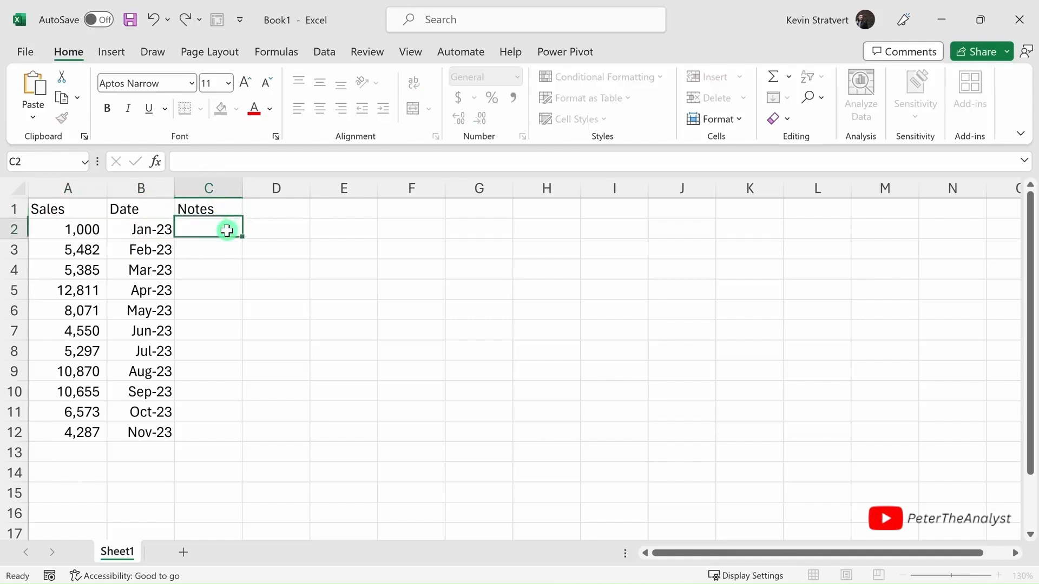
text(New Year's resolution depresses sales)
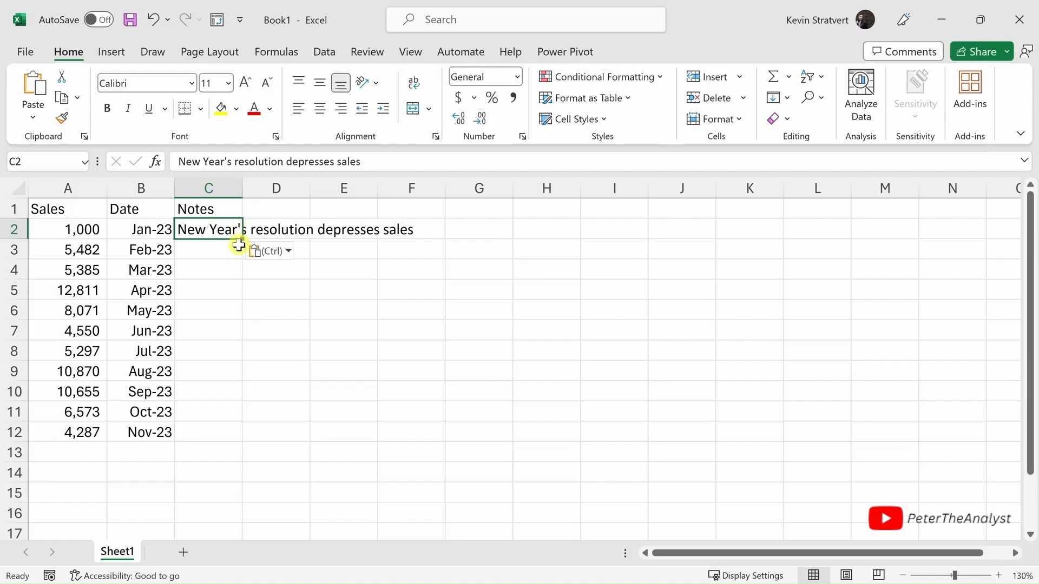
- Autofit the width of column C to its note, and autofit all columns of the sheet to their contents
click(232, 263)
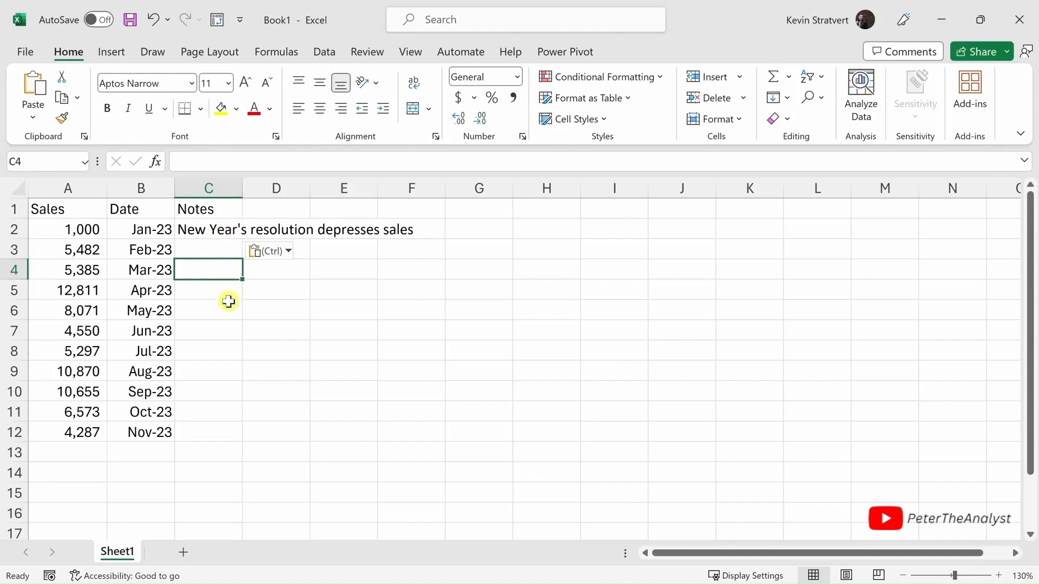
double_click(242, 188)
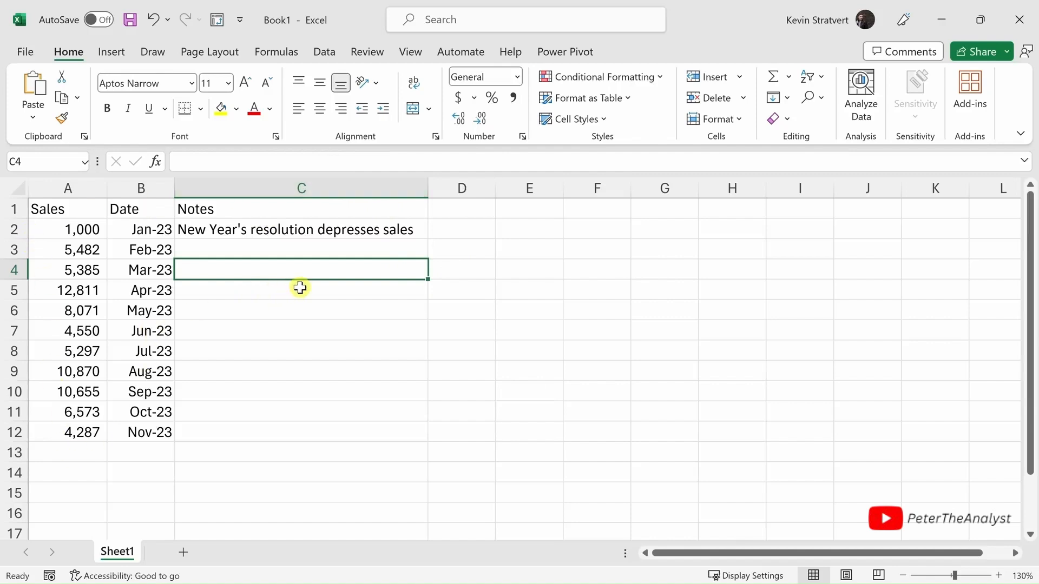
click(19, 188)
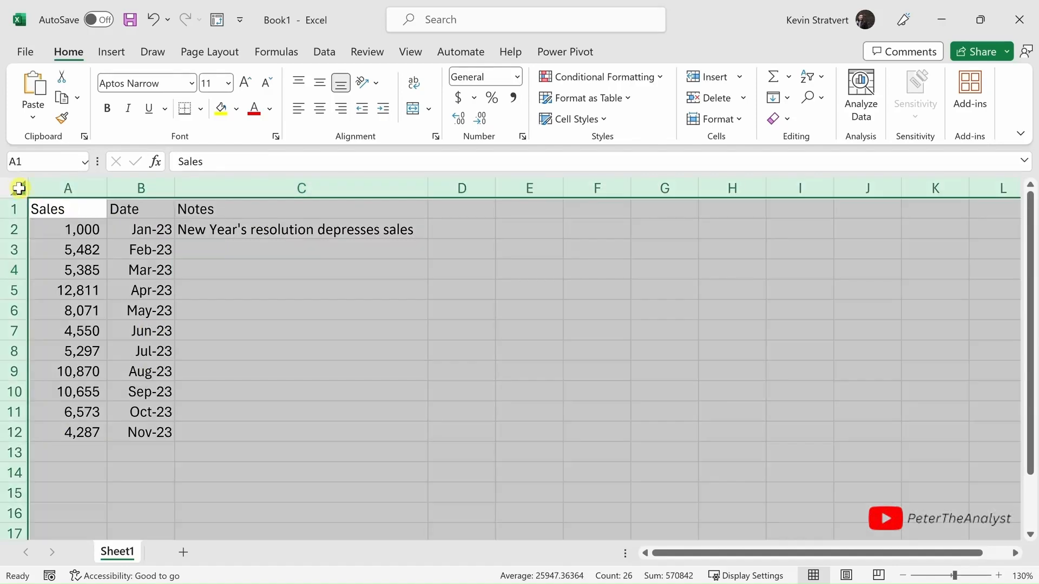
double_click(107, 187)
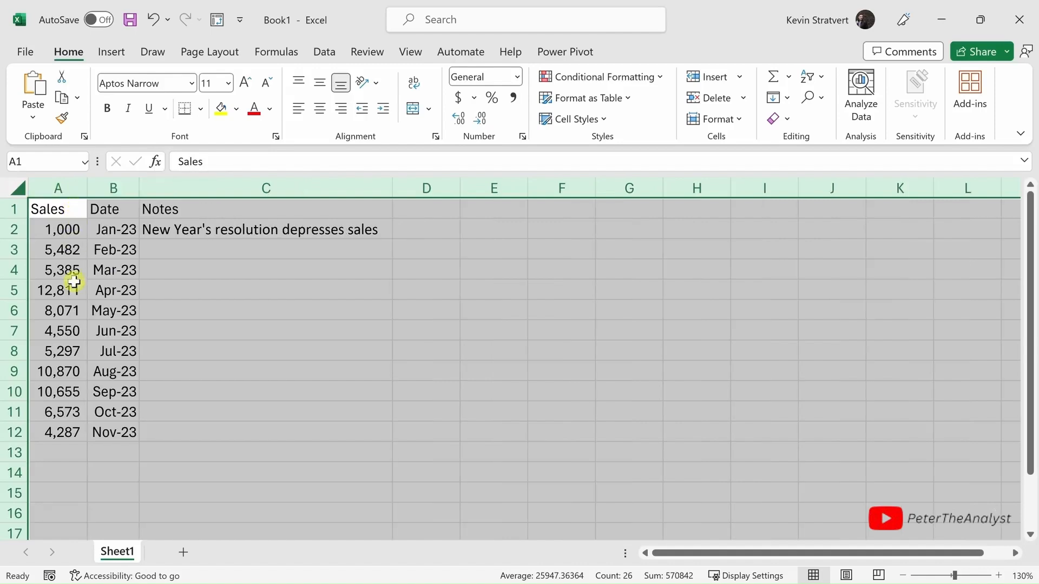
click(301, 371)
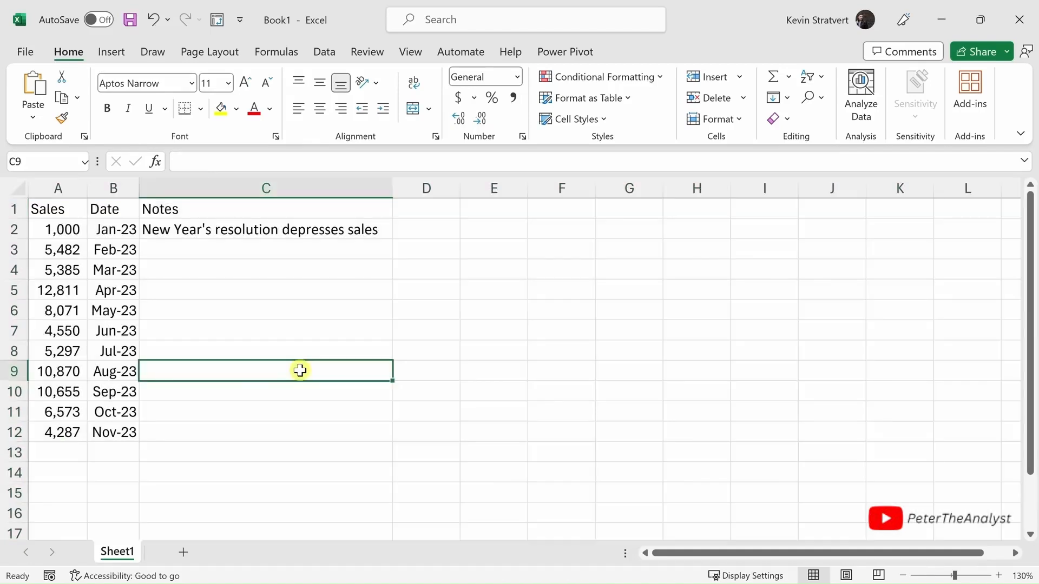
- Hide the Notes column C
drag(272, 214, 268, 429)
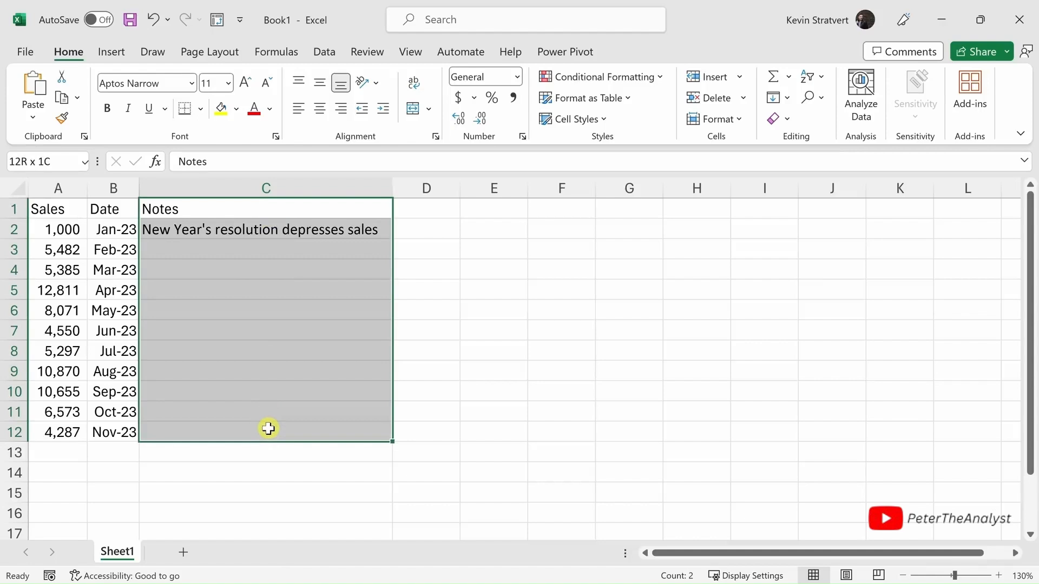
click(276, 306)
right_click(295, 189)
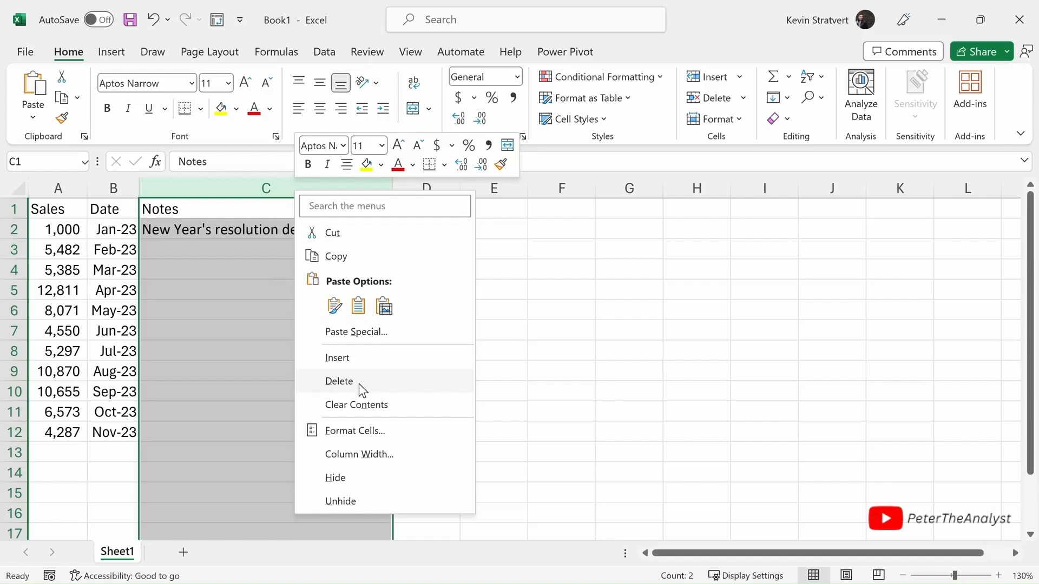
click(354, 478)
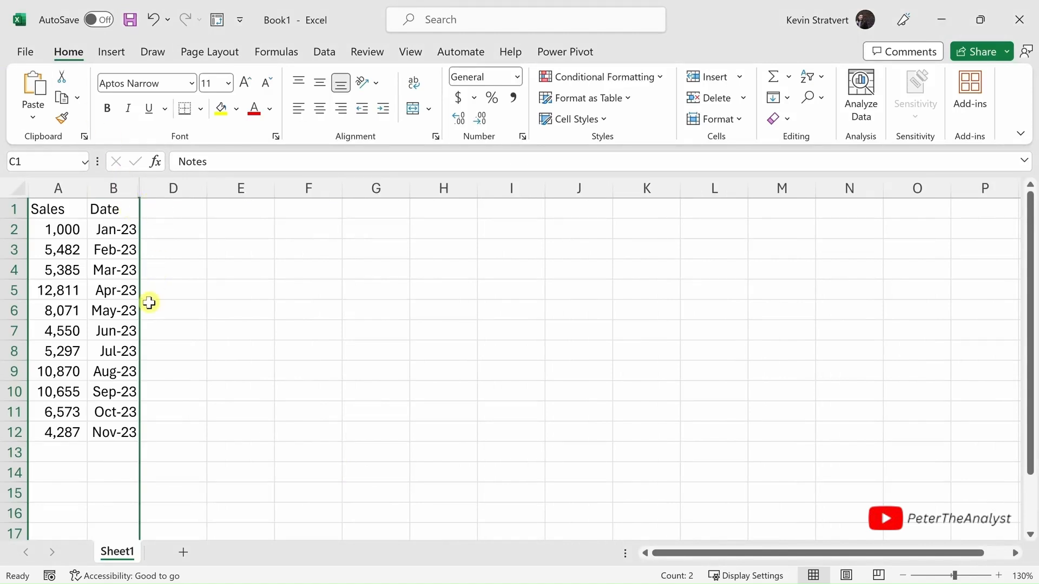
- Try to unhide column C between columns B and D
drag(123, 186, 179, 186)
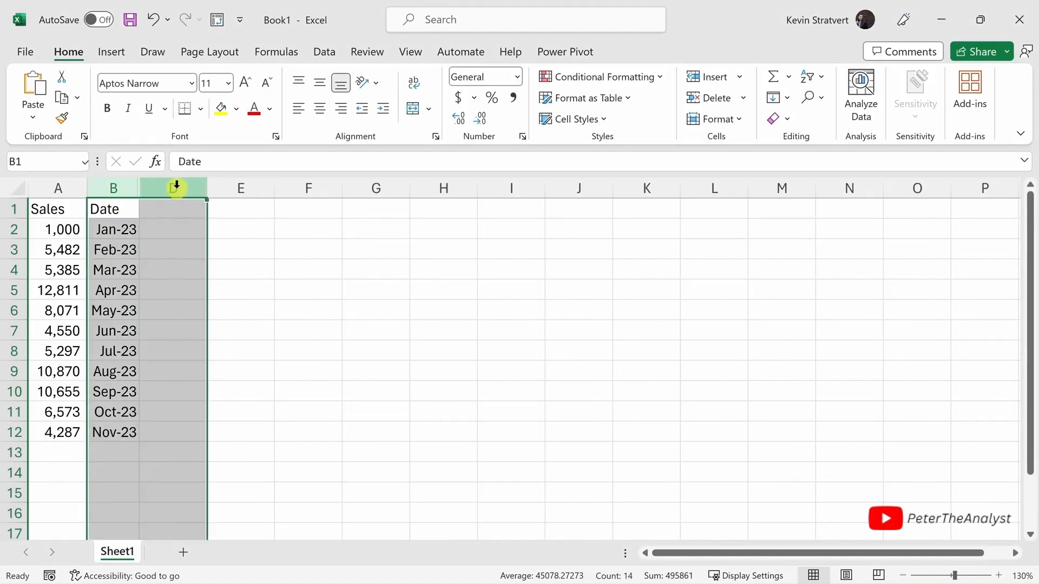
right_click(176, 187)
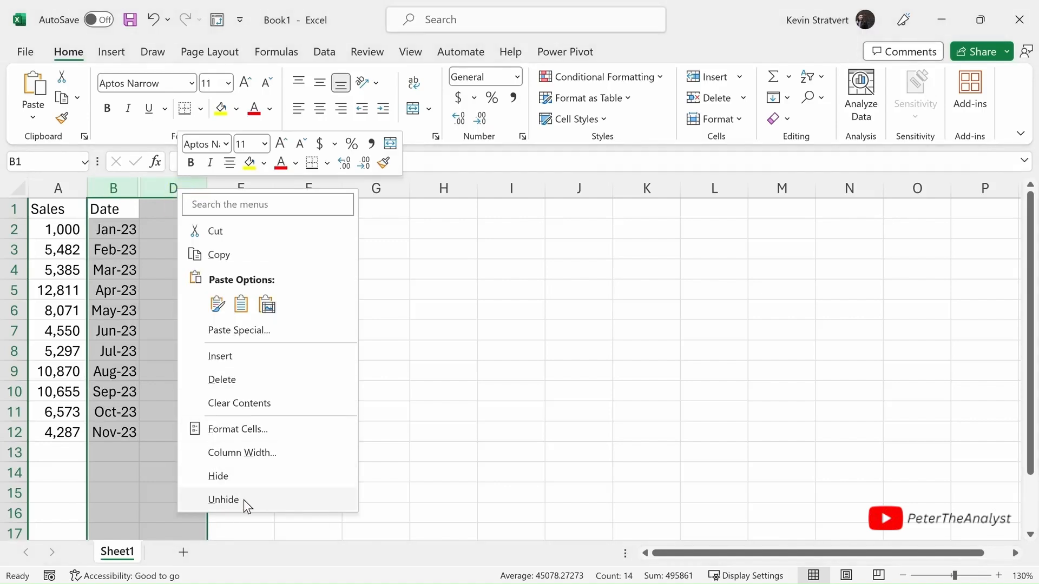
click(142, 394)
click(142, 395)
key(ctrl+z)
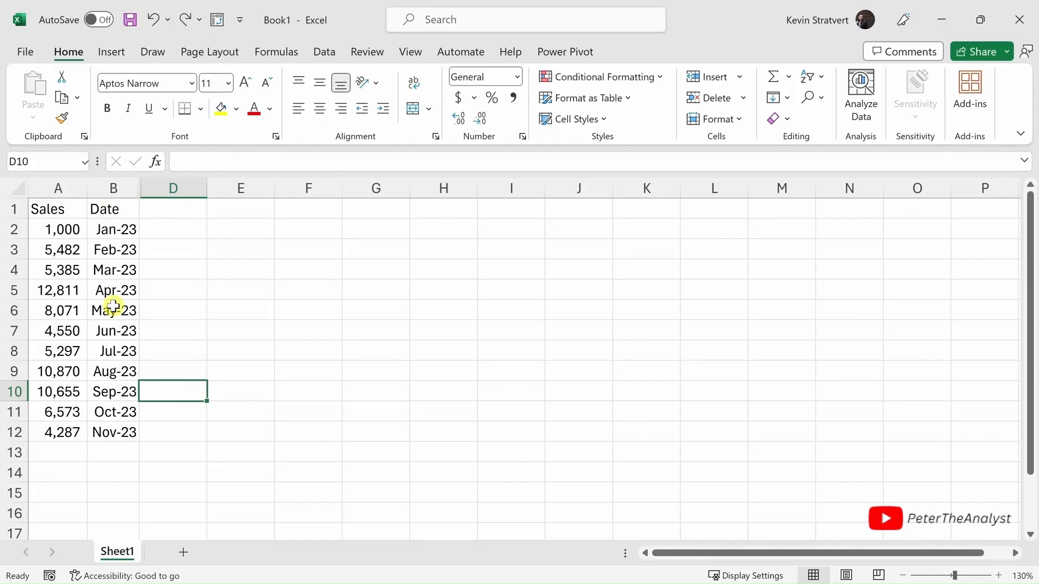
- Move the Date cells B1:B12 in front of the Sales column and autofit column B to the sales figures
drag(105, 209, 110, 431)
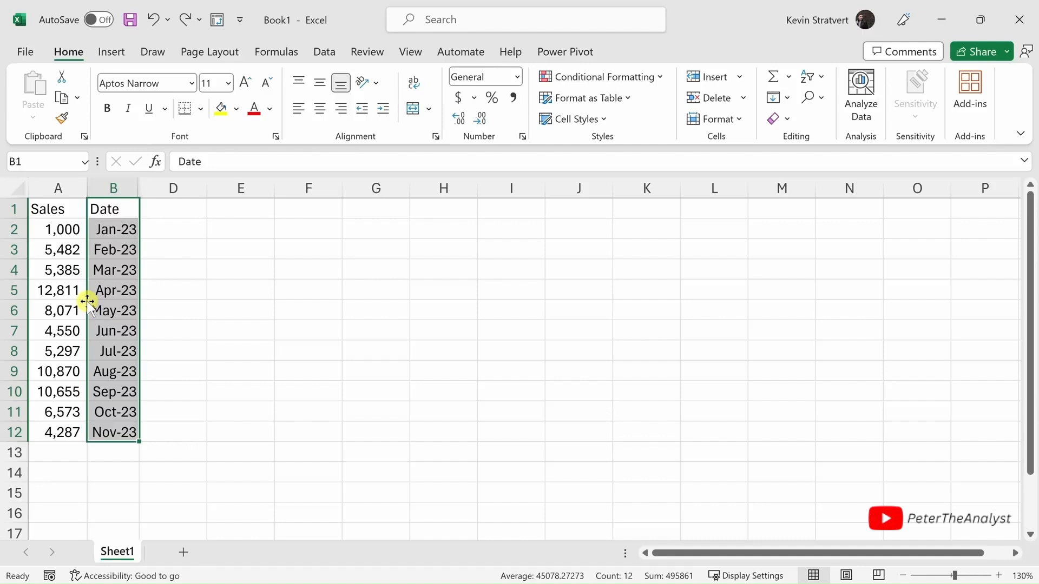
drag(87, 301, 30, 303)
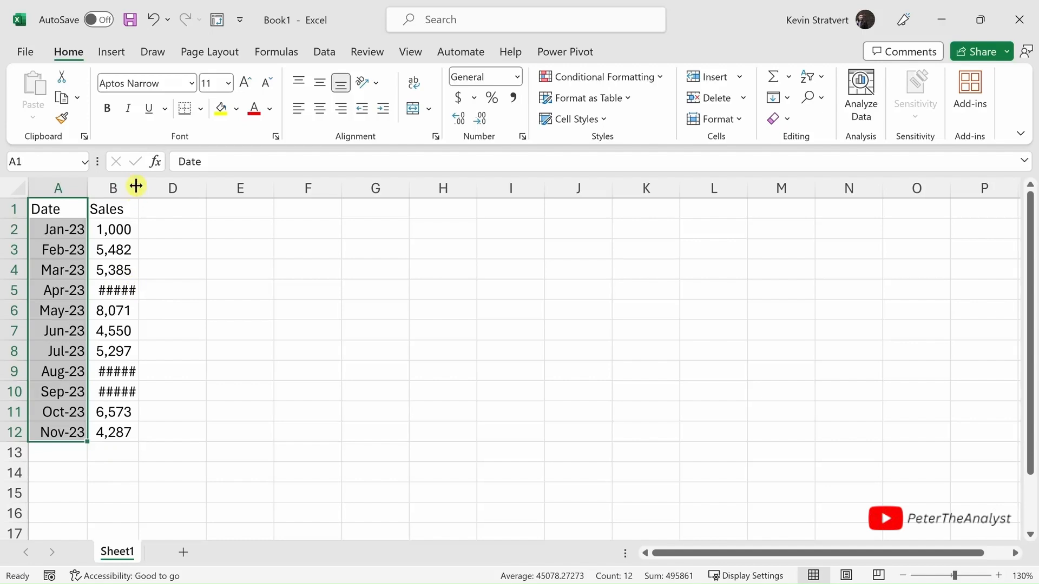
double_click(138, 193)
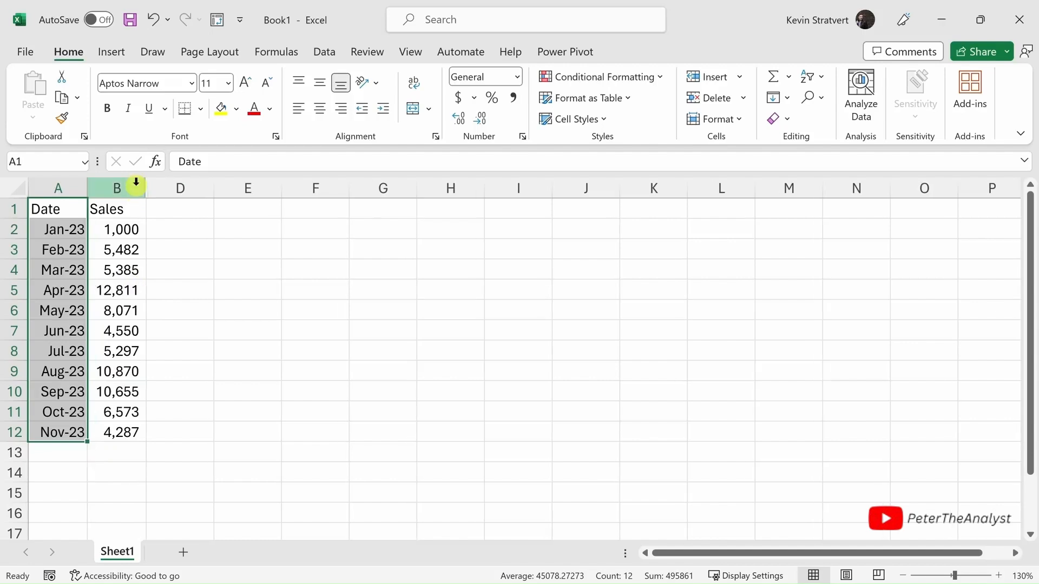
- Convert the range A1:C12 into a table with headers and browse the available table styles
click(130, 333)
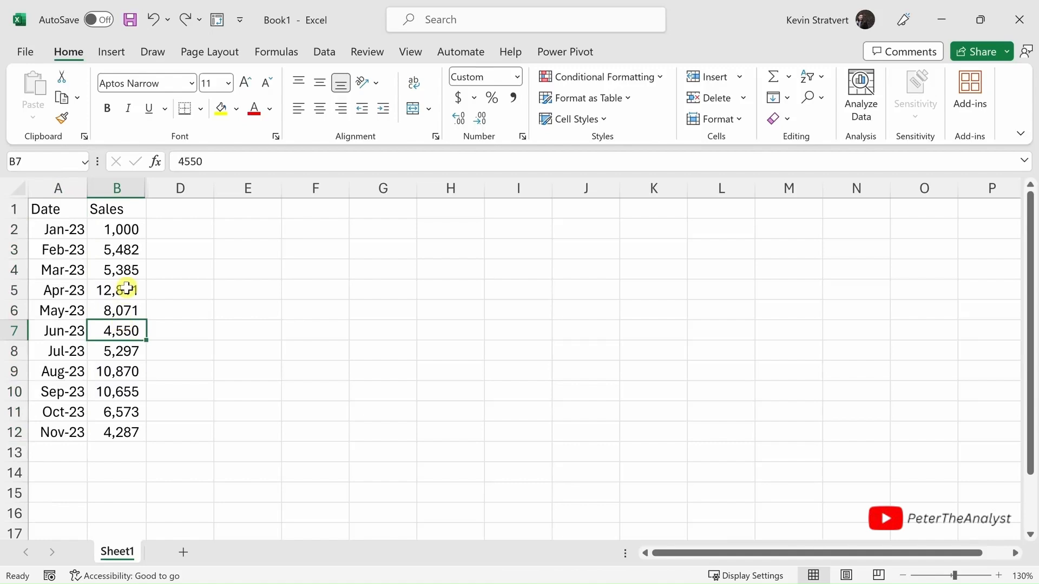
click(112, 55)
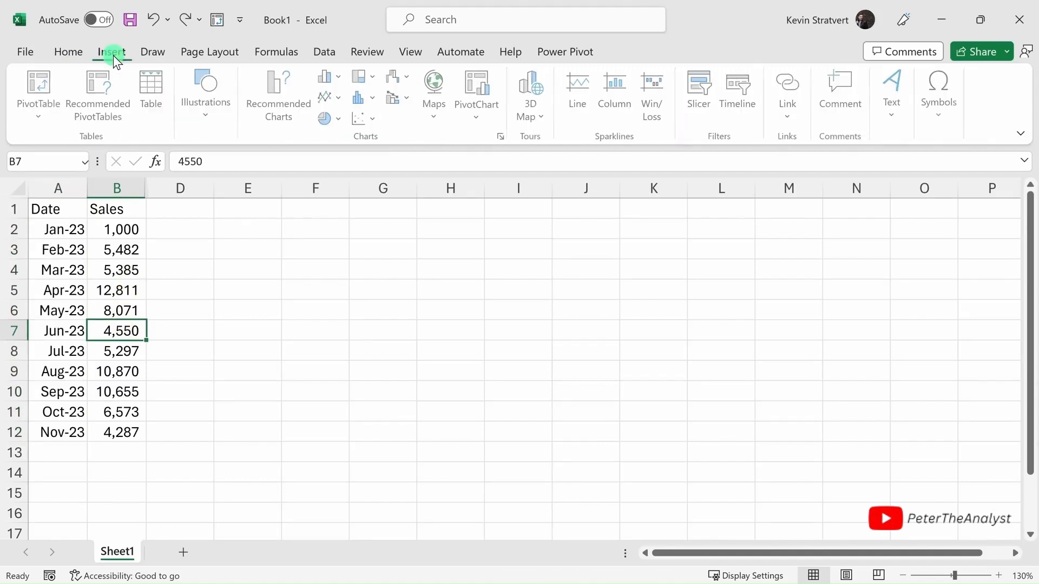
click(152, 89)
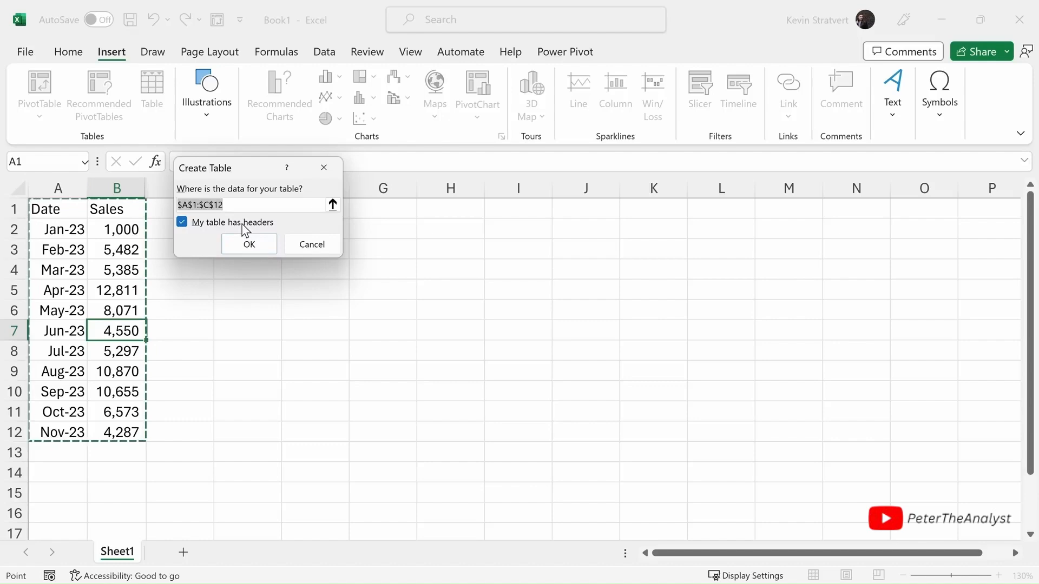
click(250, 245)
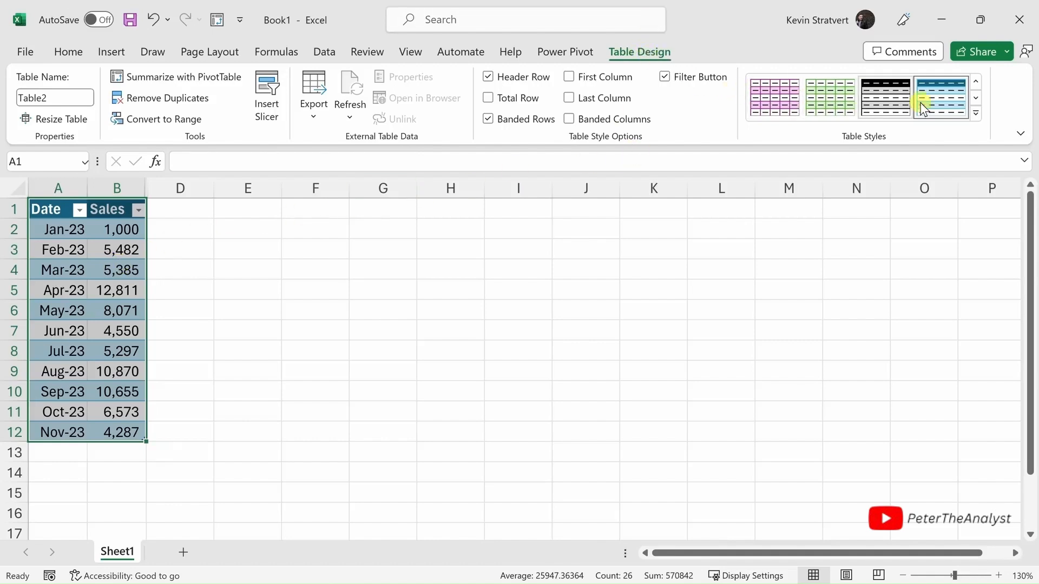
click(976, 112)
click(784, 47)
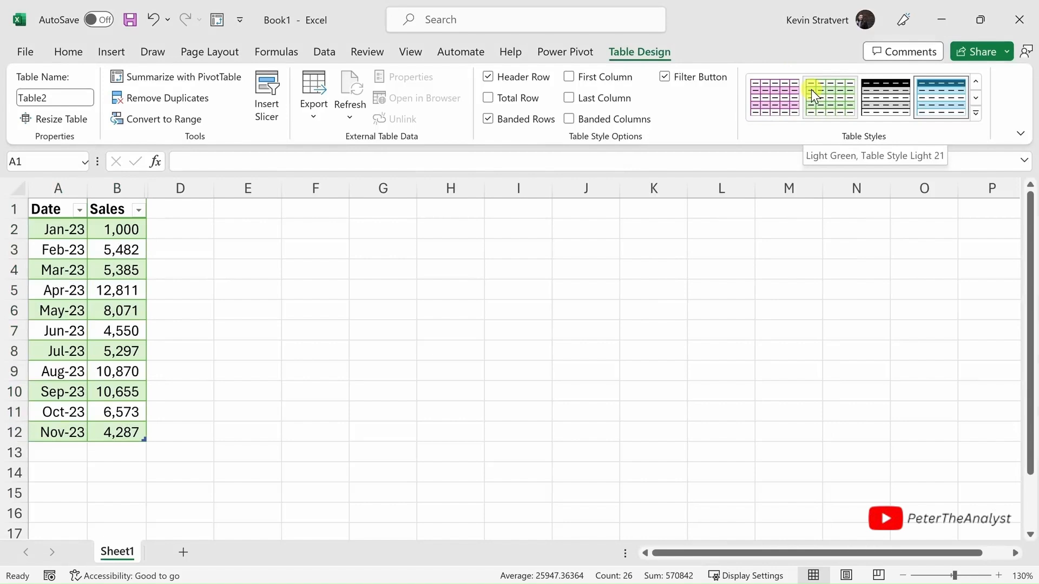
- Add a total row to the table and set the Sales column's total to Sum
click(489, 97)
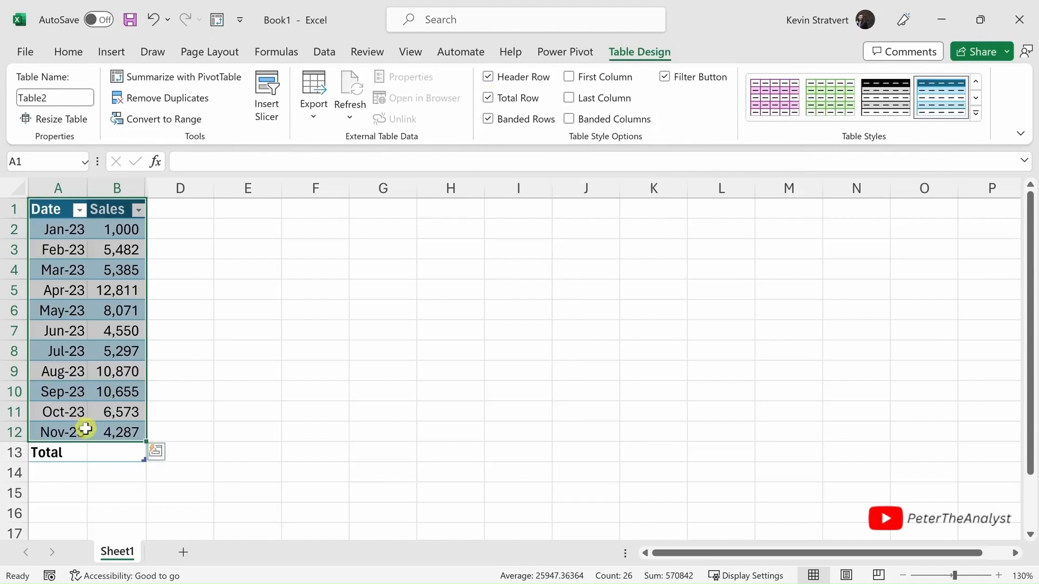
click(111, 452)
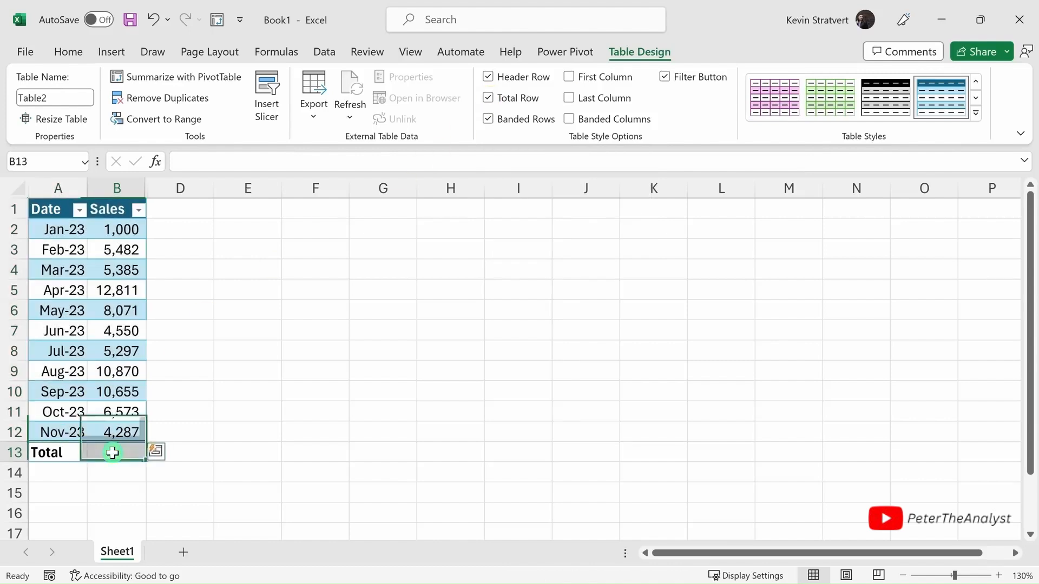
click(155, 455)
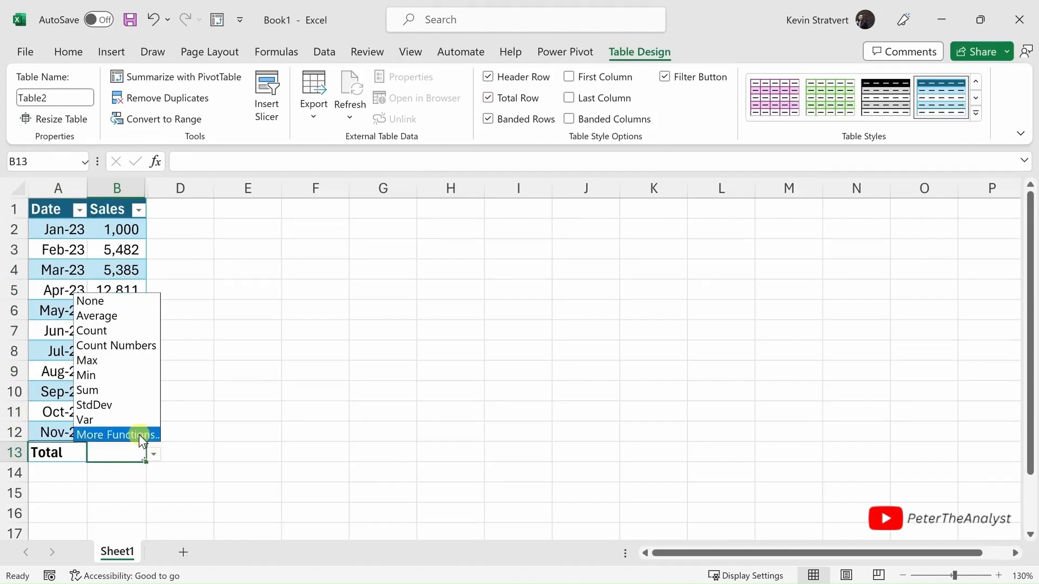
click(122, 392)
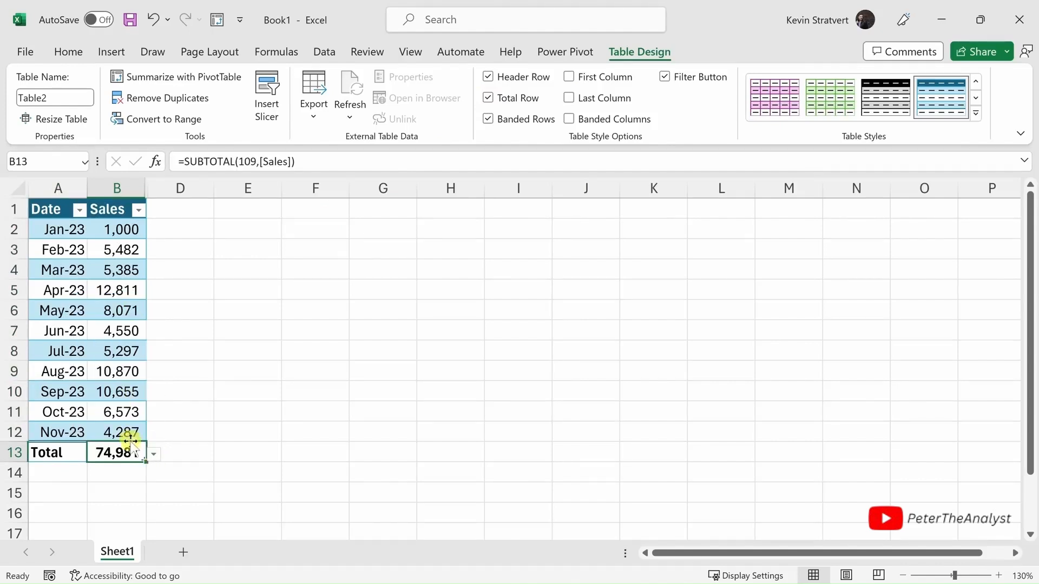
click(129, 473)
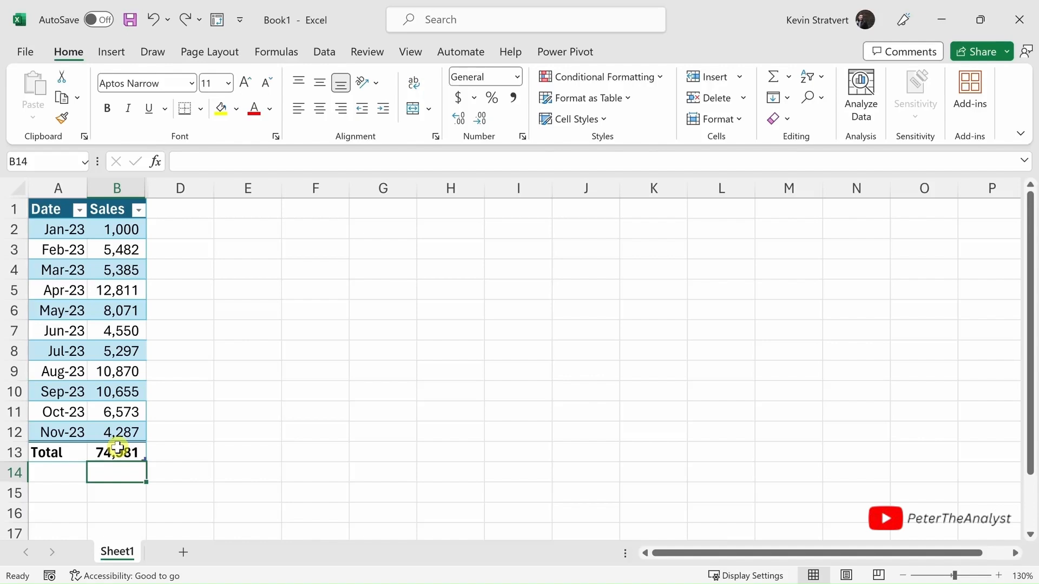
- Insert a blank row 13 above the table's total row
click(13, 453)
right_click(13, 453)
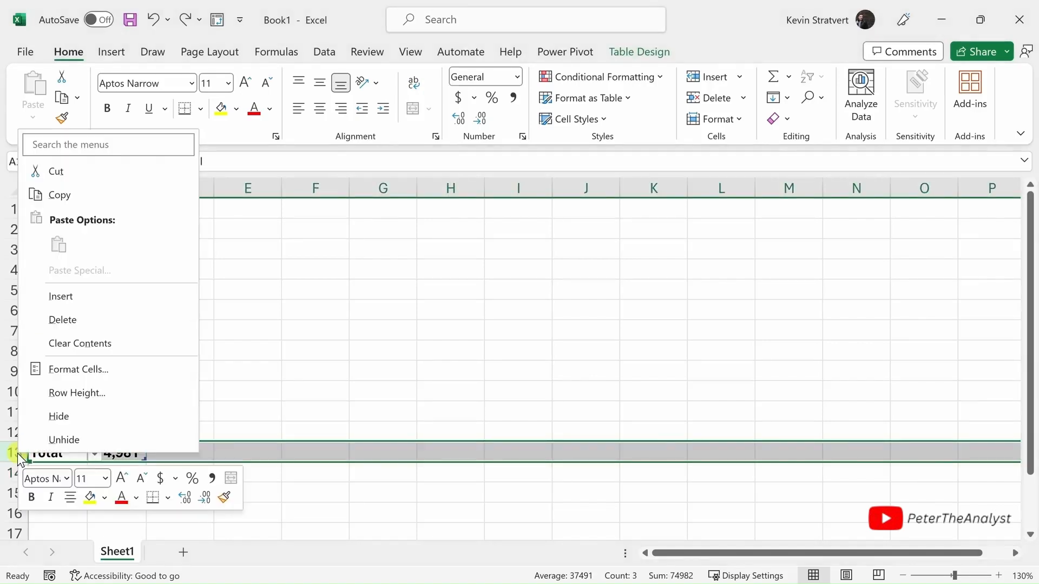
click(61, 296)
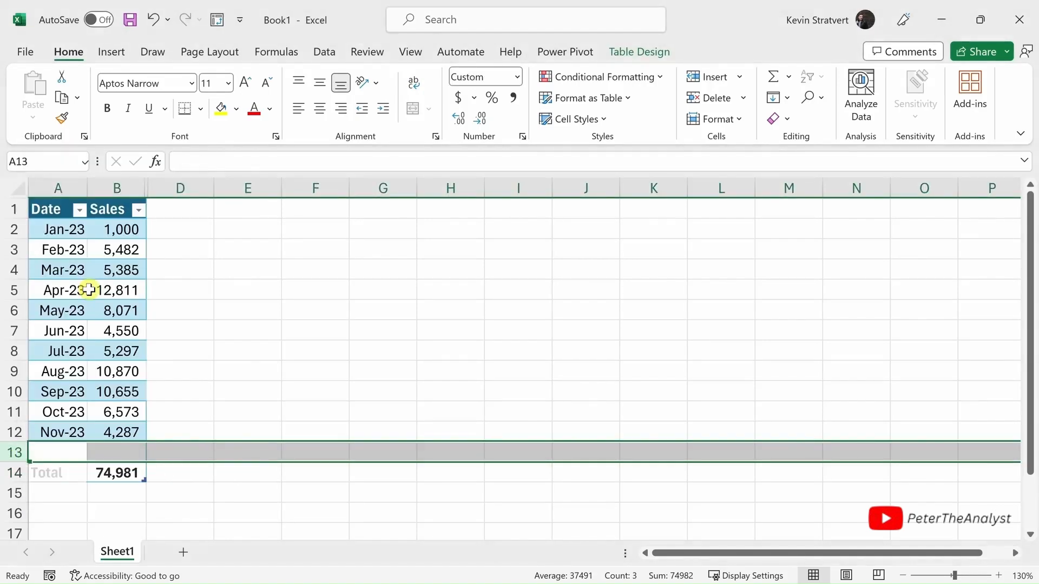
- Extend the Date column's monthly series into A13 for Dec-23 and enter 23524 as its sales in B13
click(68, 433)
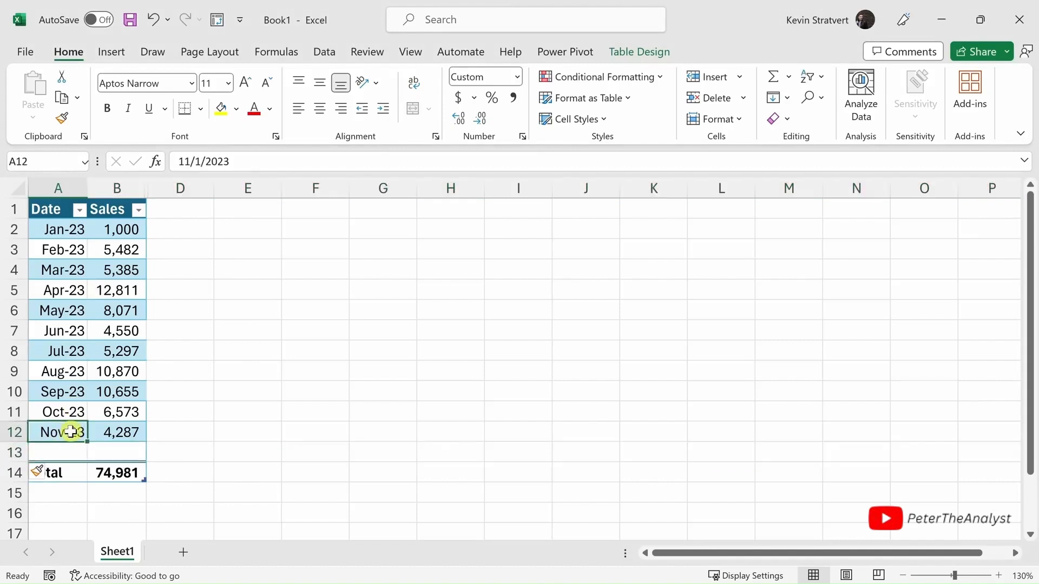
drag(87, 442, 85, 455)
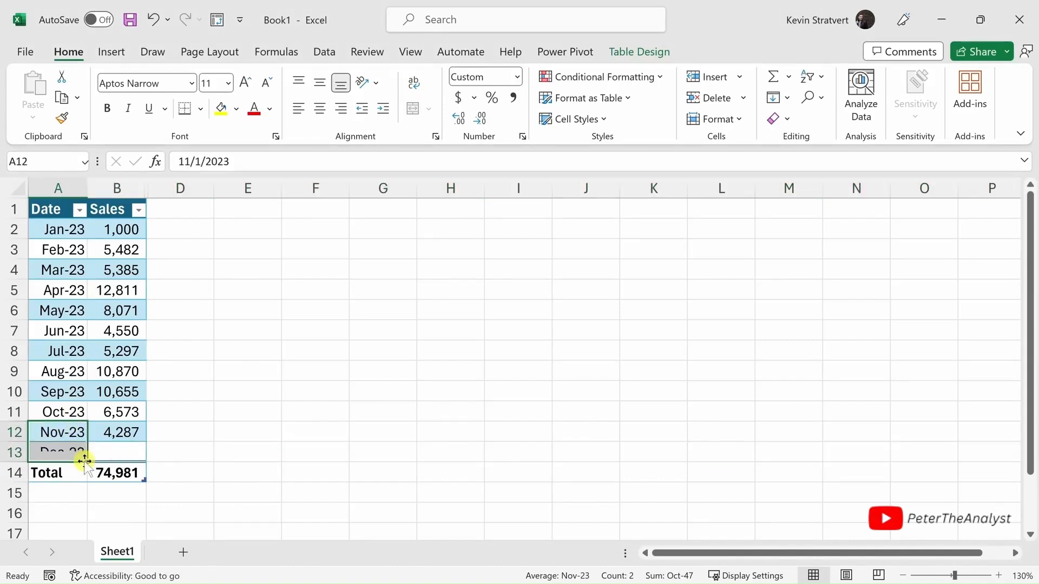
click(128, 449)
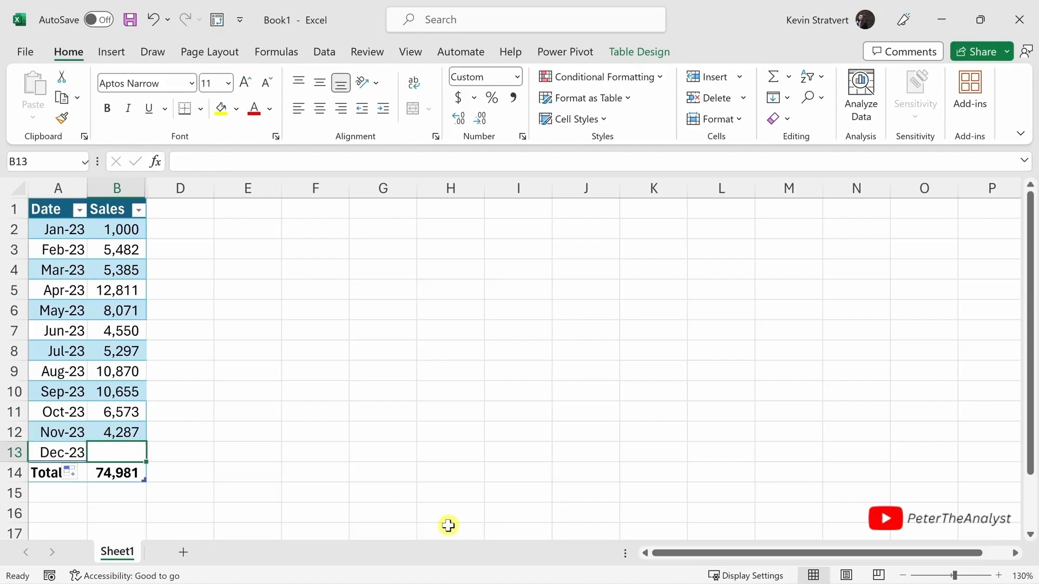
text(23524)
key(Return)
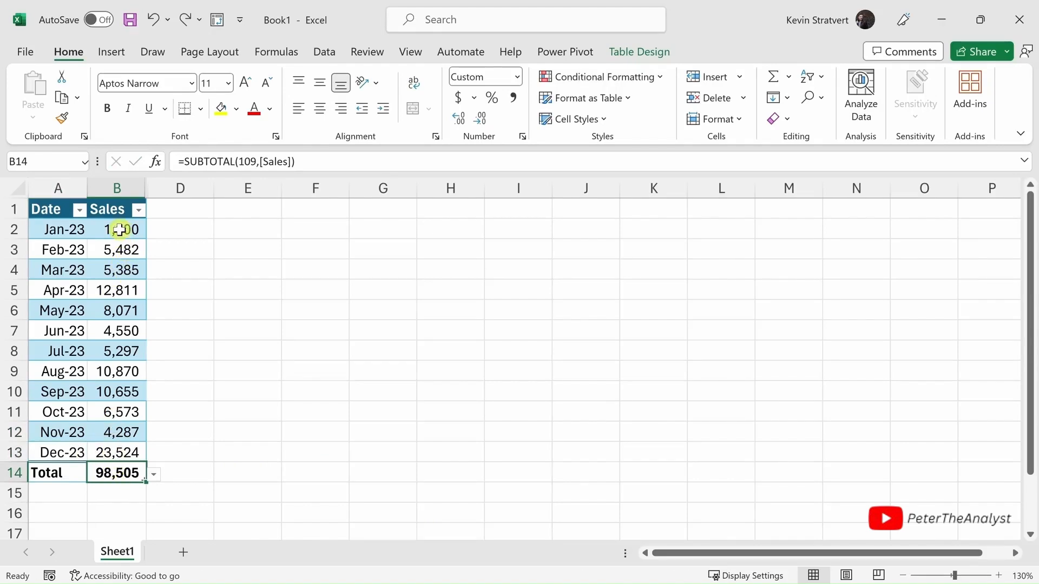
- Apply a green-yellow-red color scale to the monthly sales in B2:B13, with green for the highest values
drag(126, 299, 128, 452)
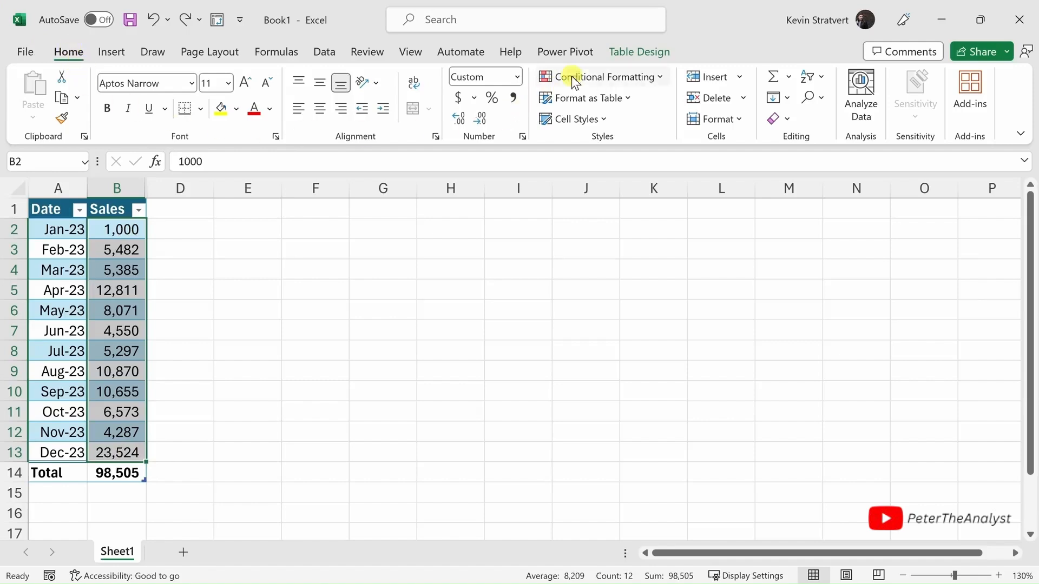
click(613, 76)
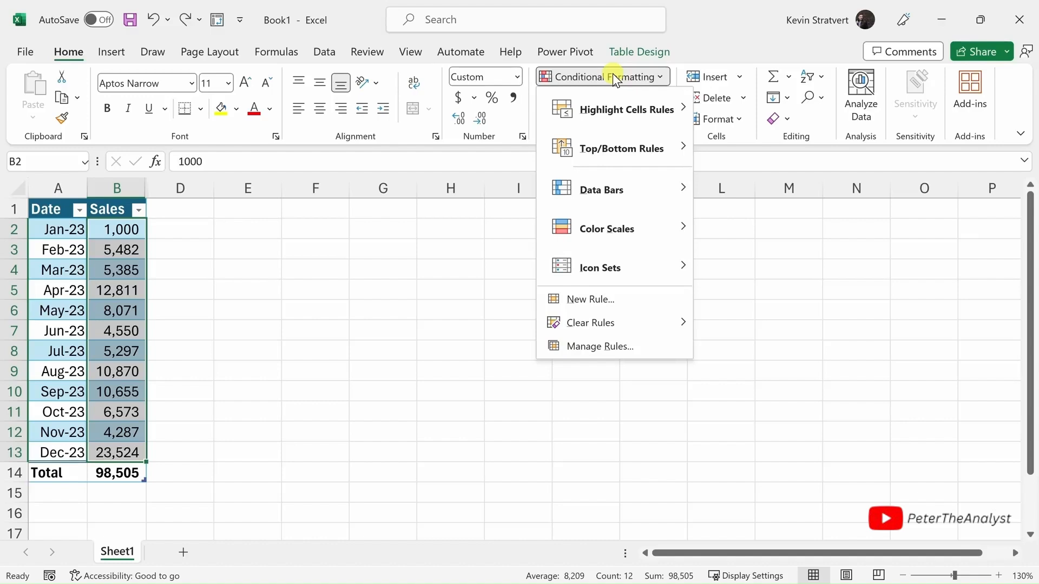
mouse_move(618, 208)
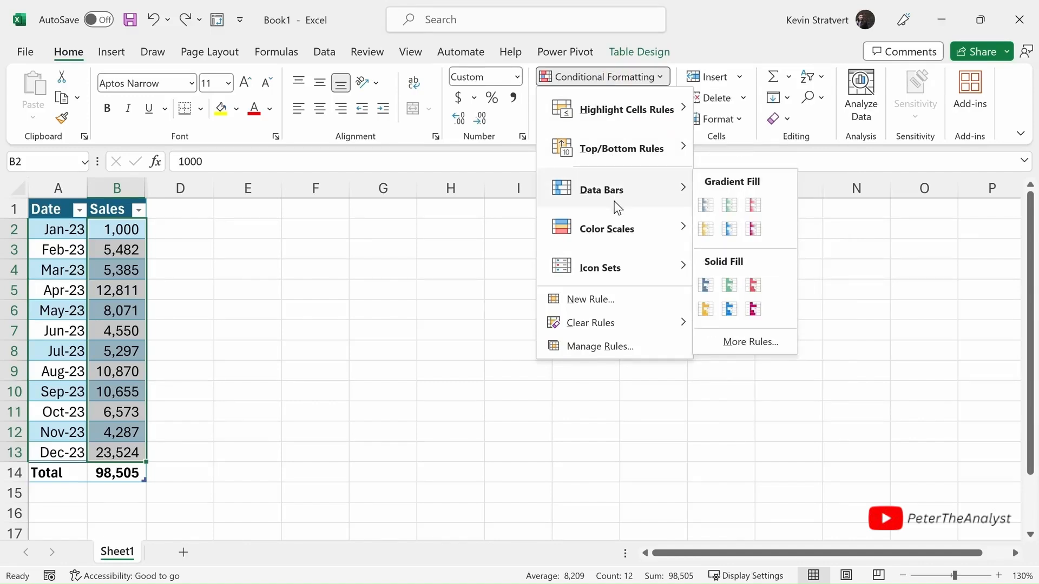
mouse_move(611, 245)
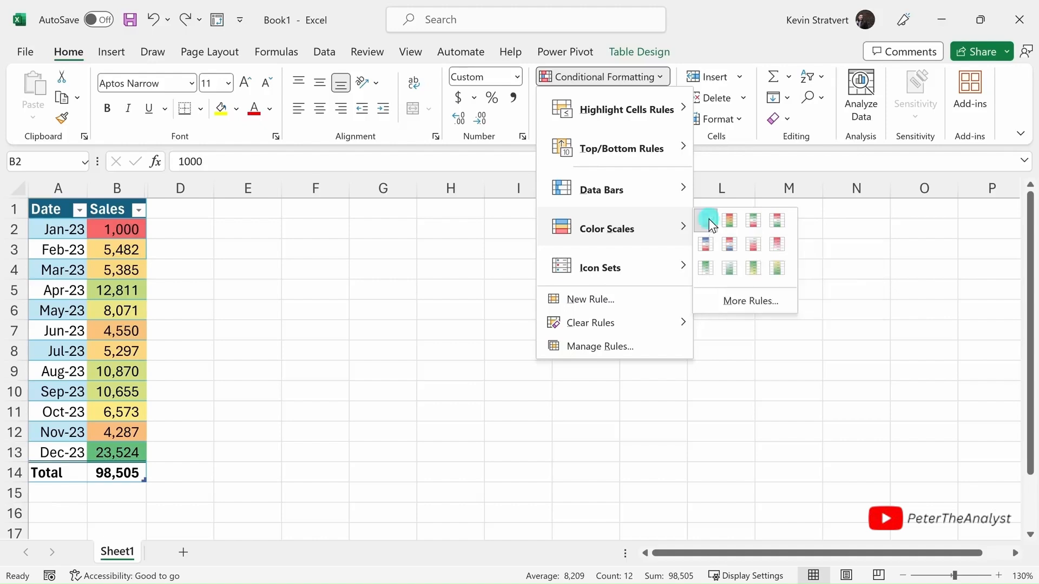
click(708, 218)
click(136, 261)
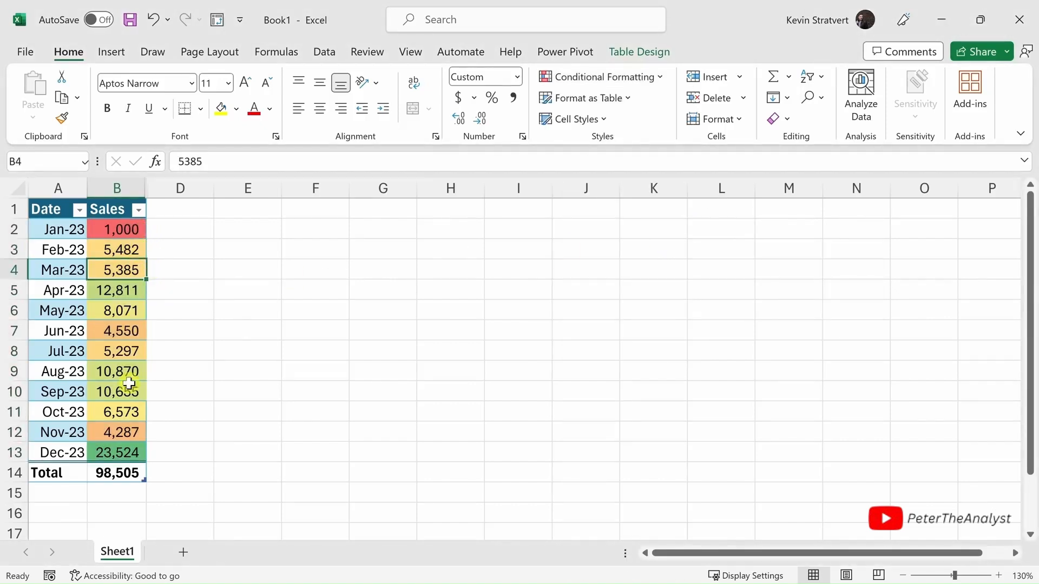
click(140, 454)
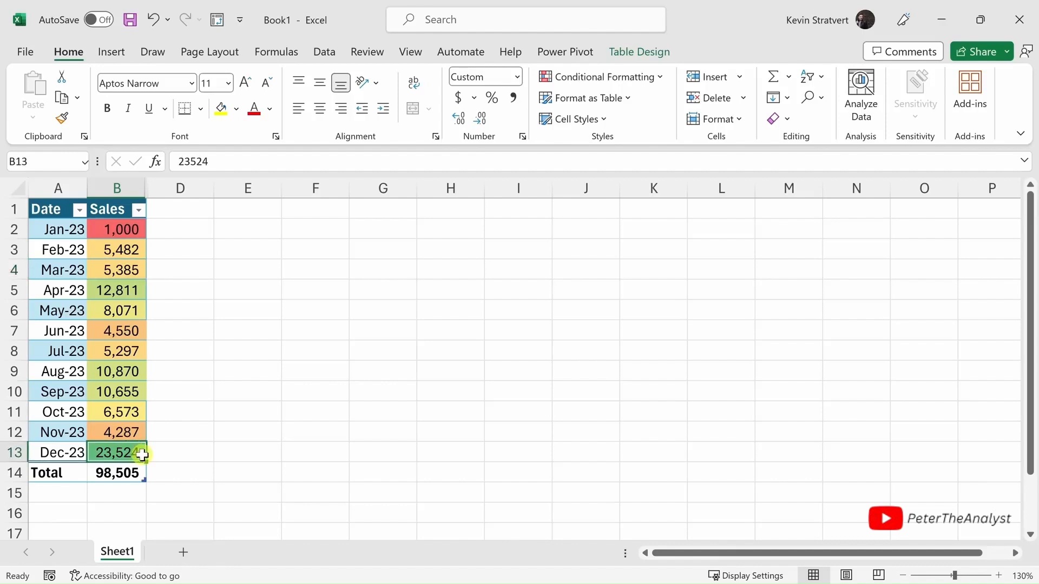
key(ctrl+c)
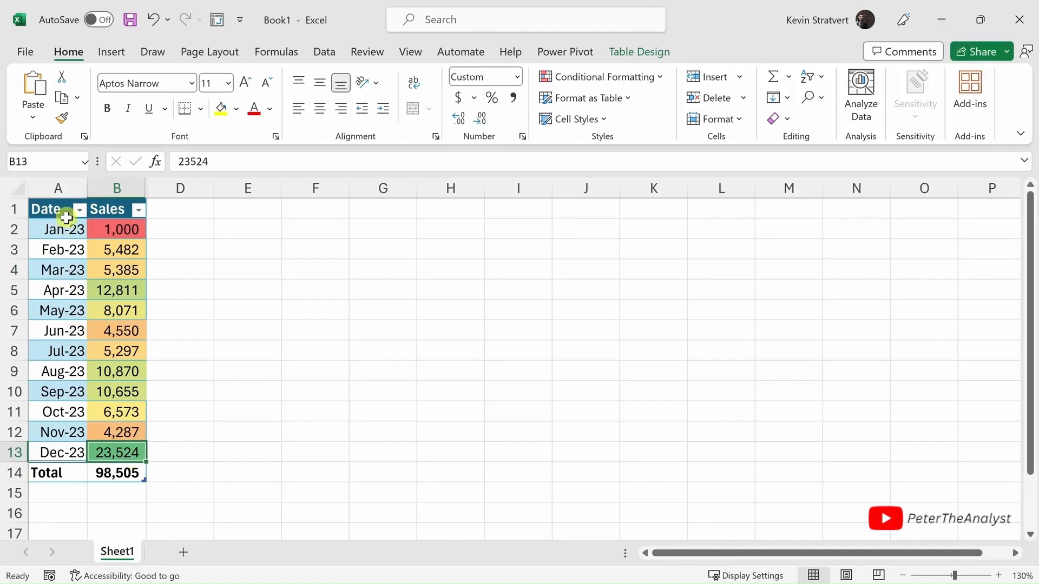
- Ask Analyze Data "What were total sales in Q1 as a table?", review the answer and close the pane
drag(74, 229, 69, 268)
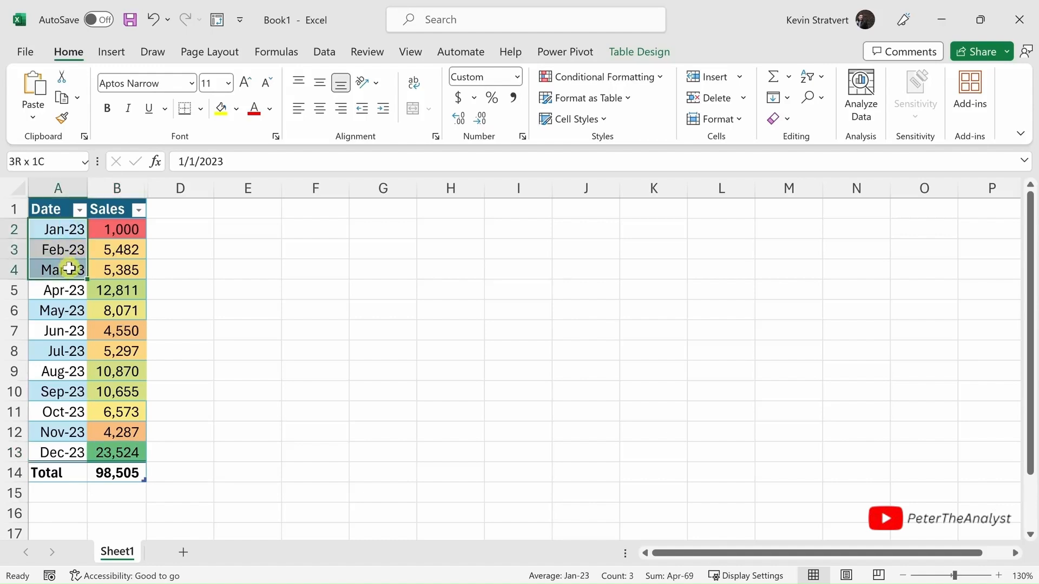
drag(134, 228, 136, 269)
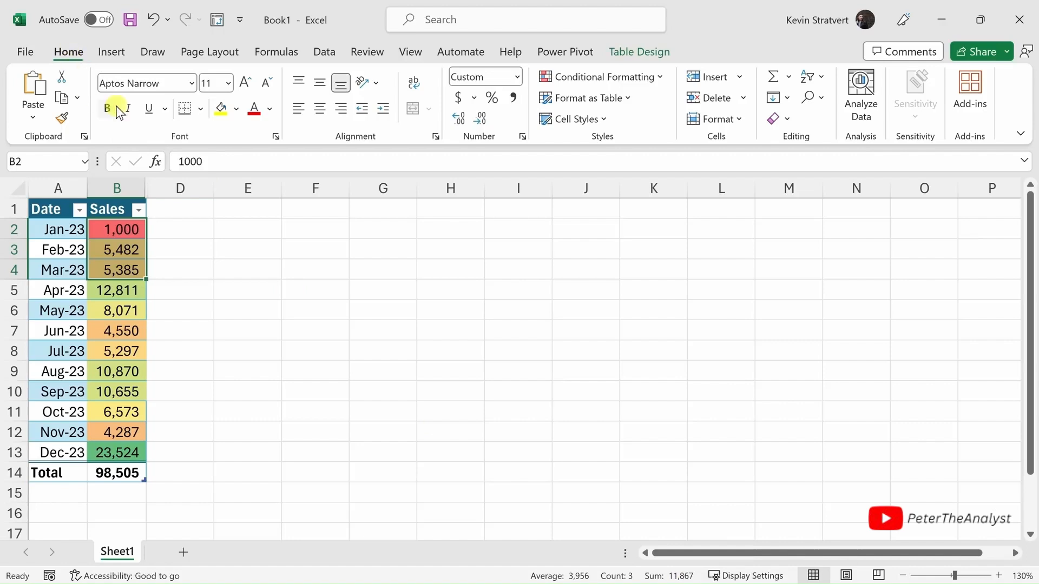
click(861, 103)
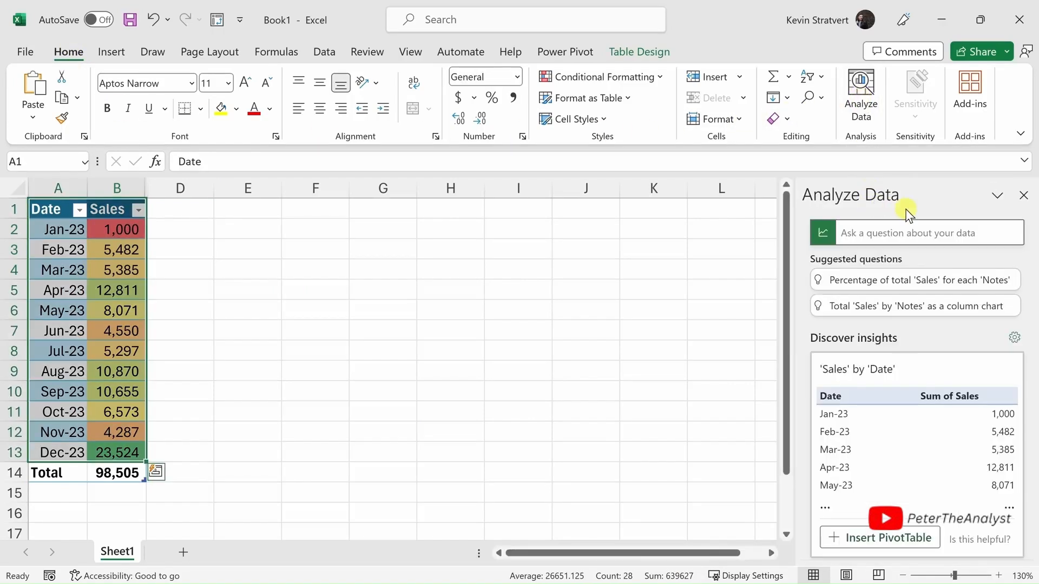
click(868, 236)
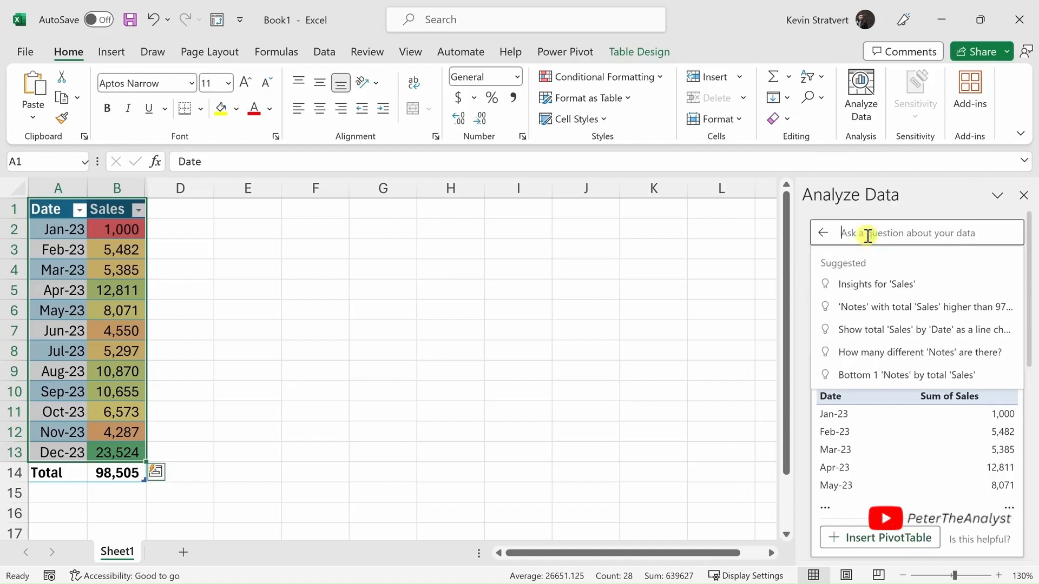
key(ctrl+v)
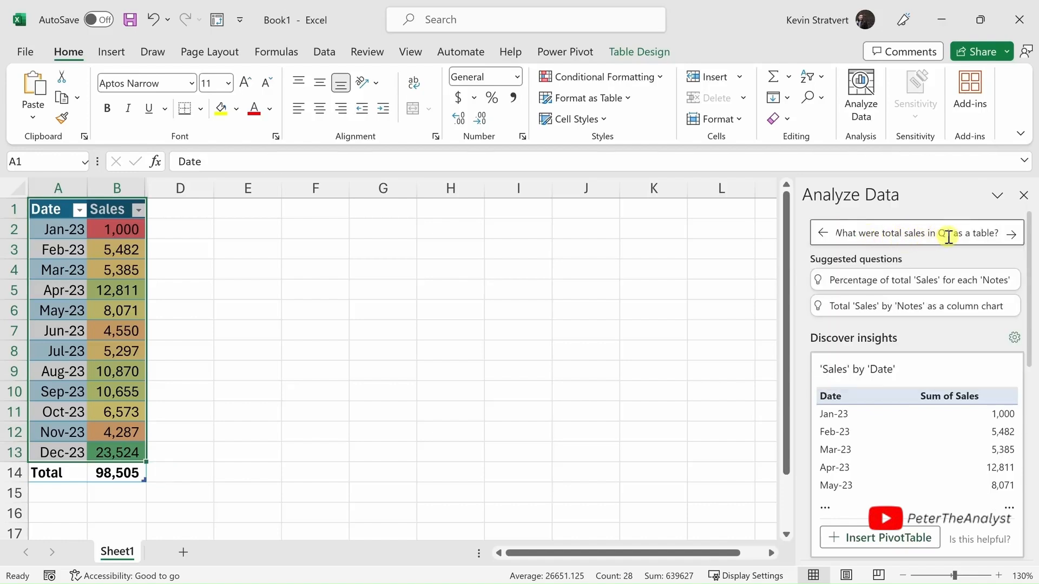
click(1010, 233)
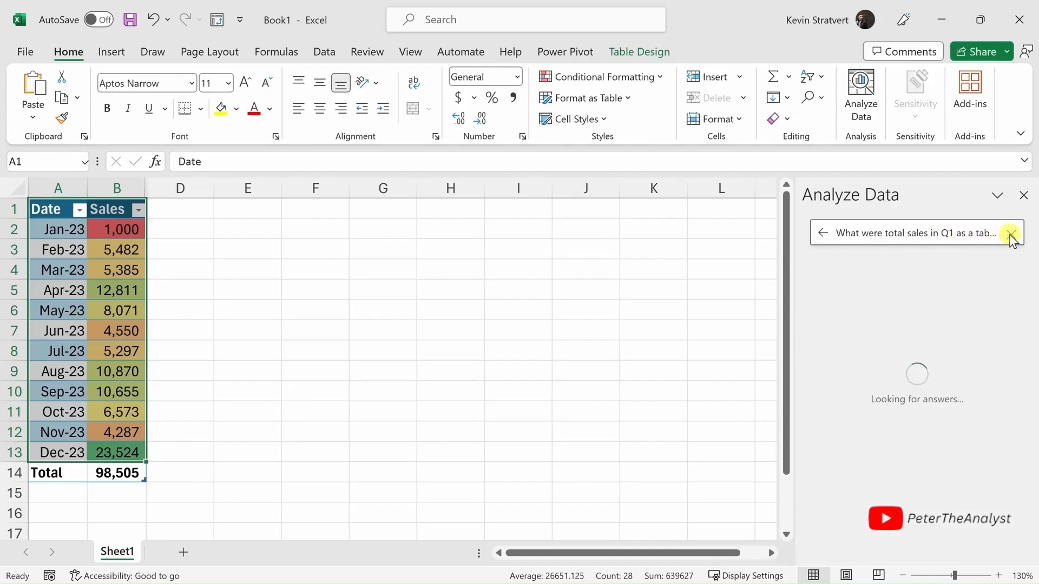
scroll(955, 289, down, 1)
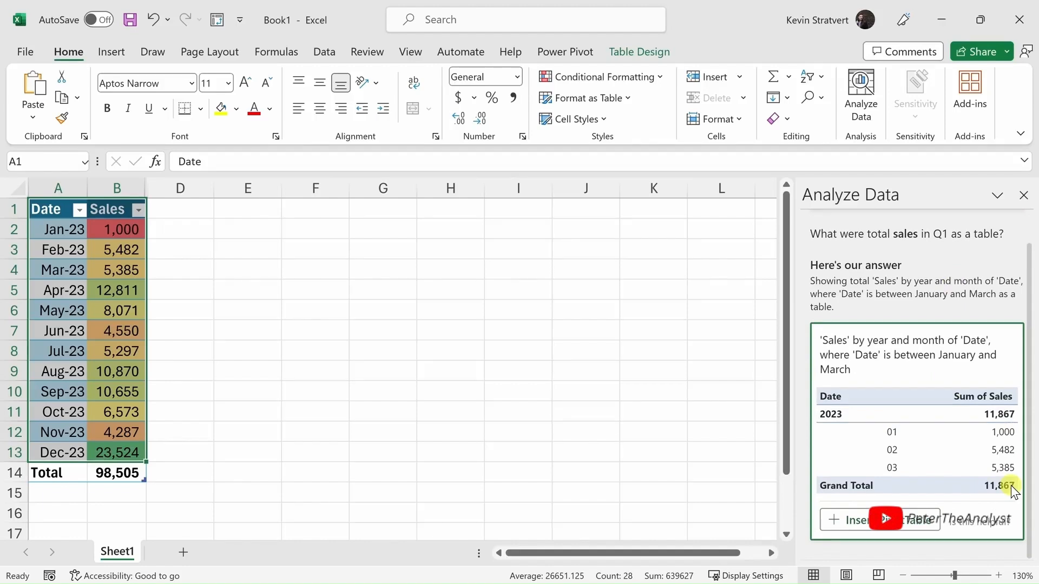
click(1023, 196)
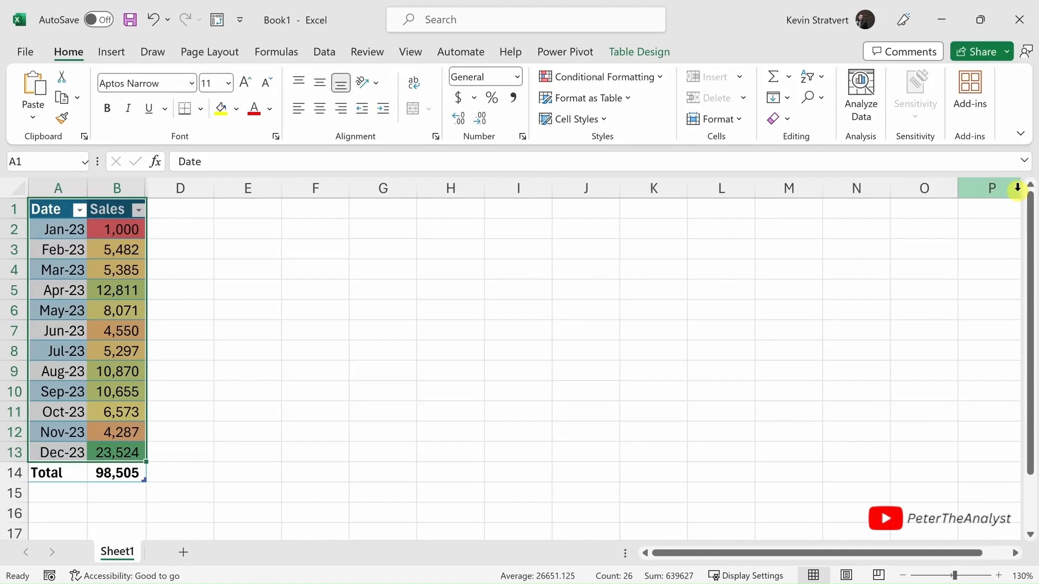
- Enter the formula =B2+B3+B4 in cell E14 to add up the January to March sales
click(245, 479)
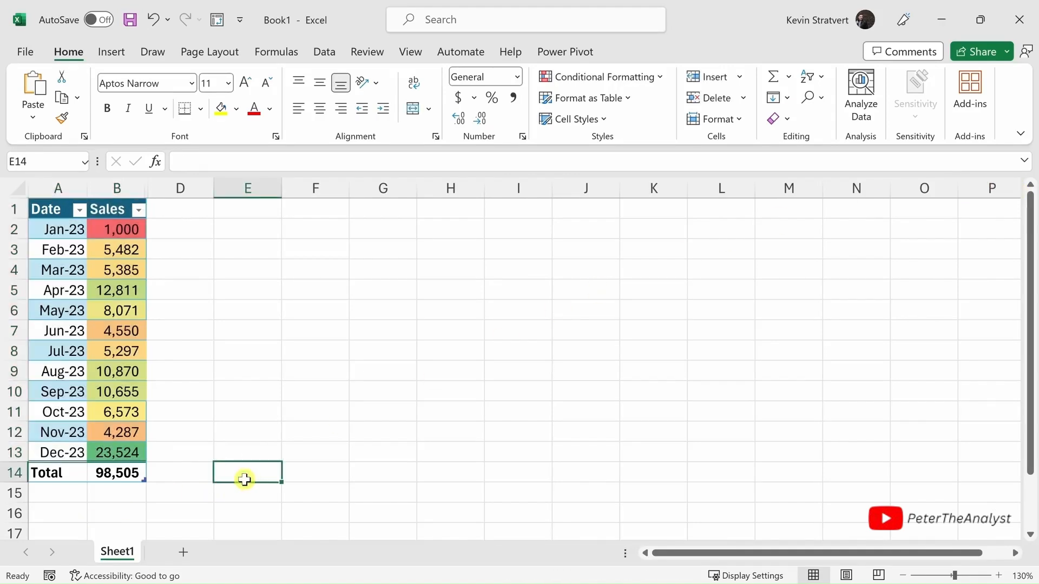
text(=)
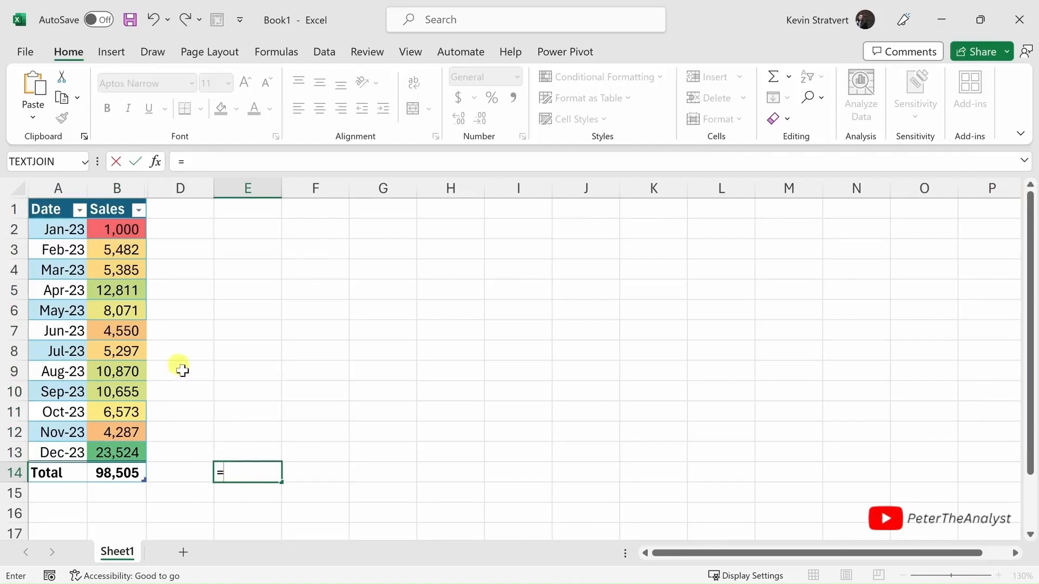
click(128, 230)
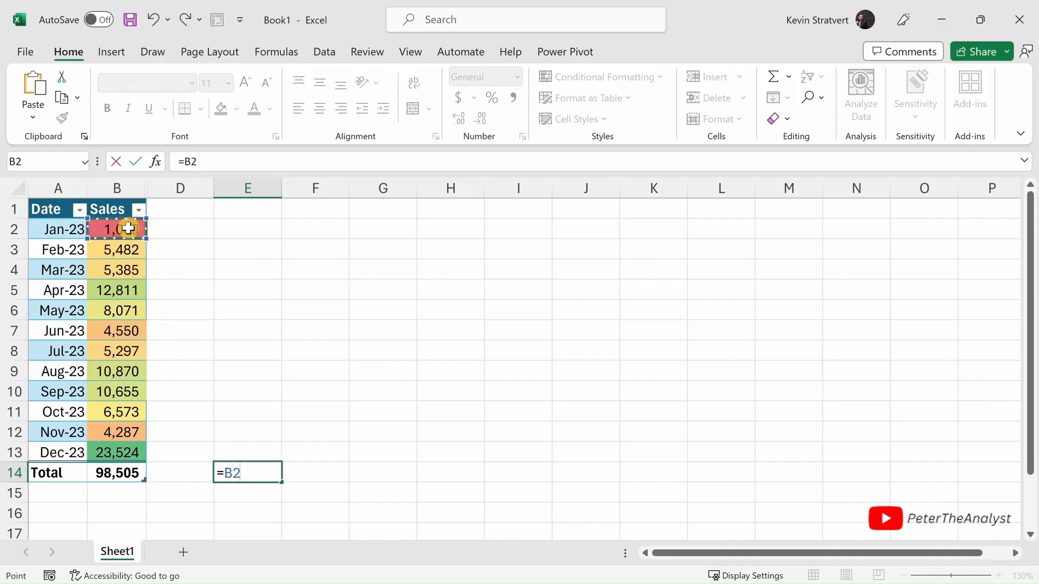
text(+)
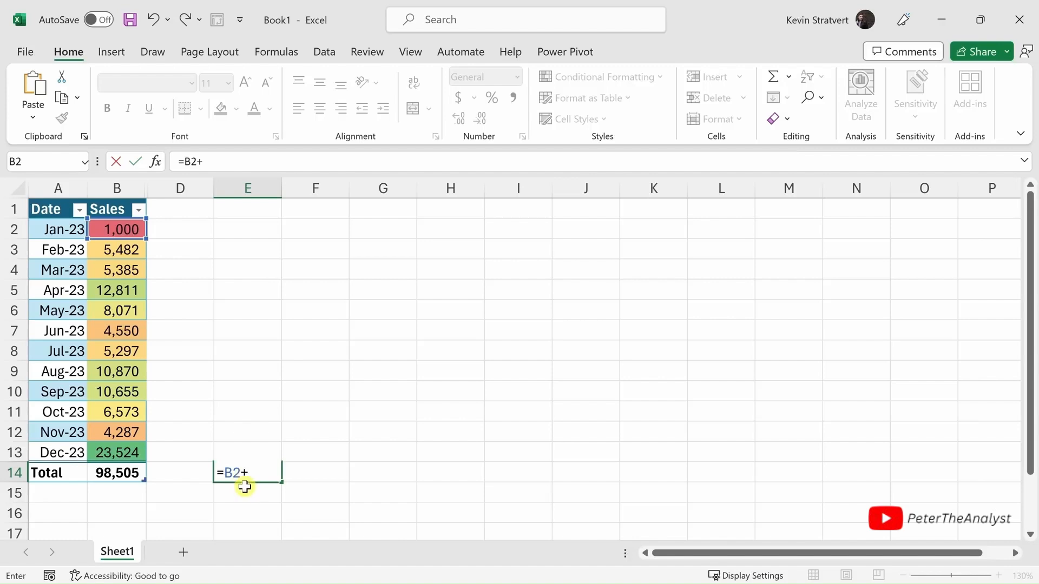
click(122, 250)
text(+)
click(126, 271)
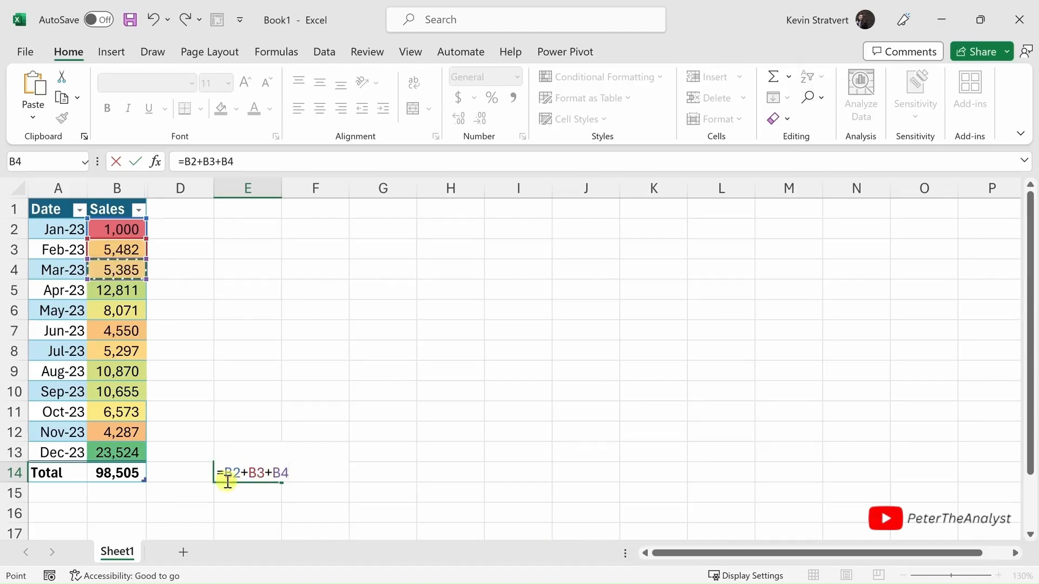
key(Return)
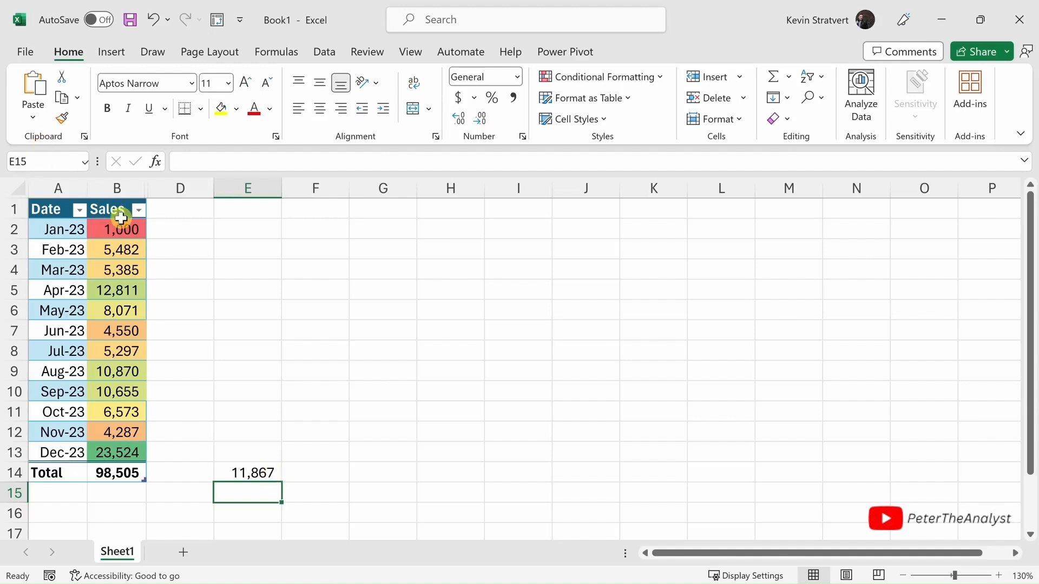
- Enter the formula =SUM(B2:B4) in cell F14 to total the same first-quarter sales with a function
click(319, 474)
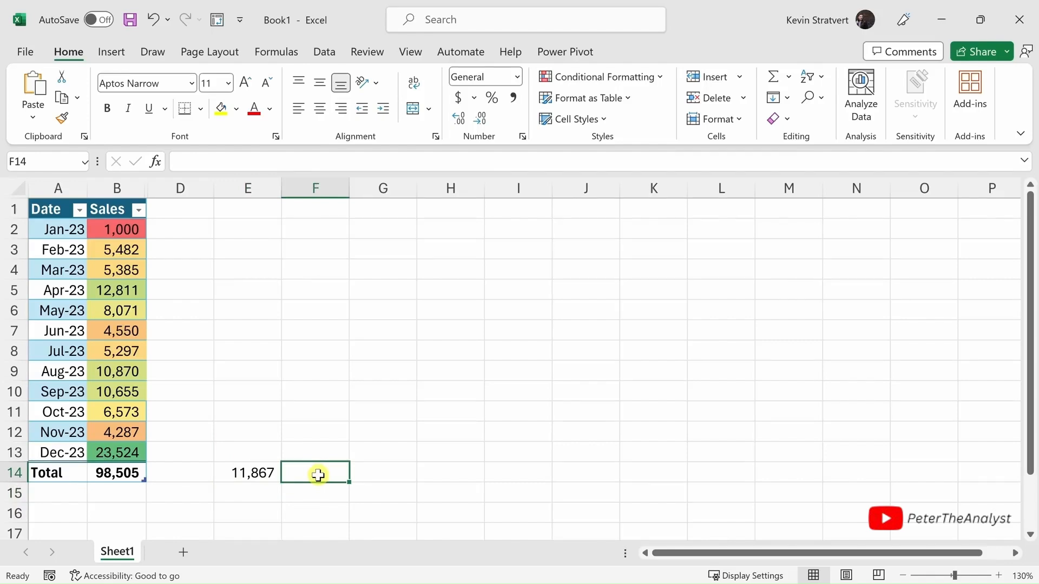
text(=)
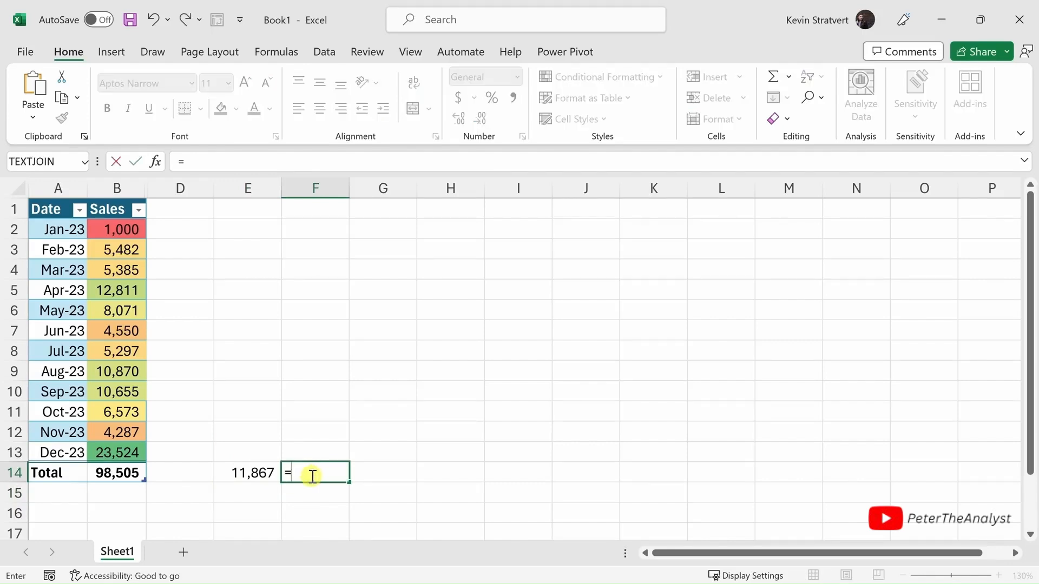
text(sum)
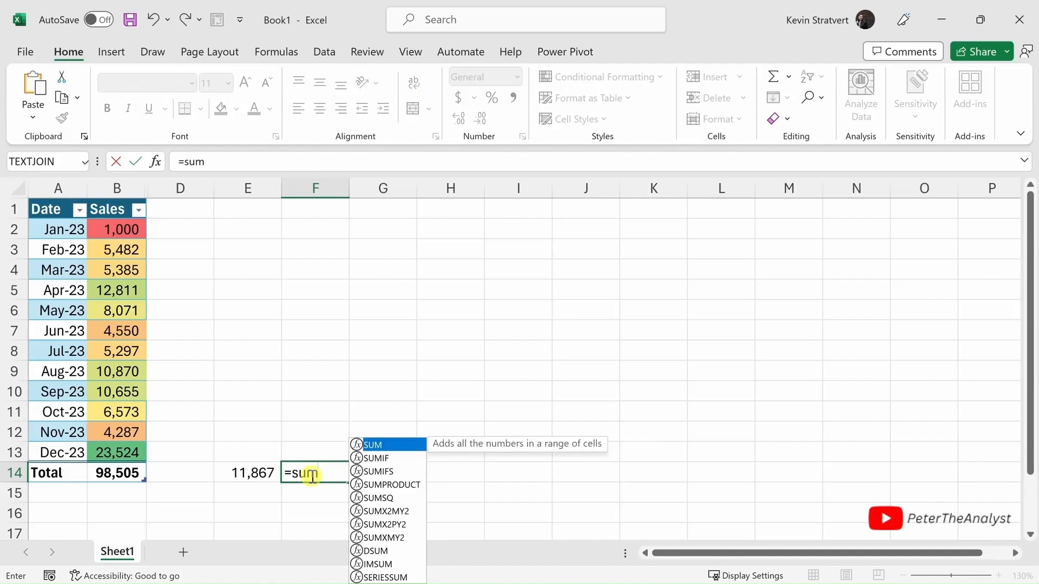
text(()
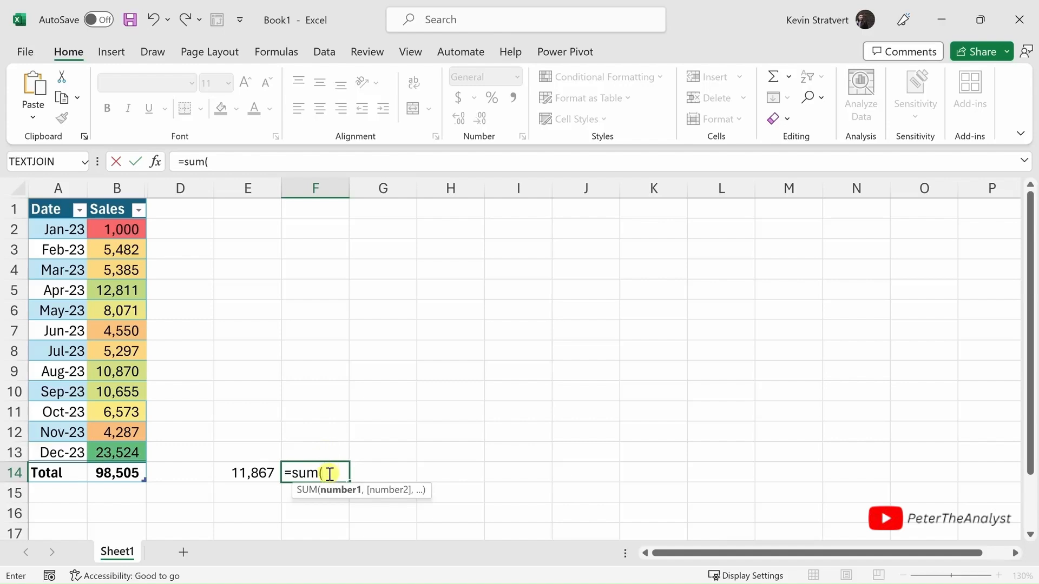
drag(122, 229, 119, 268)
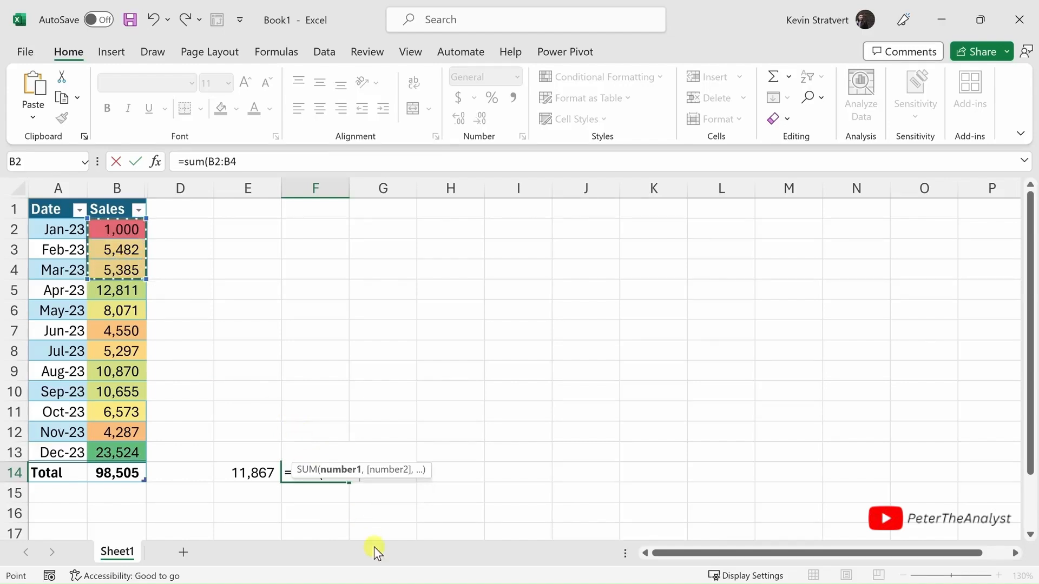
text())
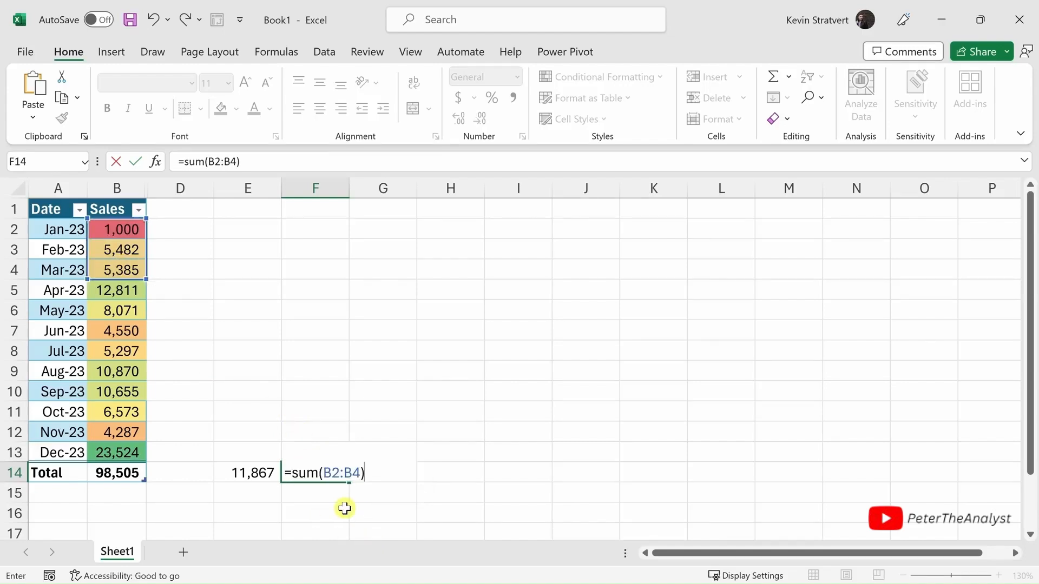
key(Return)
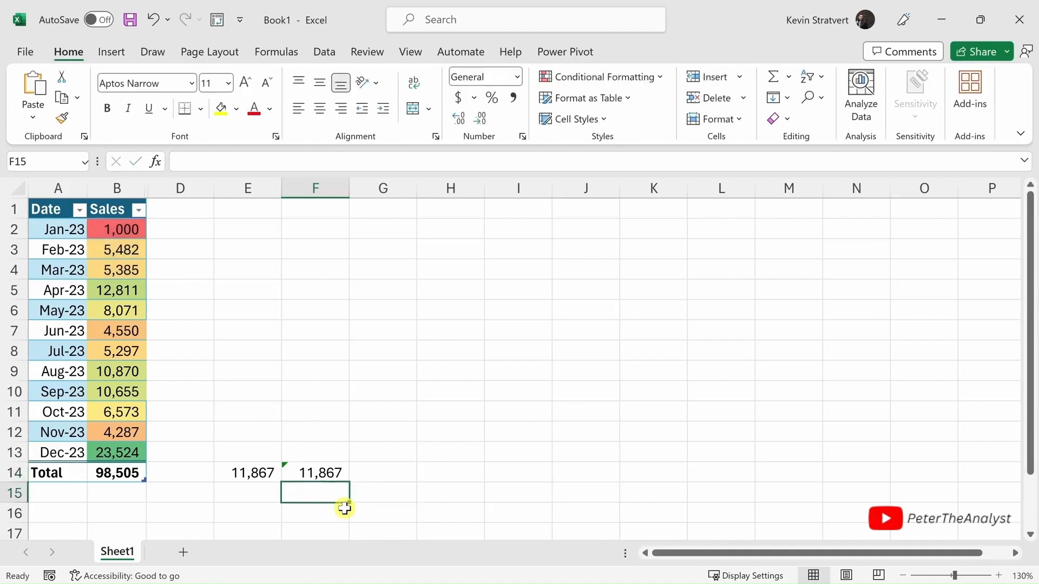
- Browse the function library for cell F14, including the AutoSum, Logical and Lookup & Reference functions
click(333, 474)
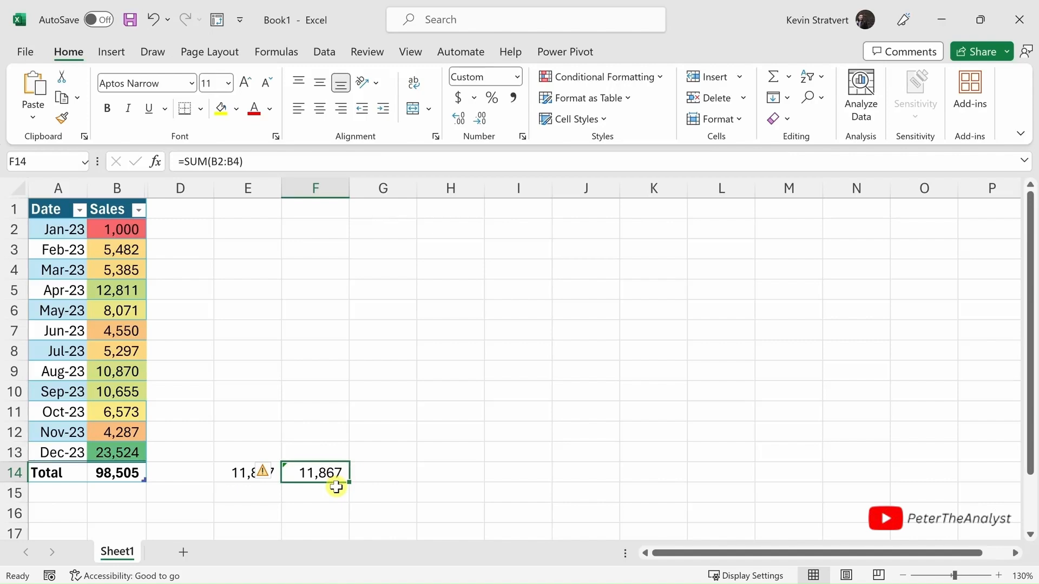
click(268, 53)
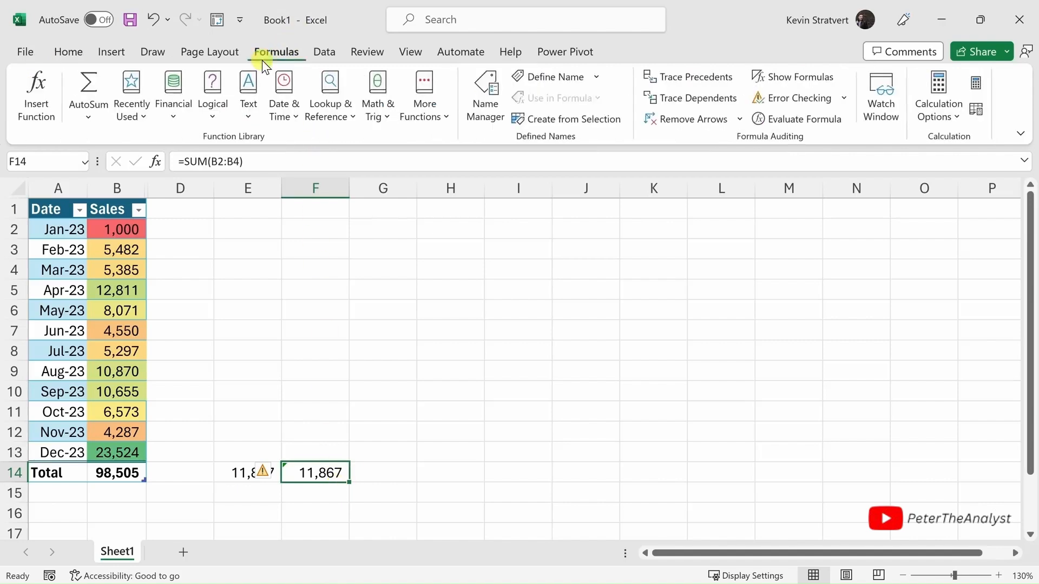
click(100, 120)
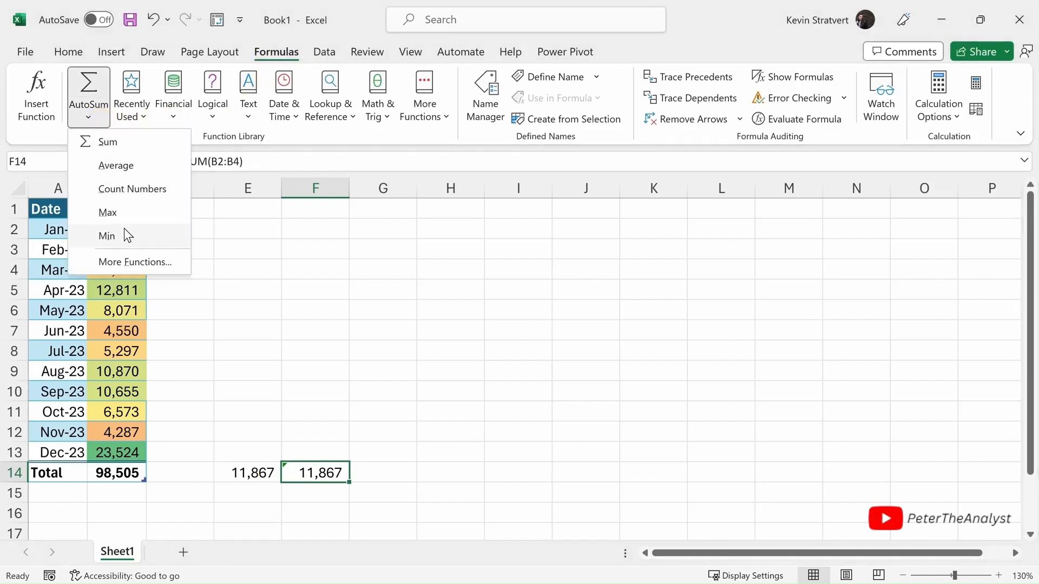
click(132, 116)
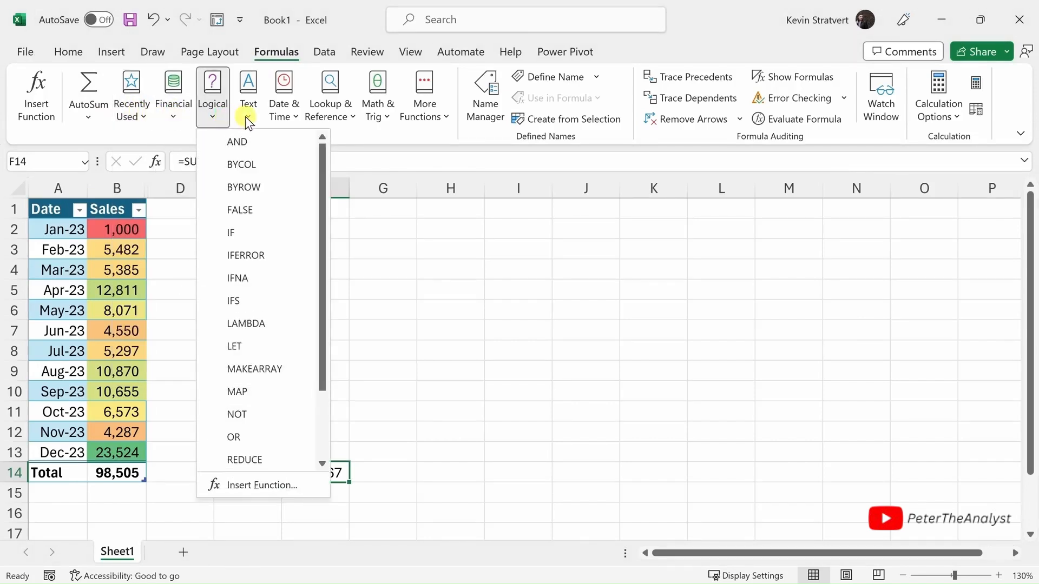
mouse_move(246, 117)
mouse_move(328, 114)
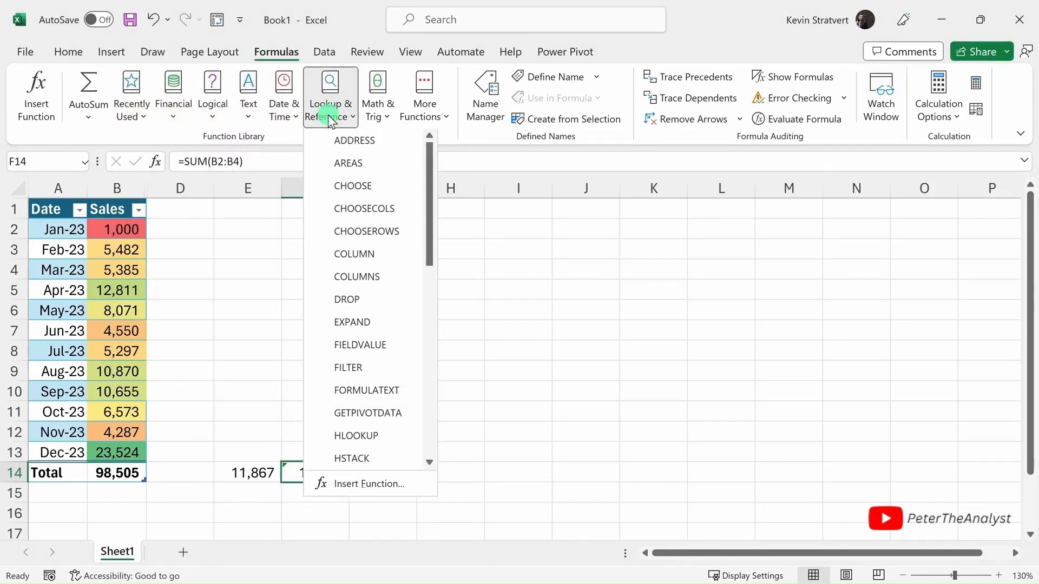
click(329, 119)
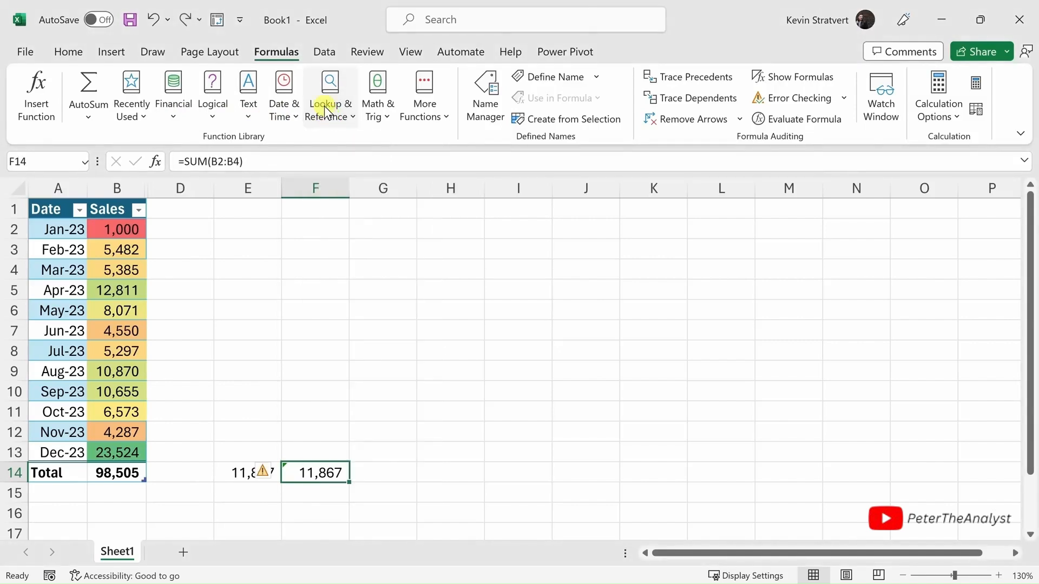
- Turn the filter buttons on the sales table's header row off and on again
click(112, 208)
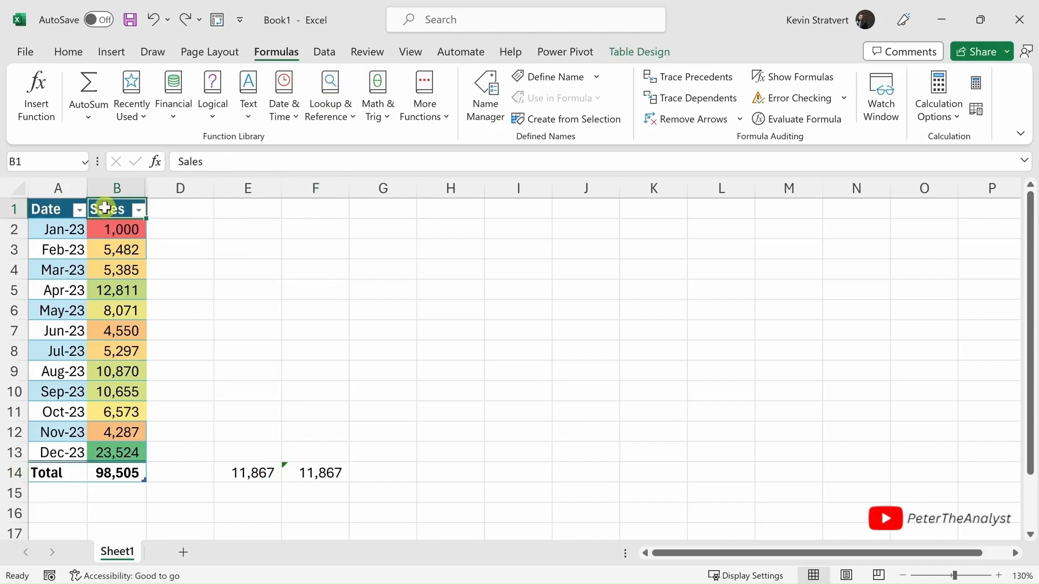
click(328, 52)
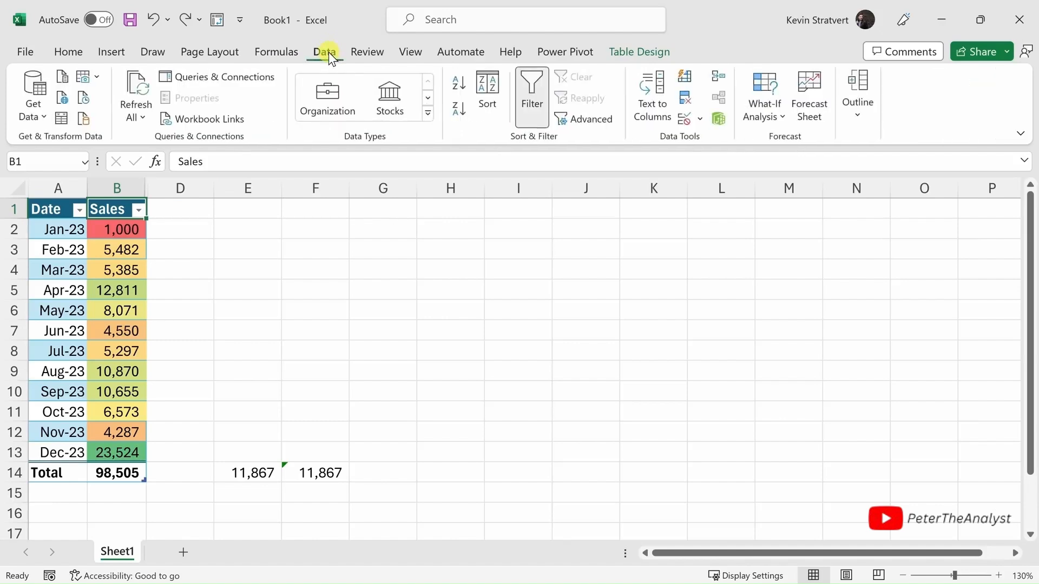
click(529, 94)
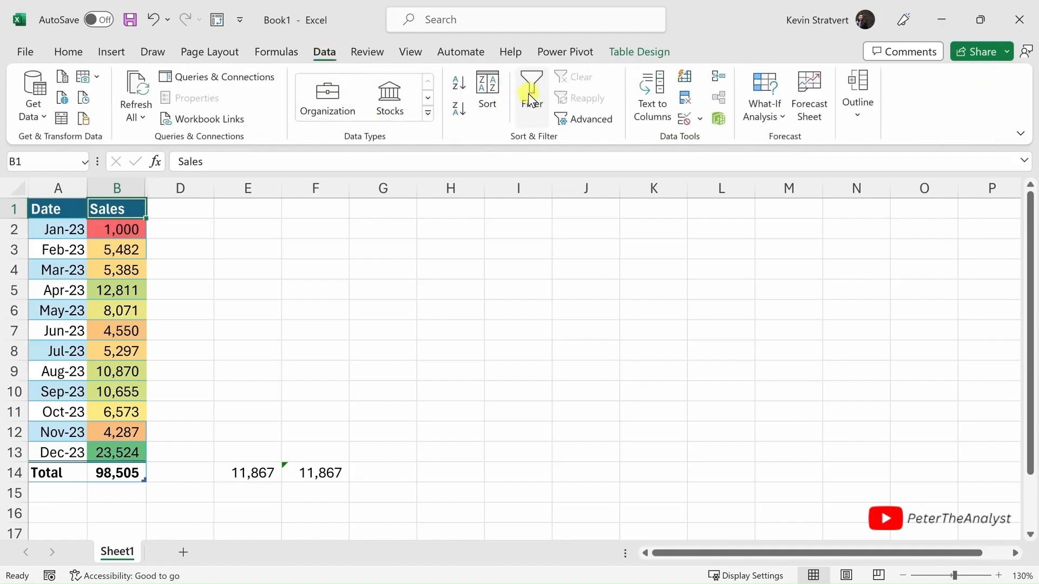
click(535, 103)
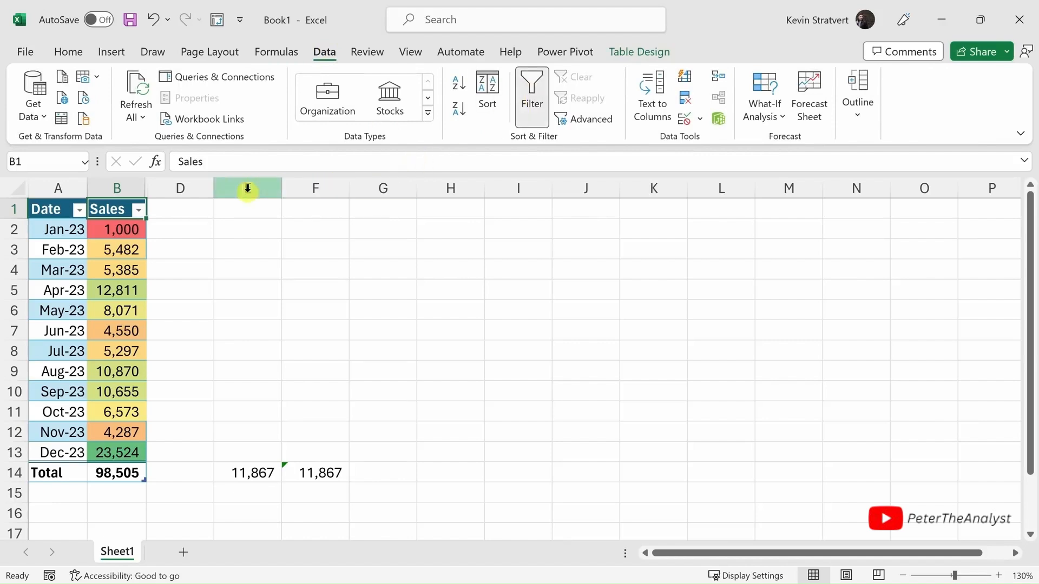
- Sort the table by Sales from largest to smallest, and re-sort it by Date from oldest to newest
click(139, 210)
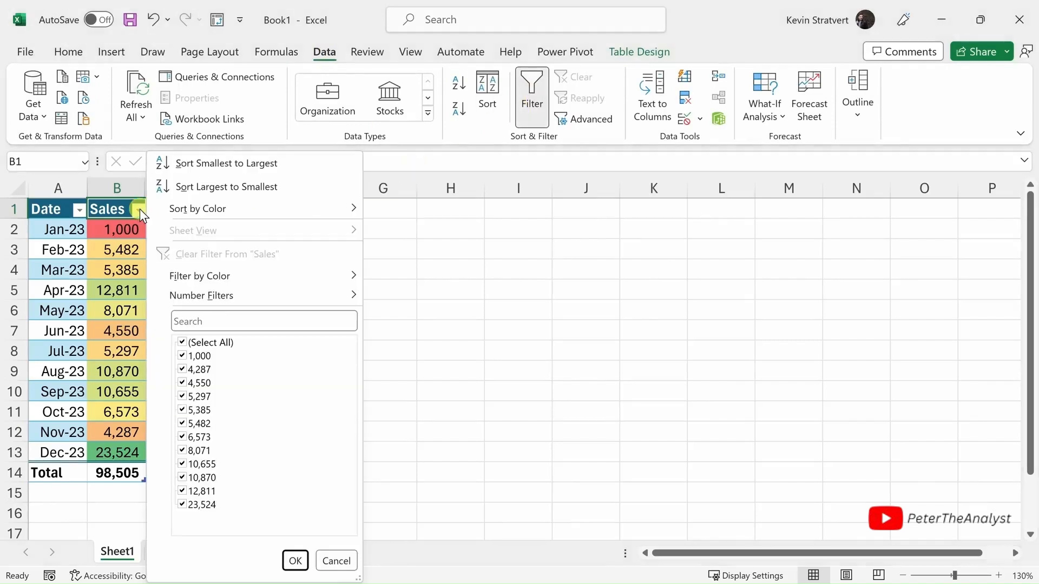
click(241, 186)
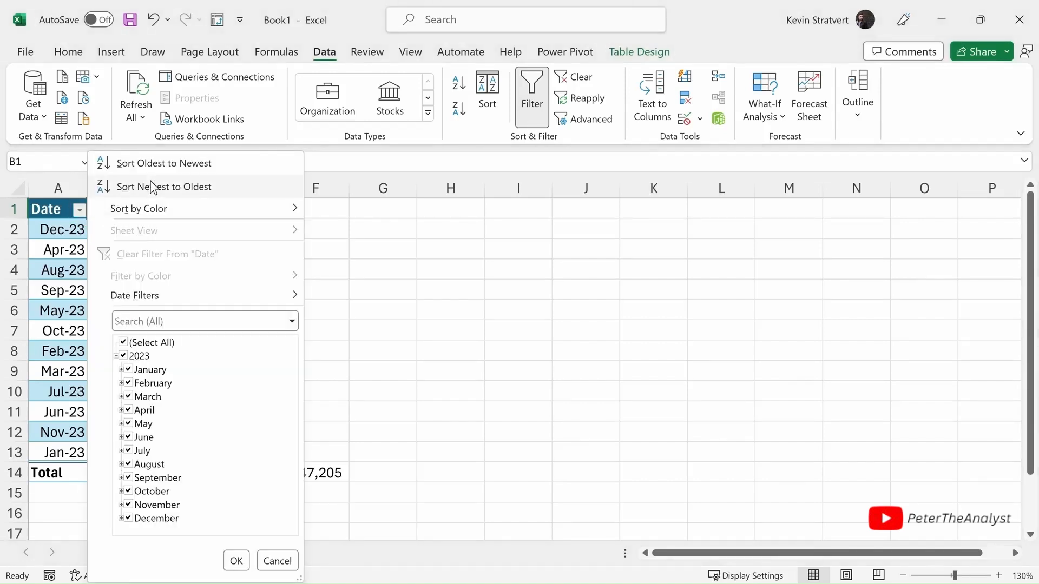
click(172, 163)
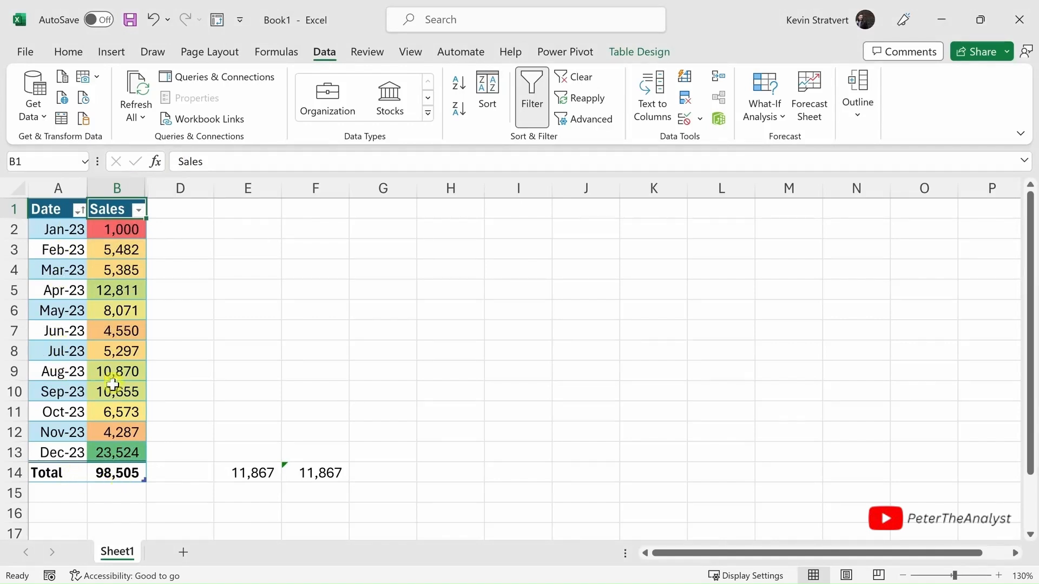
- Filter the Date column to show only January, February and March
click(79, 209)
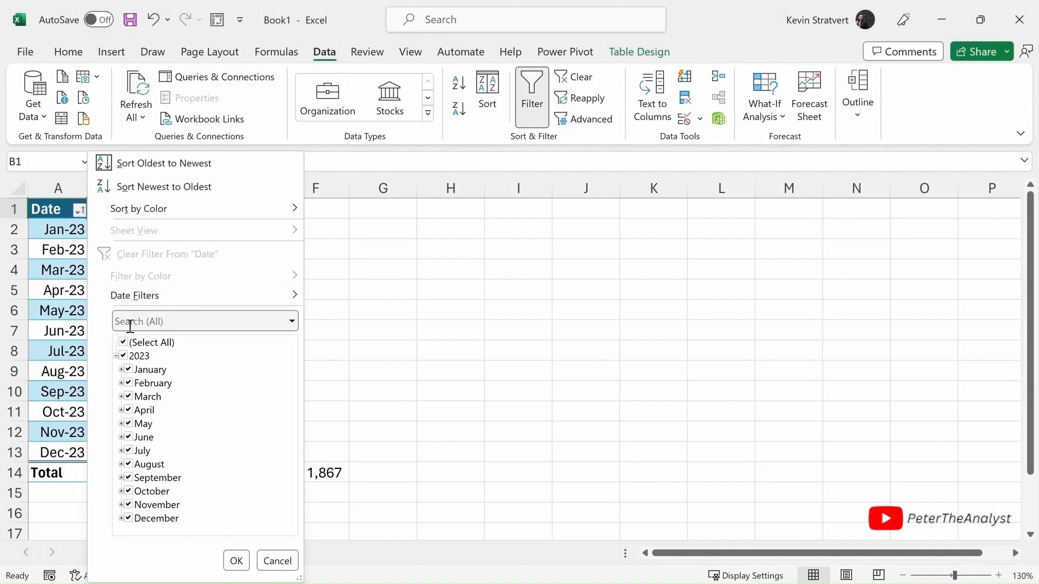
click(132, 343)
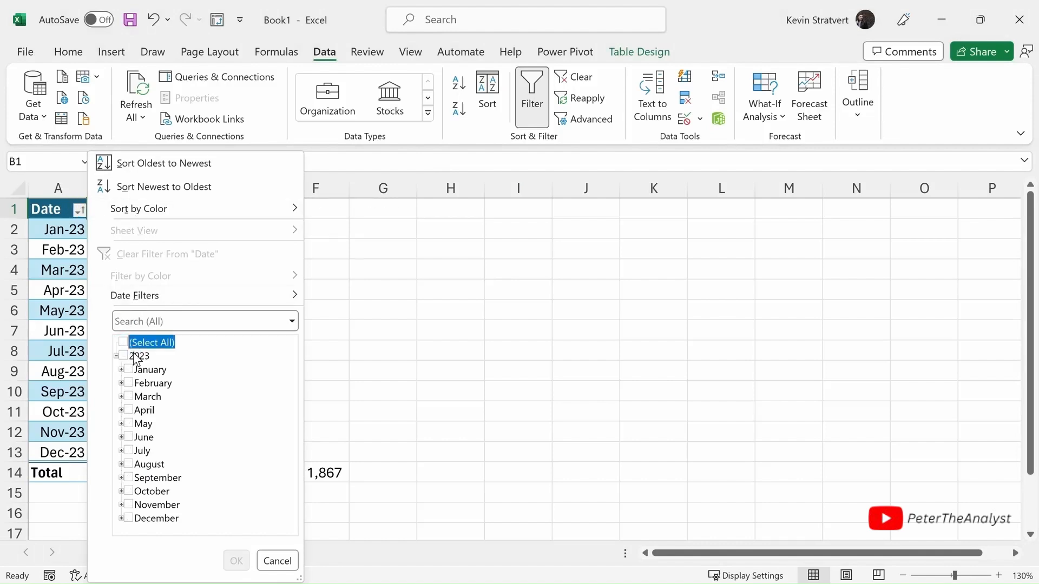
click(129, 369)
click(128, 383)
click(128, 397)
click(236, 562)
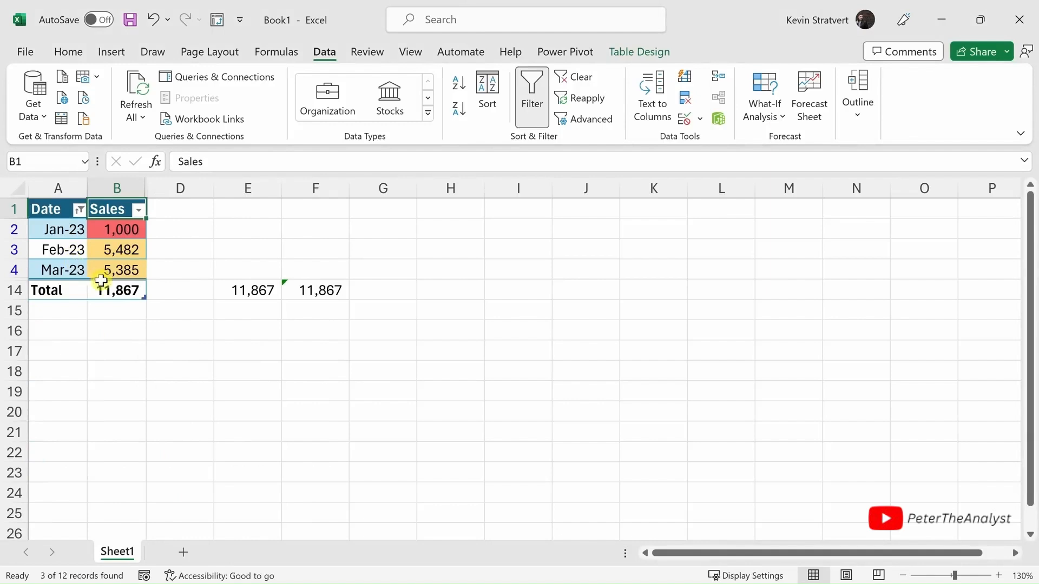
- Check the formula in the filtered Total cell of the Sales column and clear the filter from Date
click(122, 290)
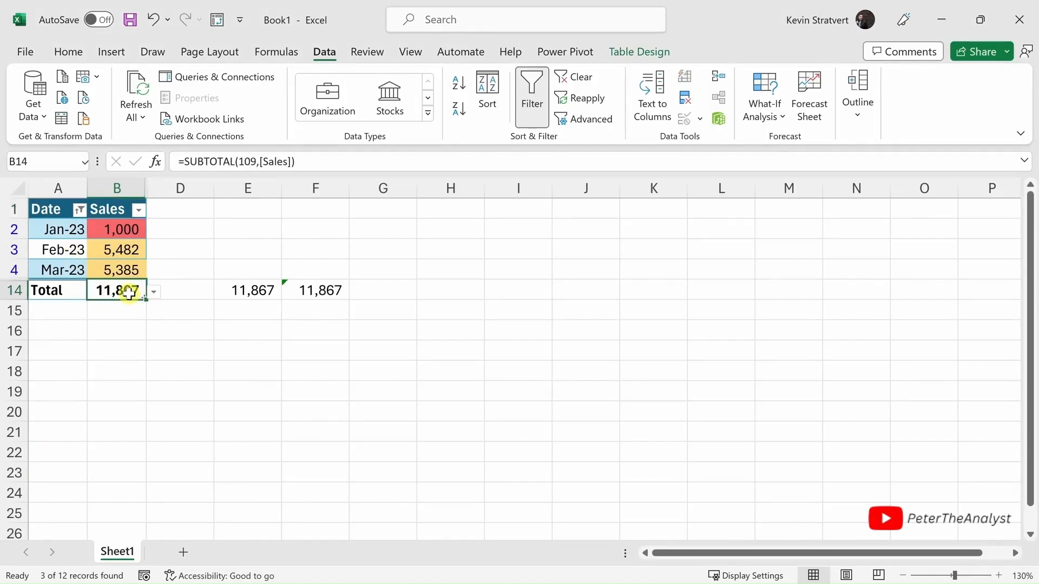
click(79, 211)
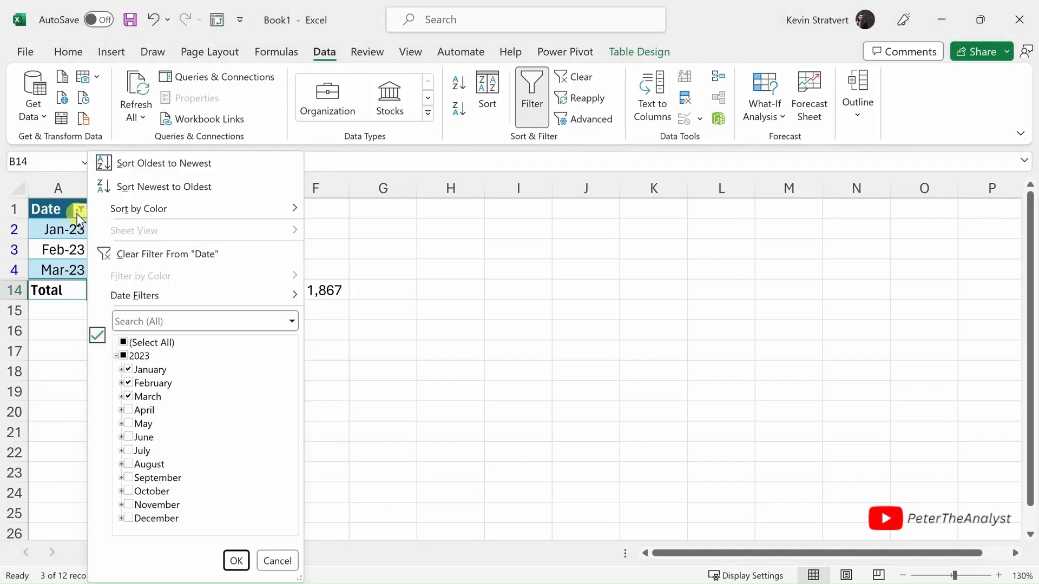
click(155, 250)
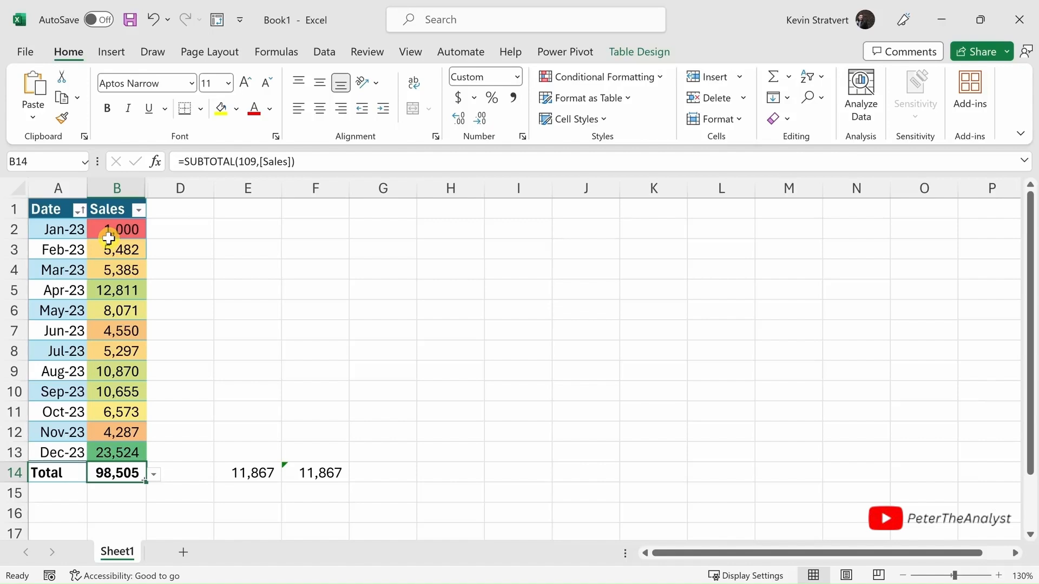
- Insert the recommended line chart of the monthly sales on Sheet1
click(114, 44)
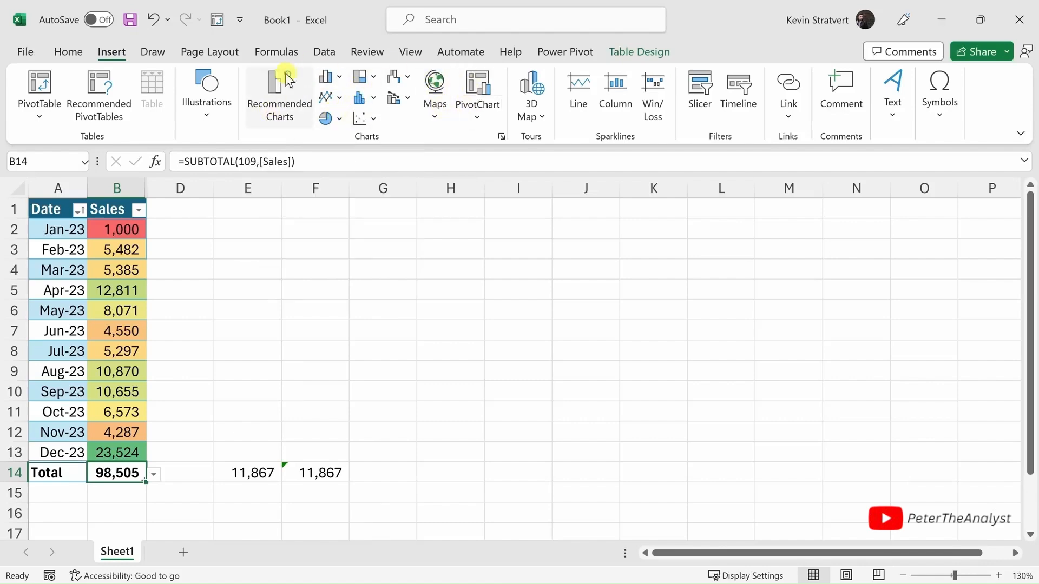
click(275, 91)
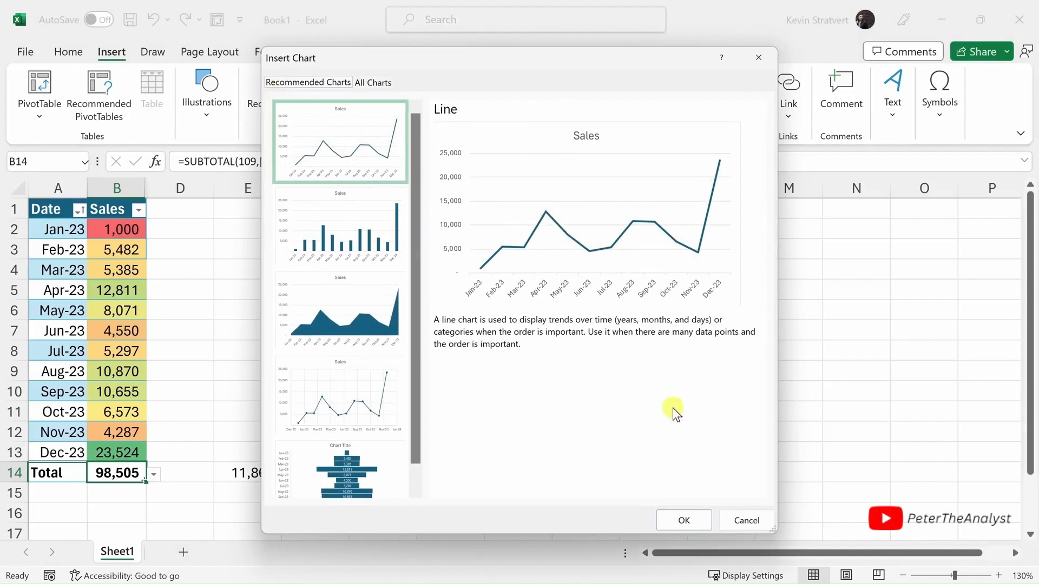
click(685, 523)
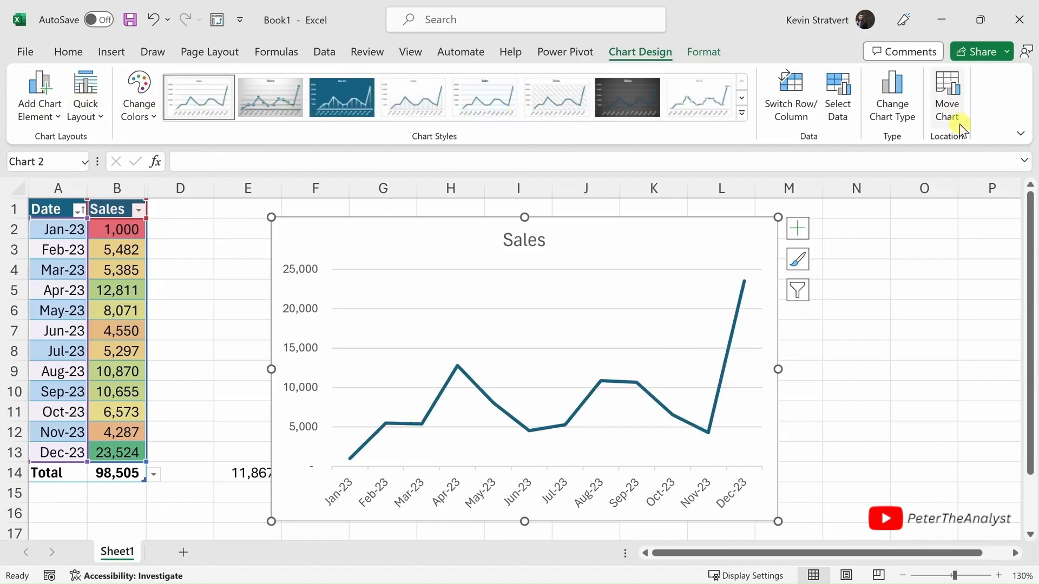
click(925, 188)
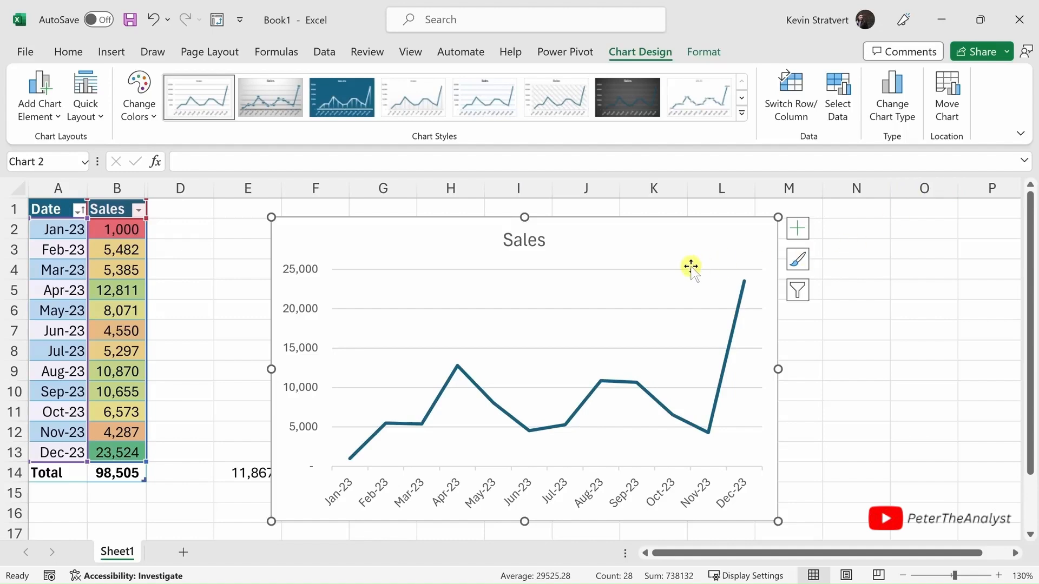
- Create a PivotTable from the sales table Table2 on a new worksheet
click(130, 289)
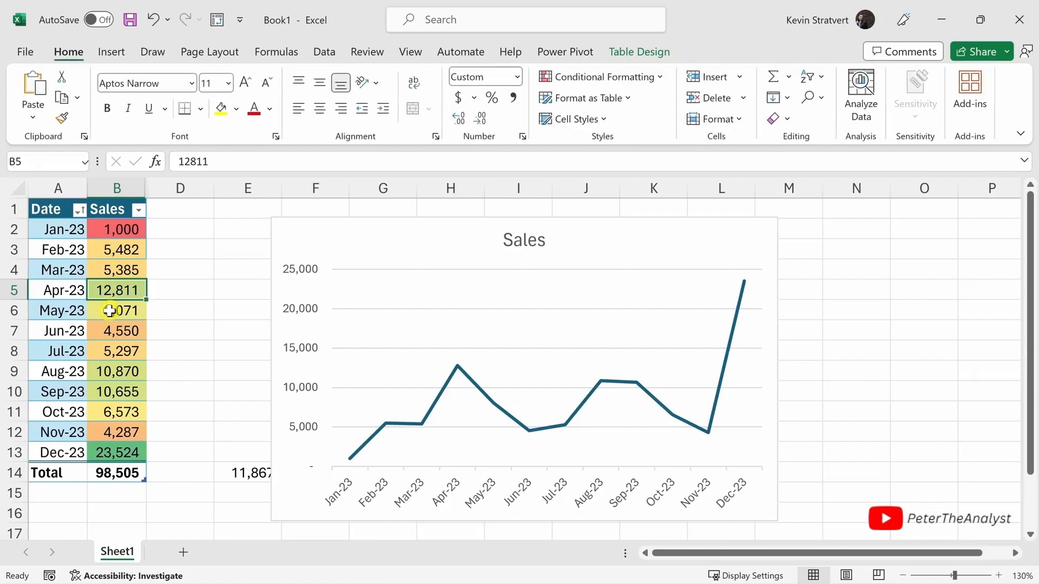
click(118, 56)
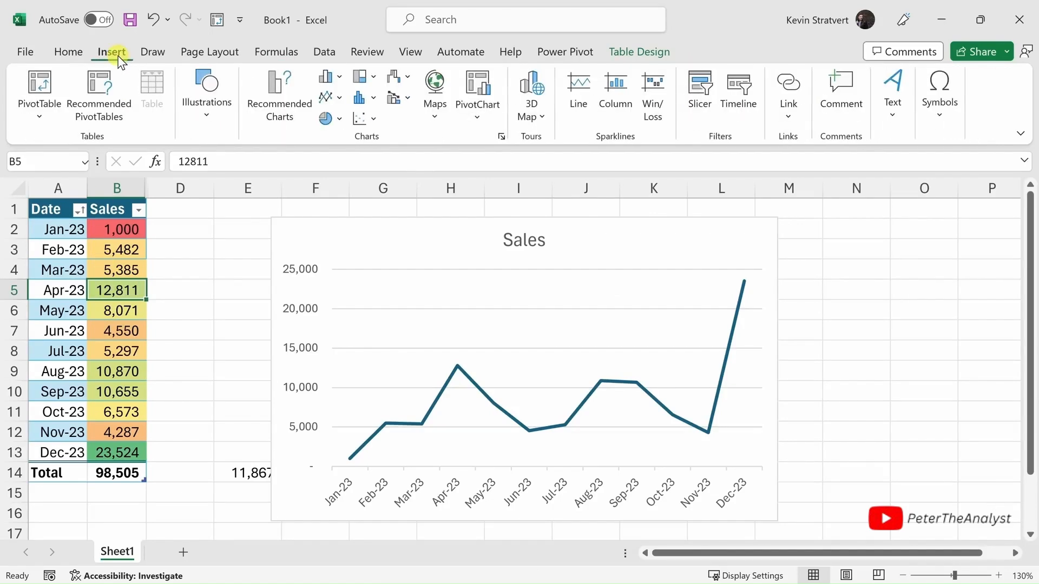
click(44, 83)
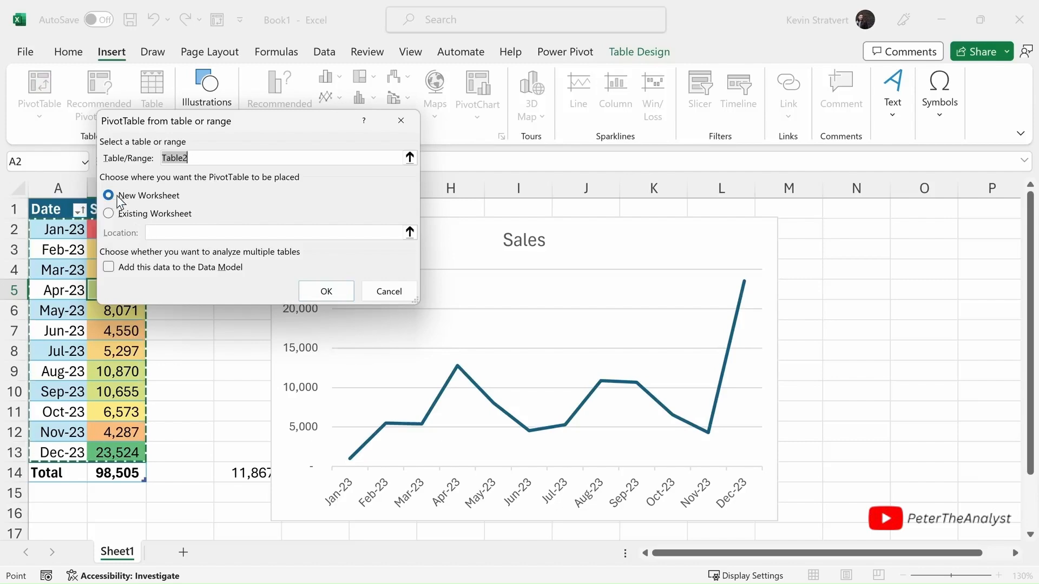
click(327, 293)
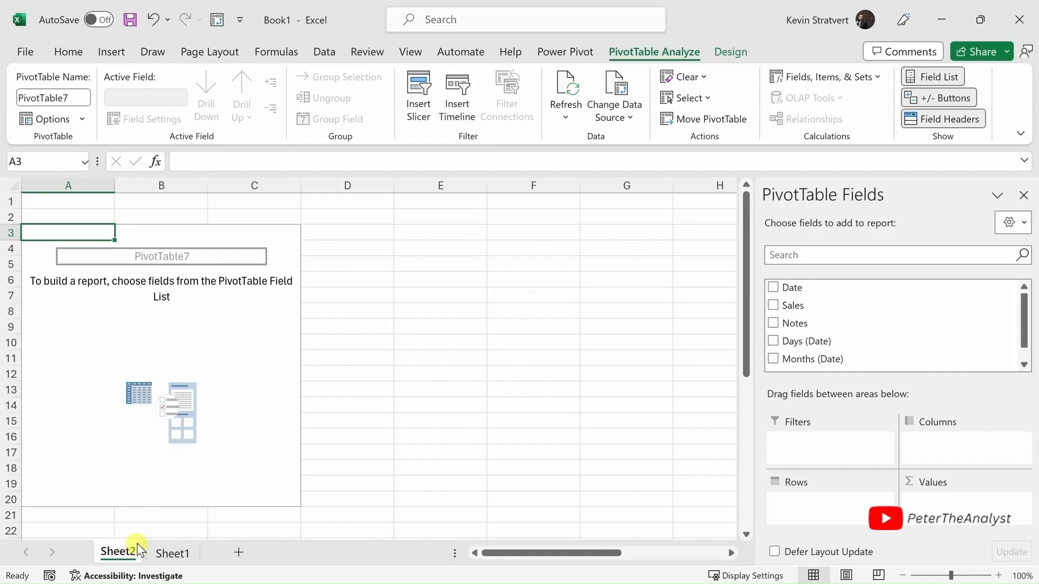
- Review the source table on Sheet1 and add the Sales field to the Values area of the PivotTable on Sheet2
click(171, 553)
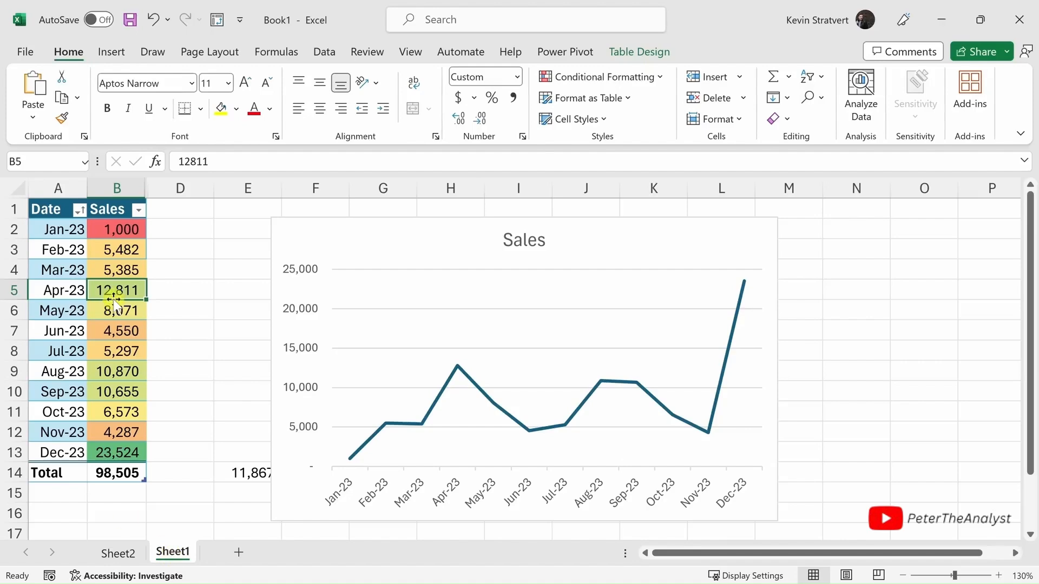
click(130, 559)
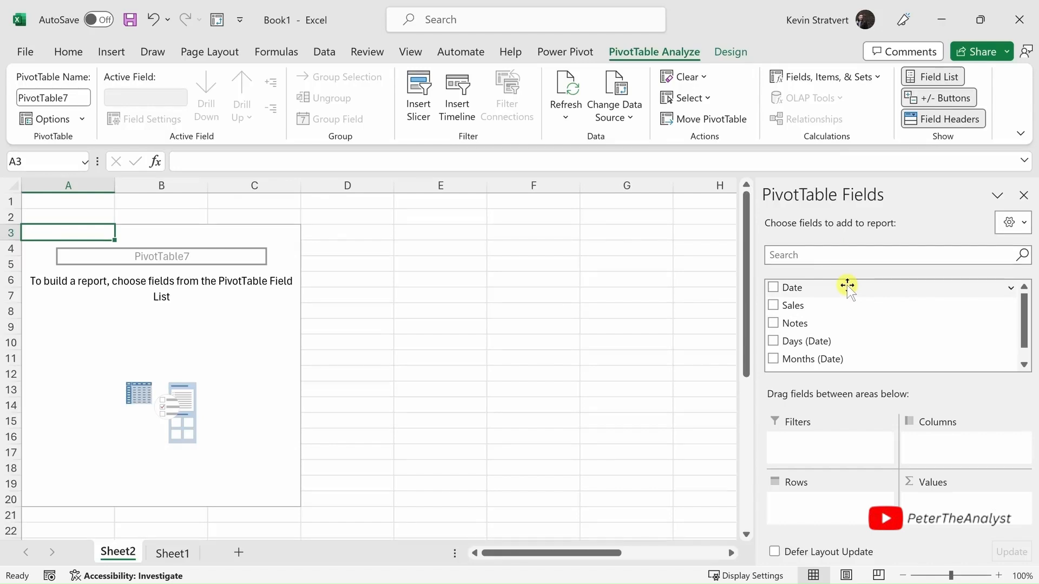
drag(803, 305, 946, 490)
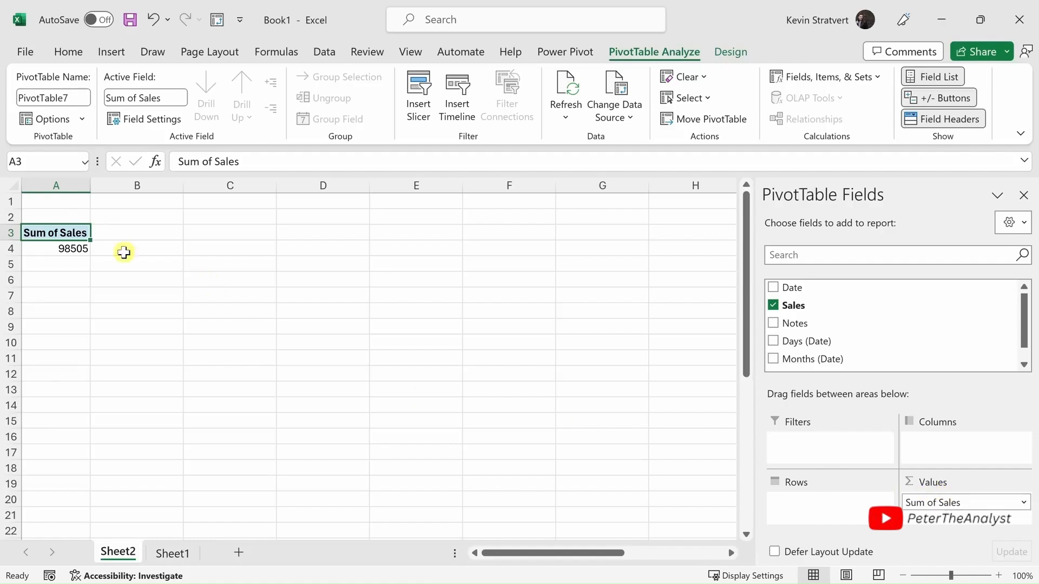
ctrl+scroll(44, 213, up, 3)
ctrl+scroll(45, 213, up, 2)
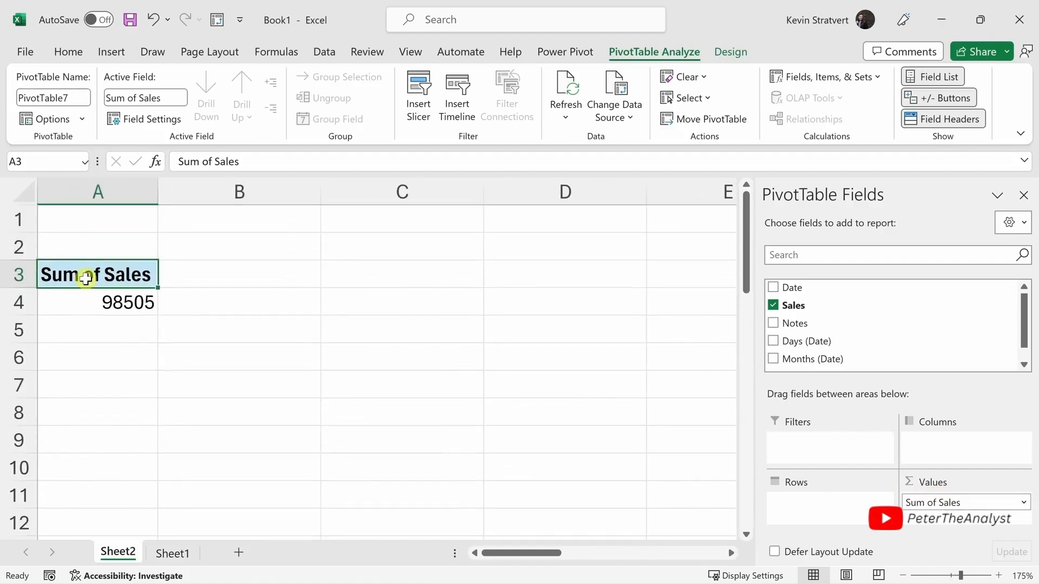
- Summarize the Sales values in the PivotTable by Average
mouse_move(142, 304)
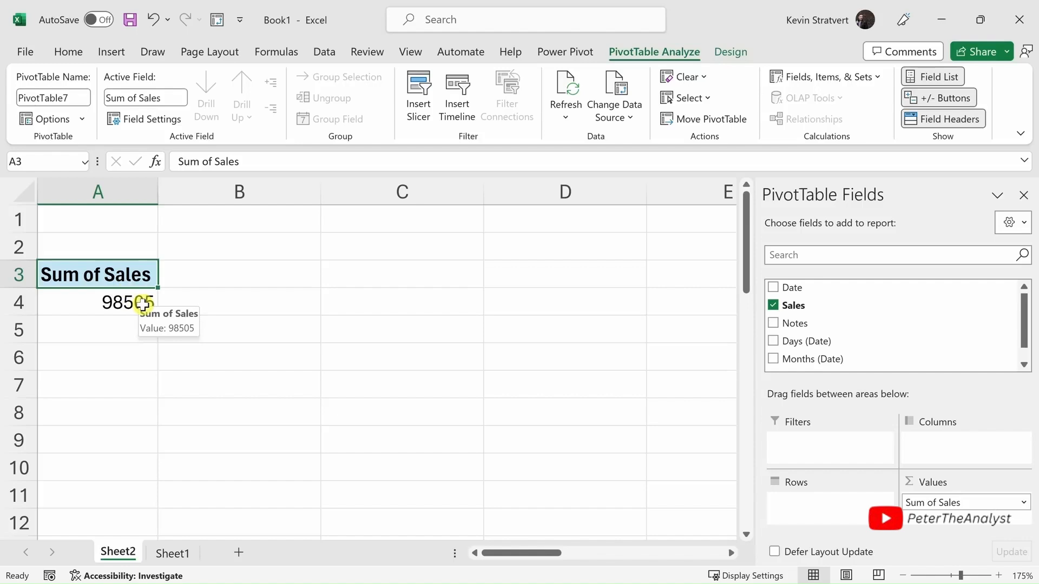
click(142, 304)
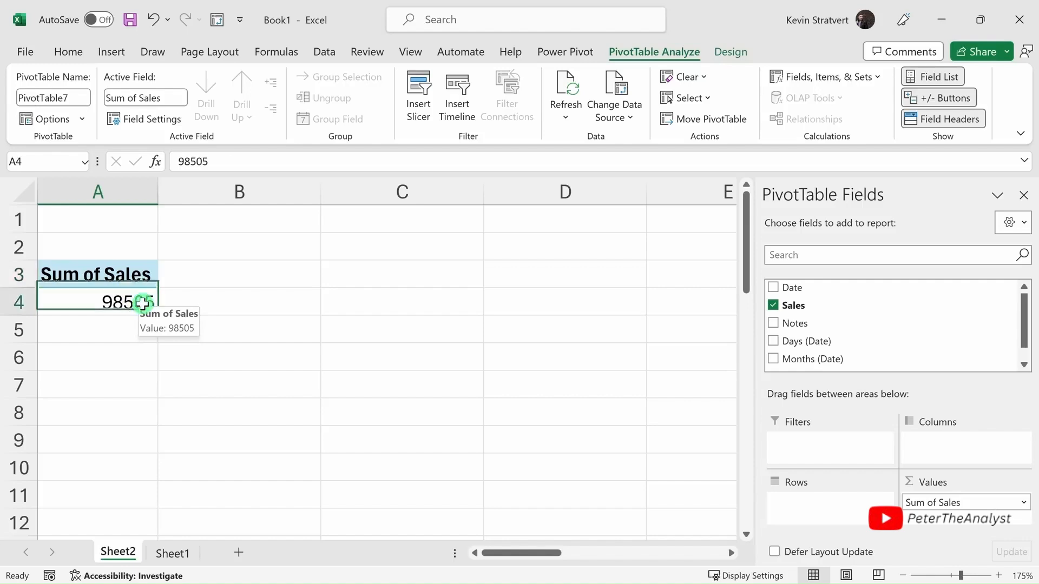
right_click(139, 305)
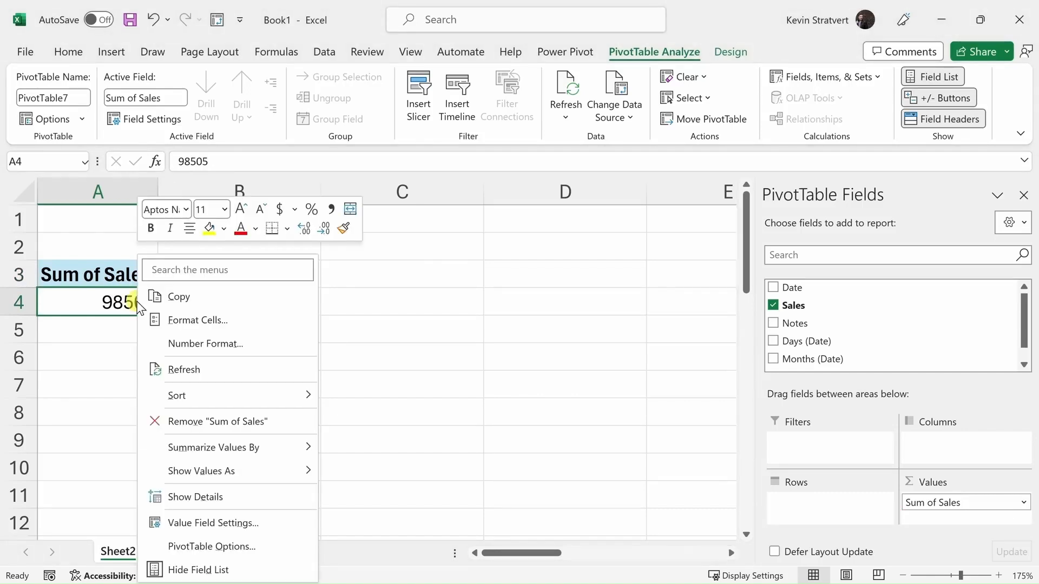
mouse_move(225, 454)
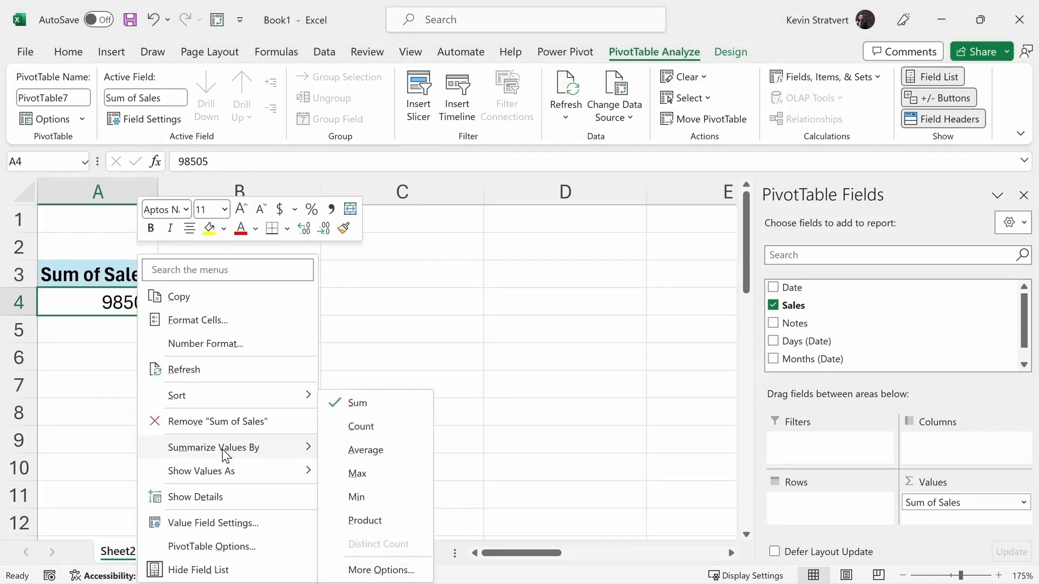
click(366, 450)
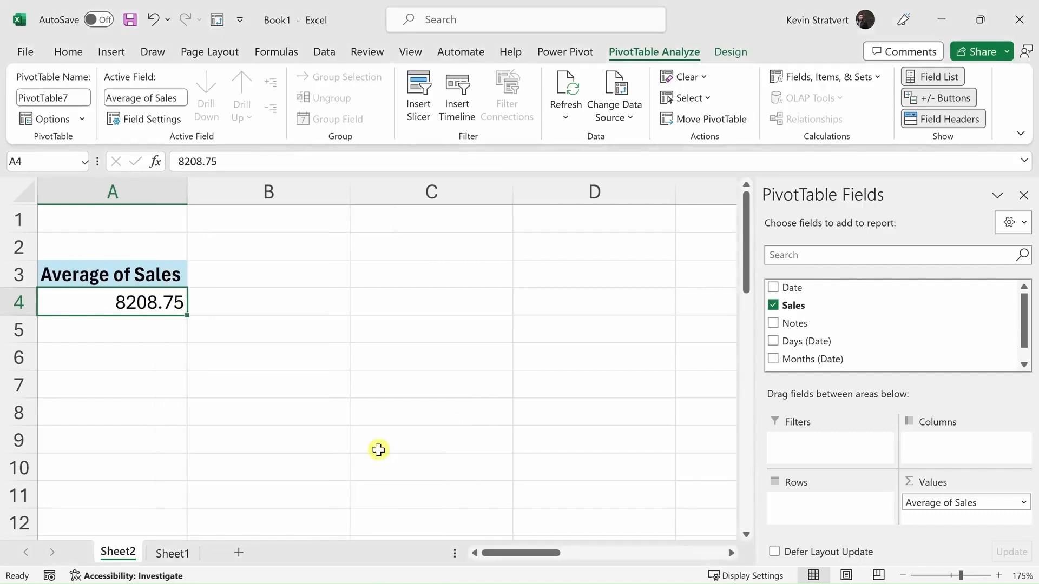
- Switch the summary calculation of the PivotTable's Sales values back to Sum
right_click(158, 310)
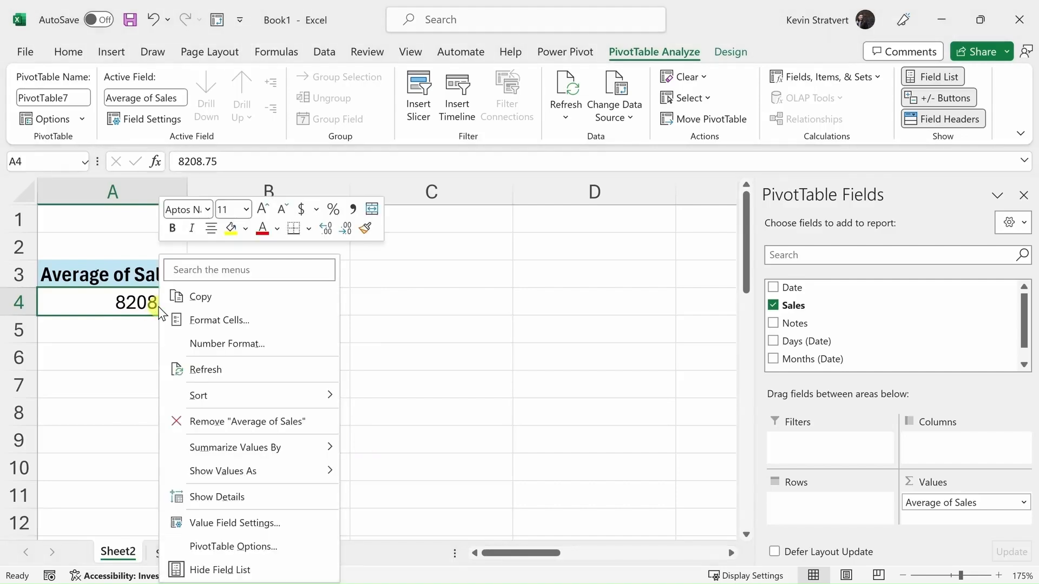
mouse_move(246, 450)
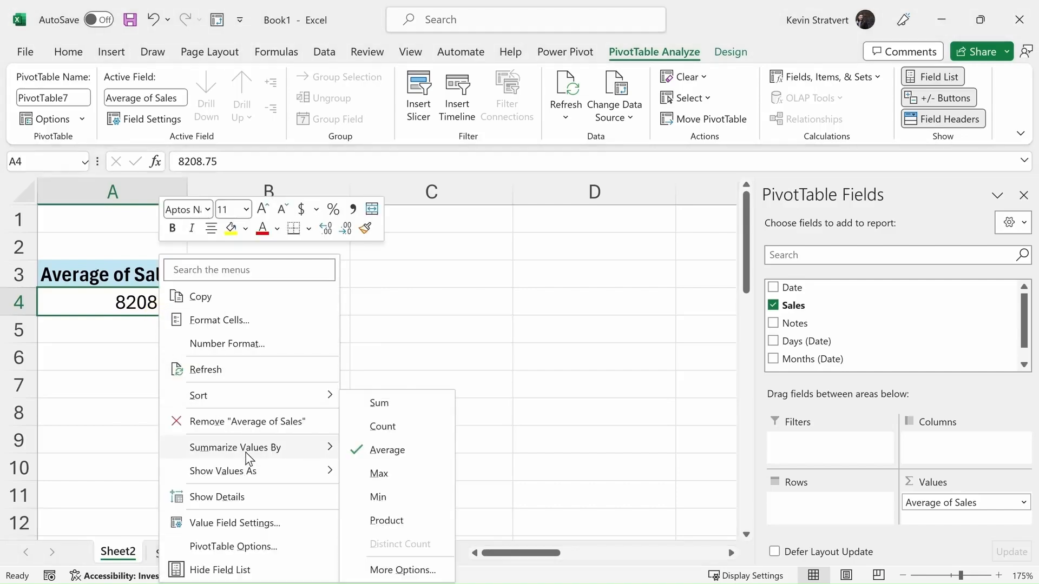
click(380, 406)
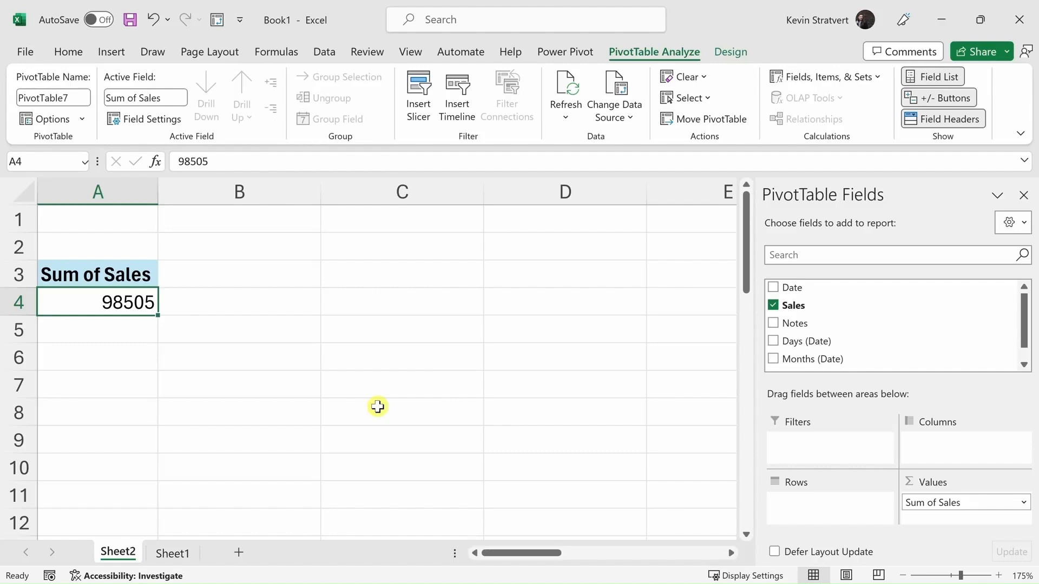
- Add the Date field to the PivotTable's Filters area and filter the report to Jan-23
drag(821, 285, 824, 438)
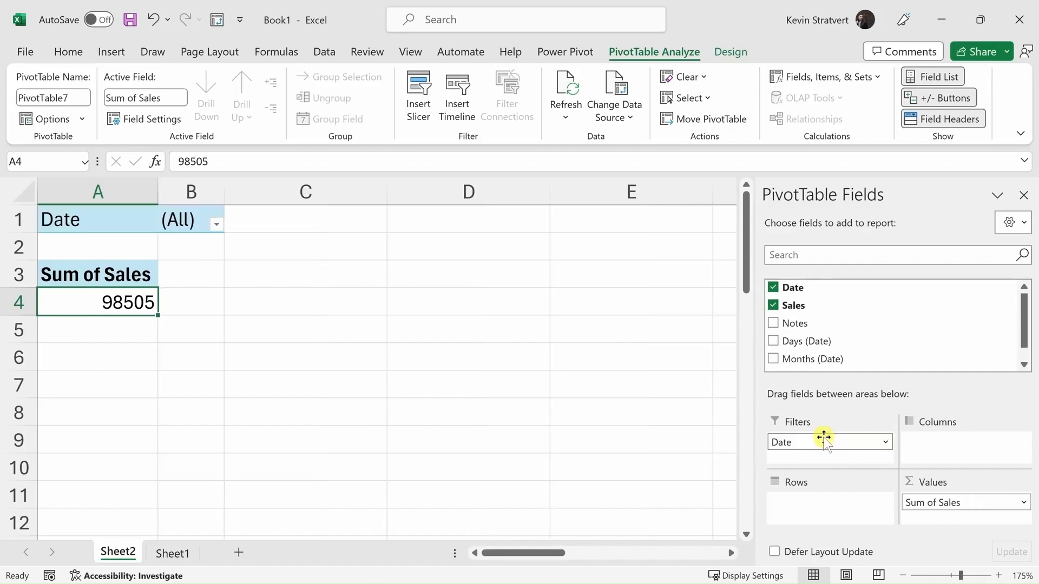
click(215, 223)
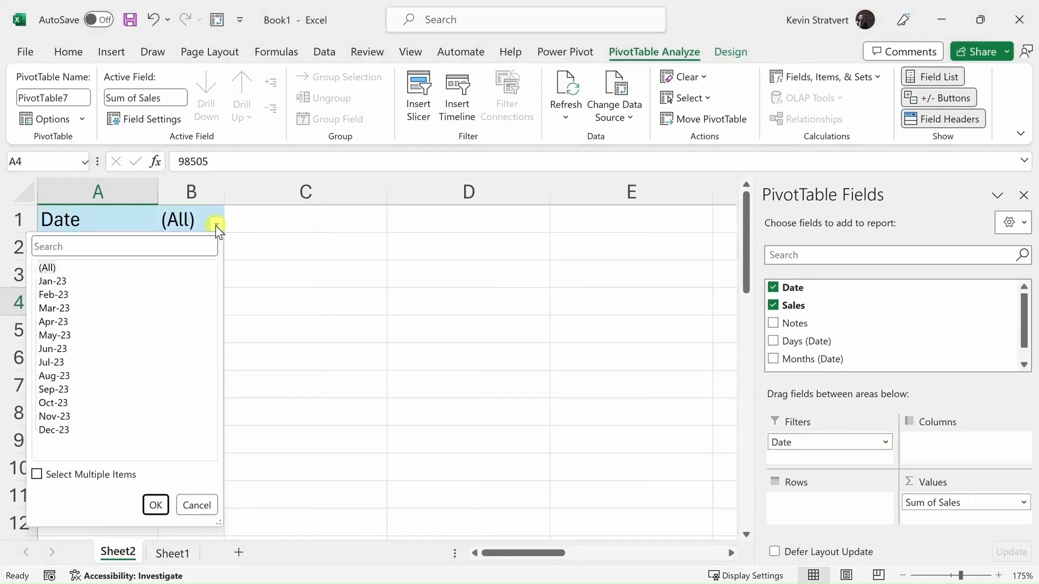
click(57, 282)
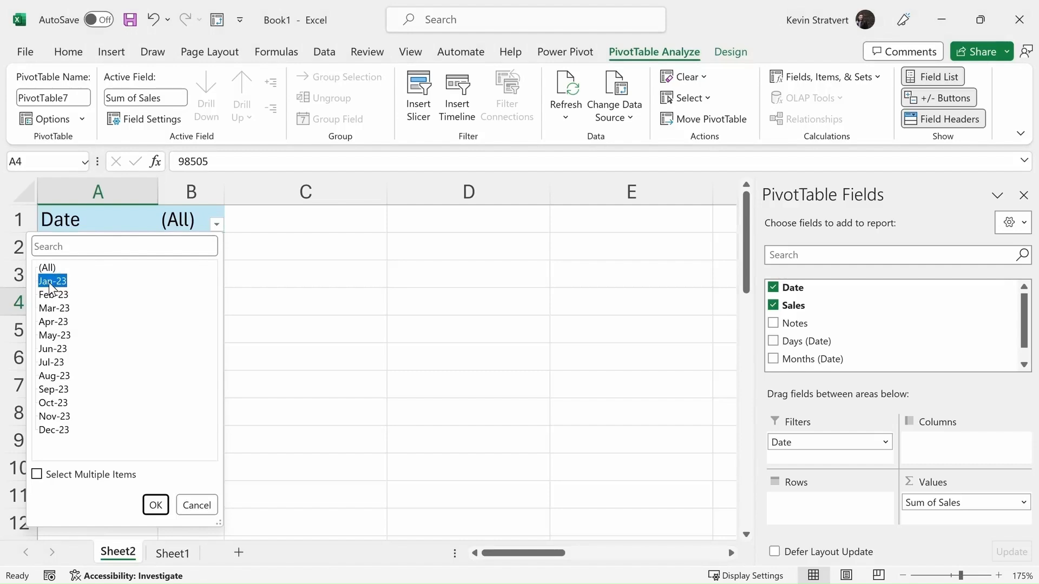
click(155, 505)
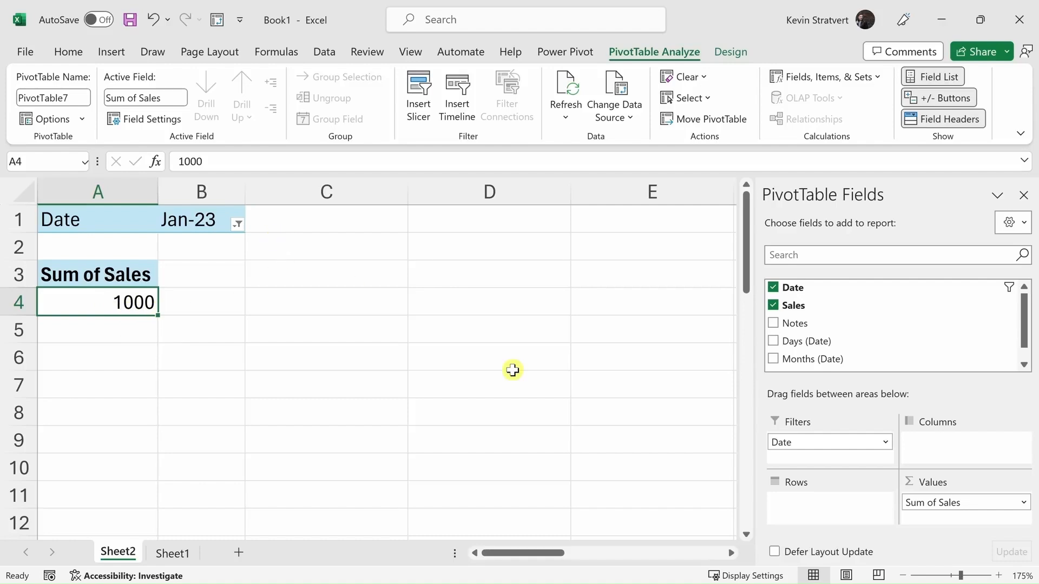
- Move the Date field from Filters to Rows and compare the monthly sums with the source table on Sheet1
drag(810, 442, 665, 392)
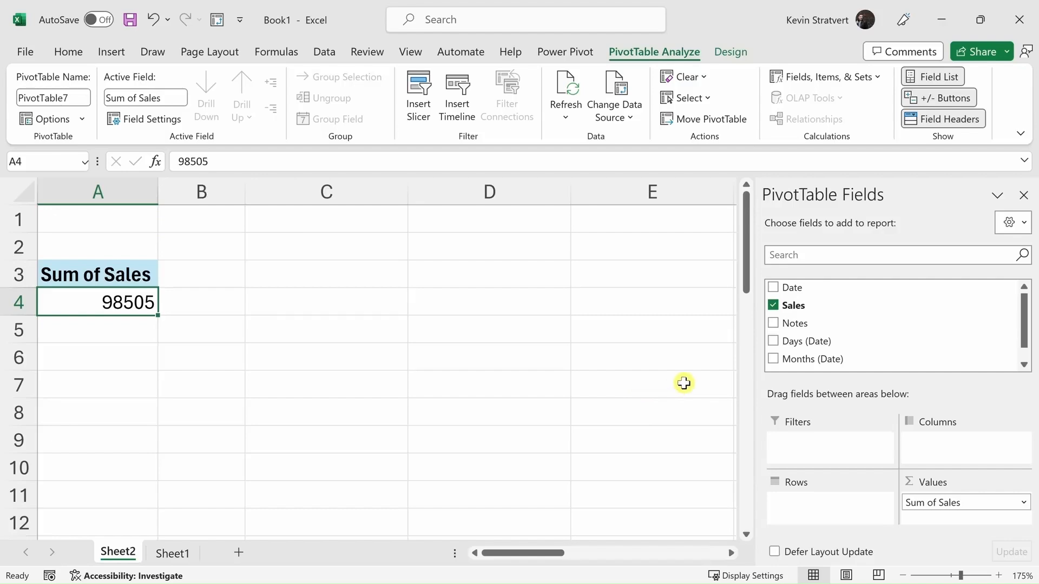
drag(807, 285, 821, 506)
scroll(195, 301, down, 3)
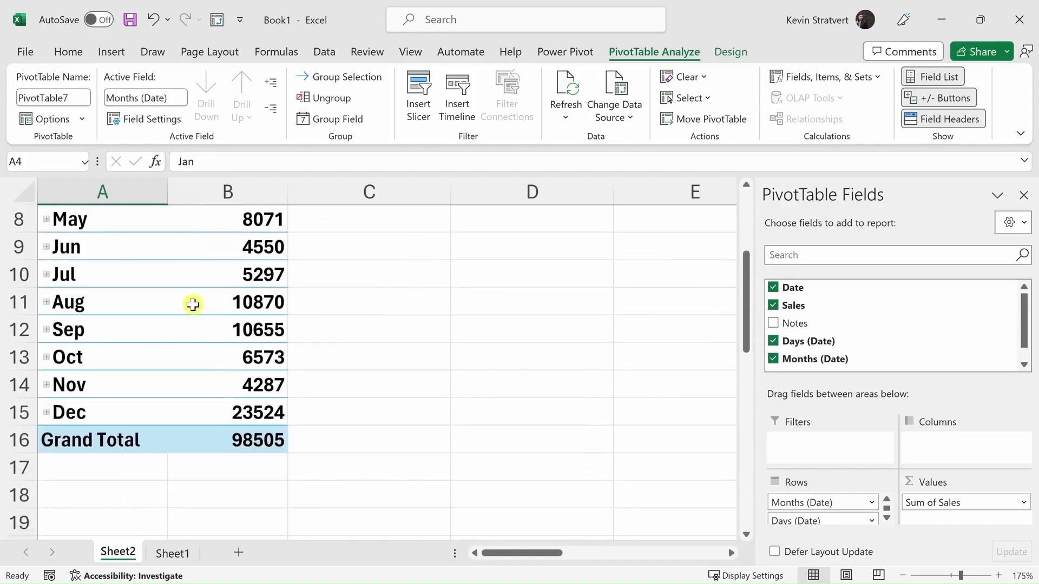
scroll(193, 305, up, 2)
click(162, 553)
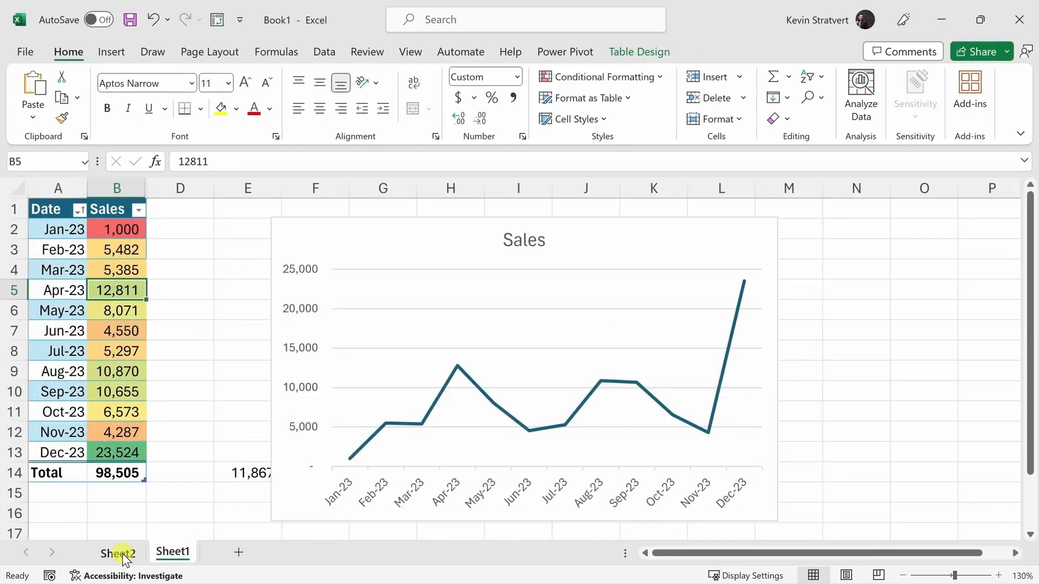
click(120, 553)
scroll(143, 332, up, 1)
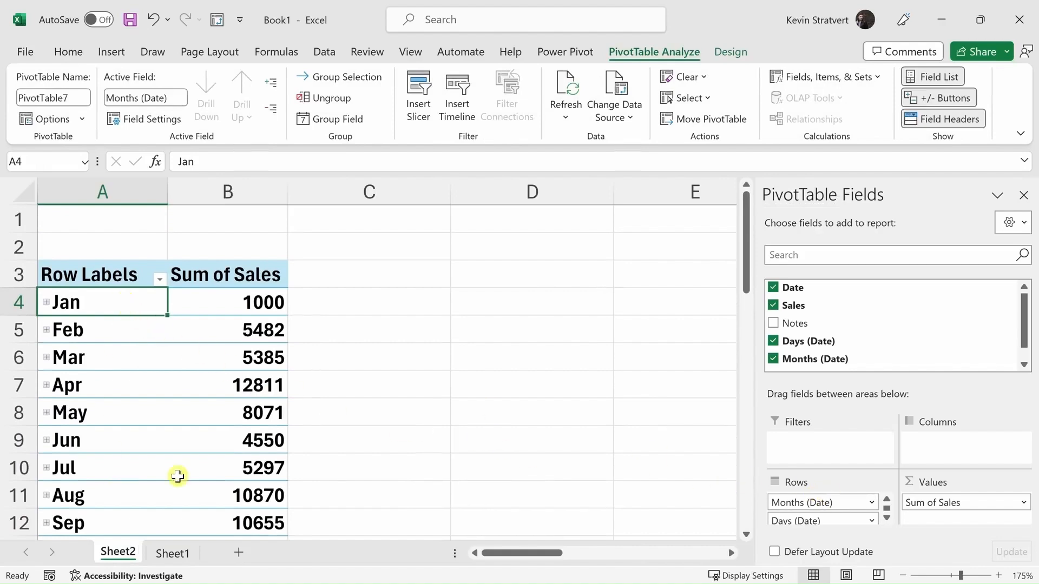
- Remove the date fields from Rows and add Date to the PivotTable's Columns area
drag(847, 502, 731, 493)
drag(802, 502, 734, 493)
drag(803, 288, 952, 445)
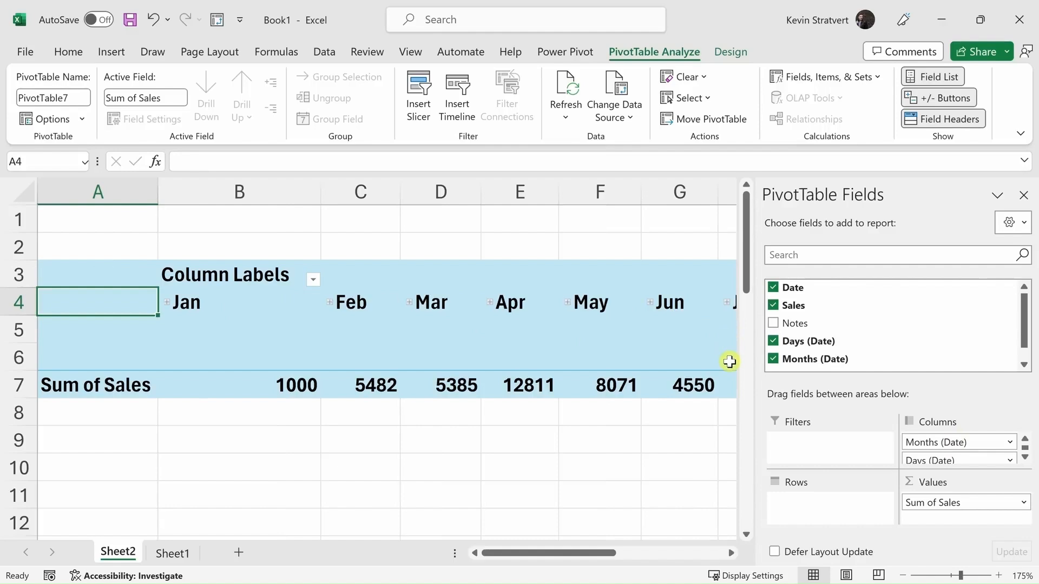
- Take the date fields out of Columns and place Date in the Rows area again
drag(979, 442, 707, 439)
drag(793, 288, 816, 507)
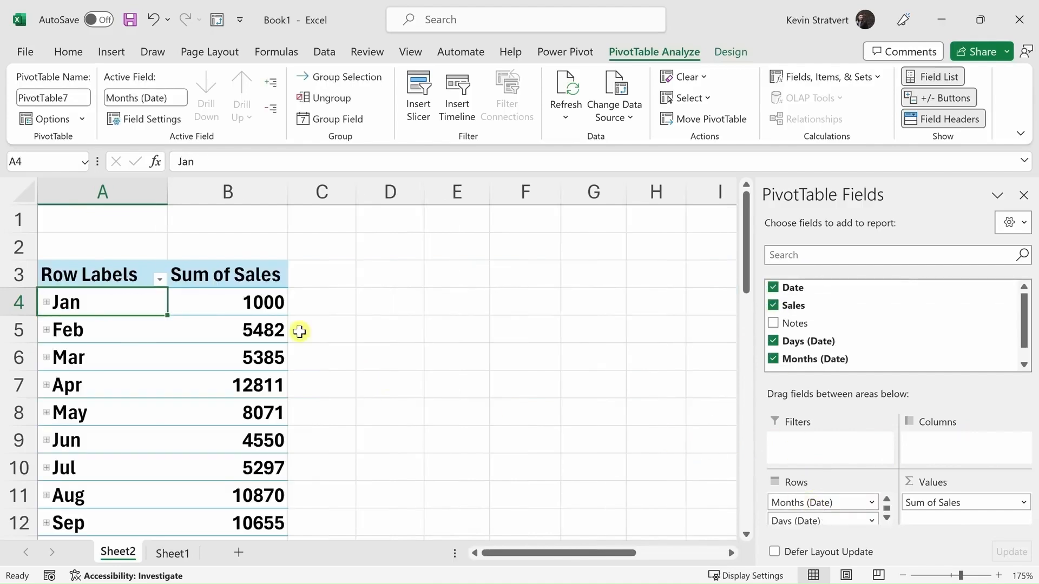
scroll(279, 314, down, 2)
scroll(276, 312, up, 1)
- Review the monthly sums in the PivotTable and show the Sales values as % of Grand Total
drag(255, 298, 257, 438)
click(260, 396)
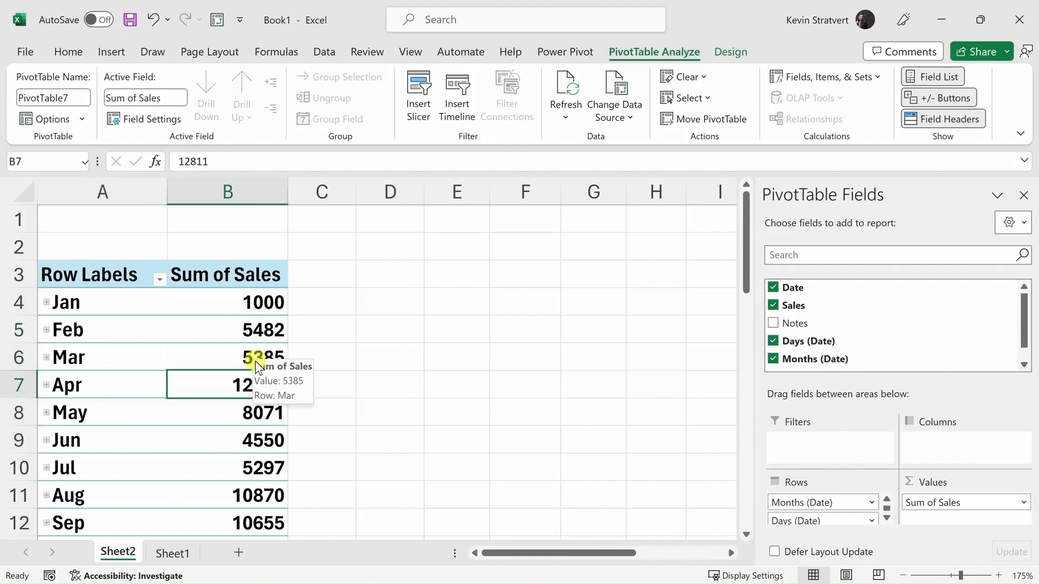
scroll(260, 379, down, 1)
scroll(270, 341, up, 1)
click(266, 301)
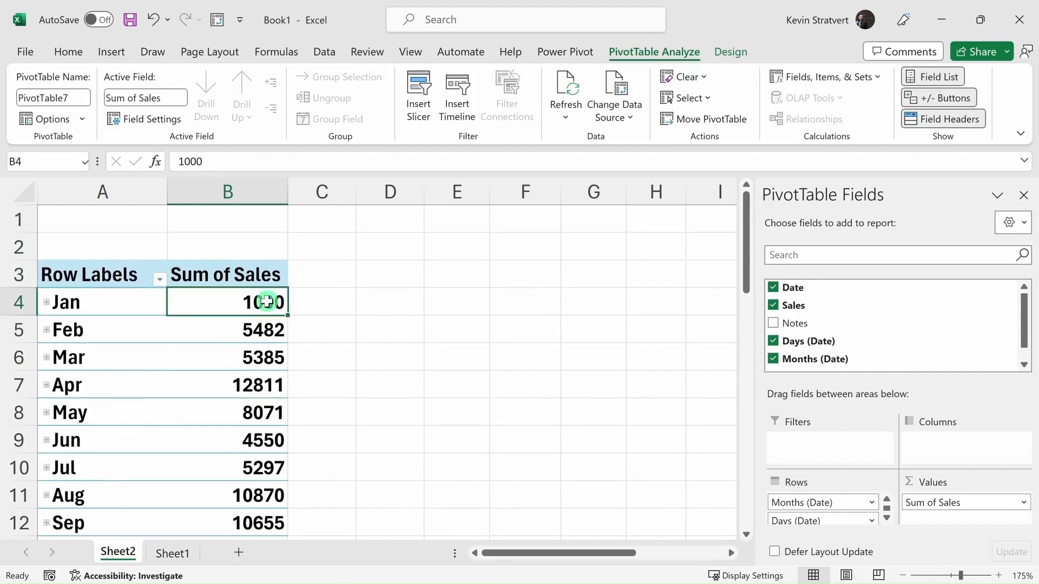
right_click(253, 303)
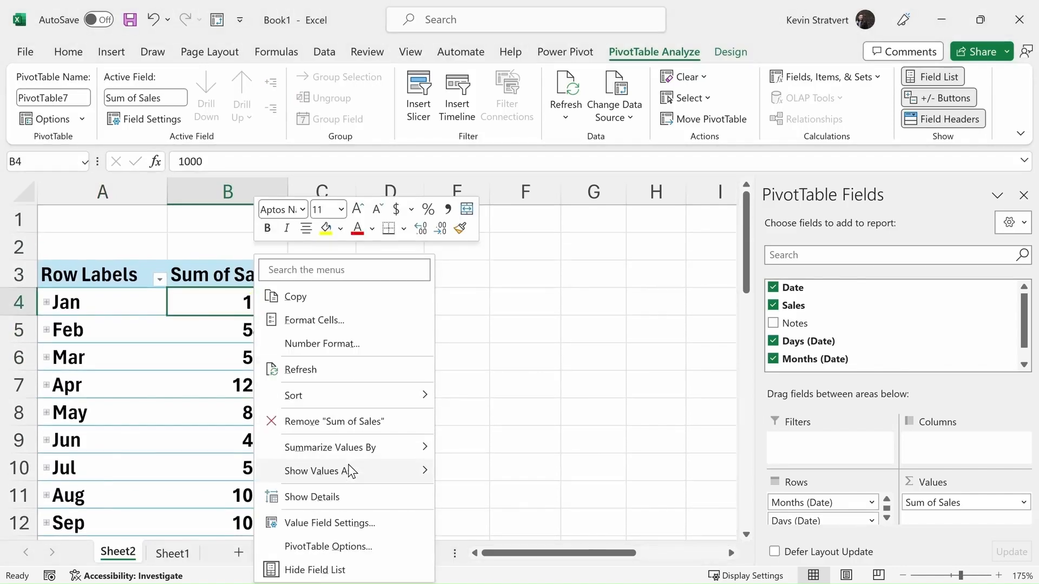
mouse_move(349, 471)
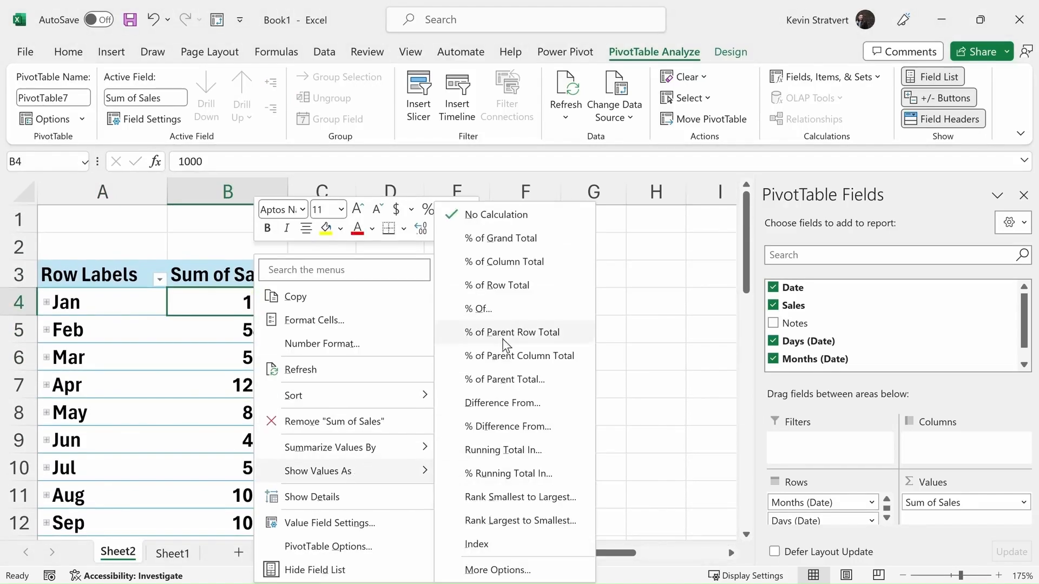
click(511, 238)
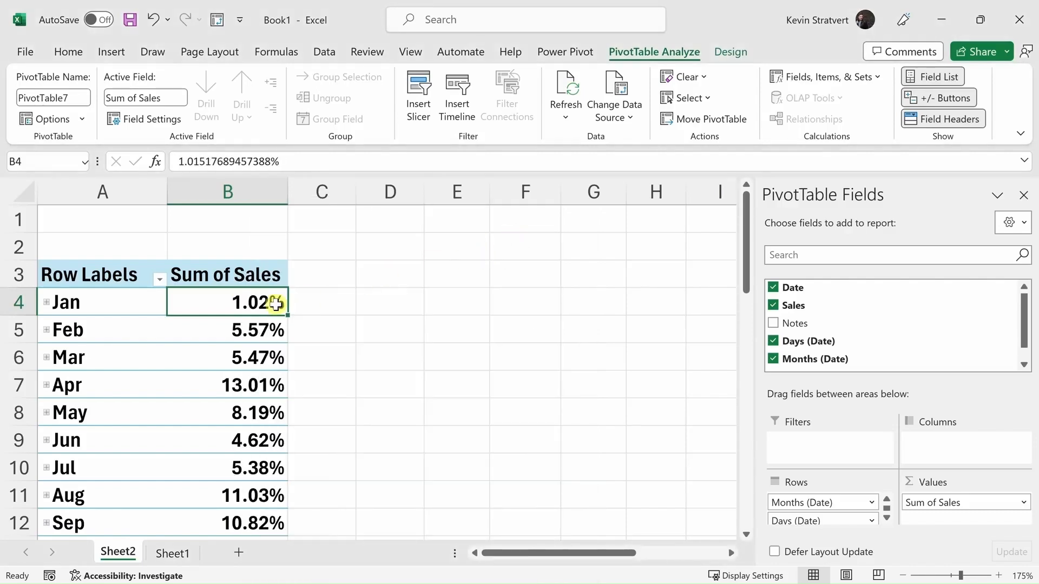
- Review the monthly percentages from January to the grand total and select December's sales share
scroll(274, 301, down, 3)
scroll(274, 300, up, 3)
mouse_move(266, 305)
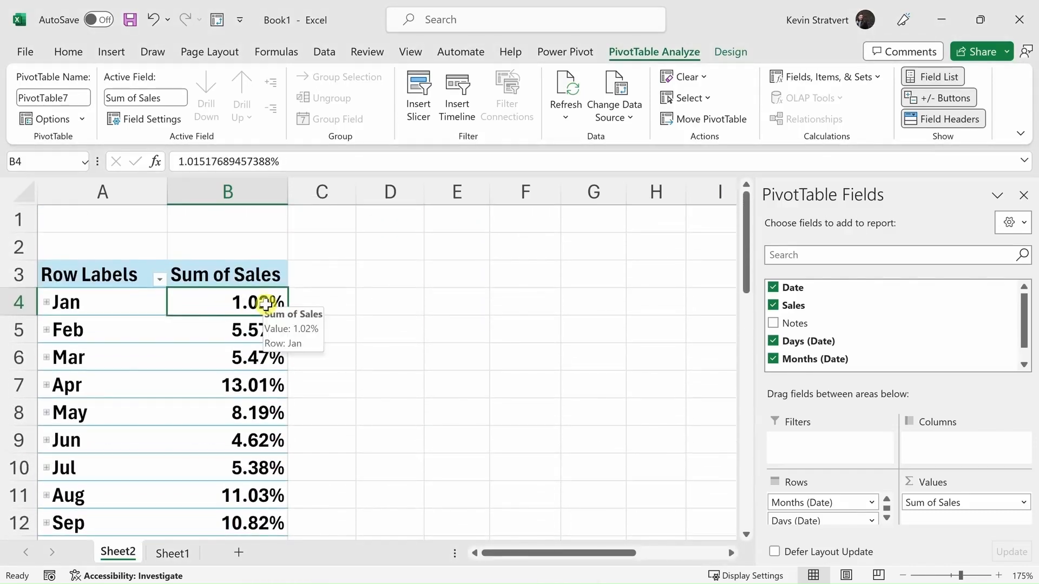
scroll(267, 304, down, 2)
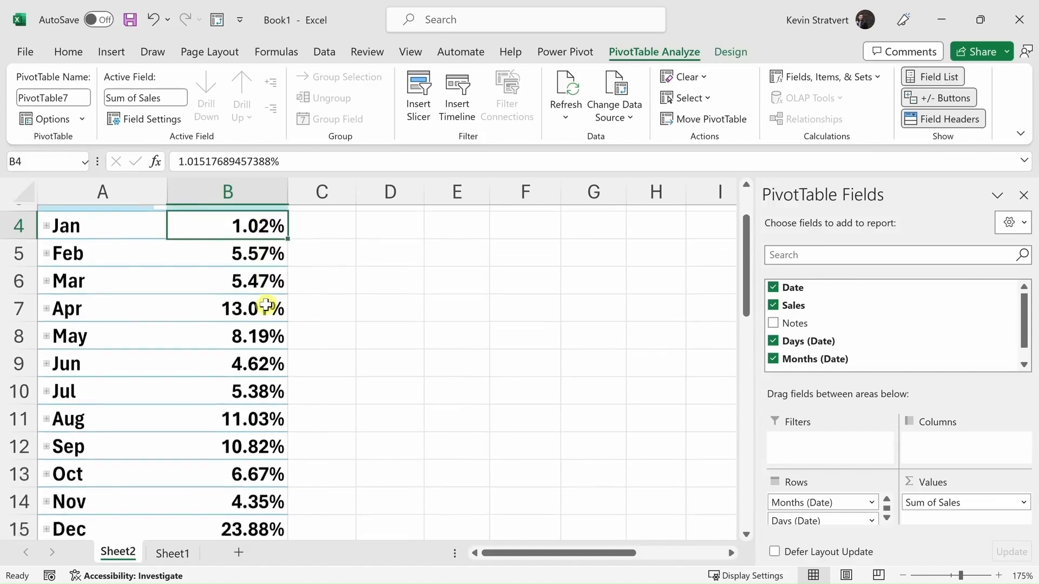
click(272, 437)
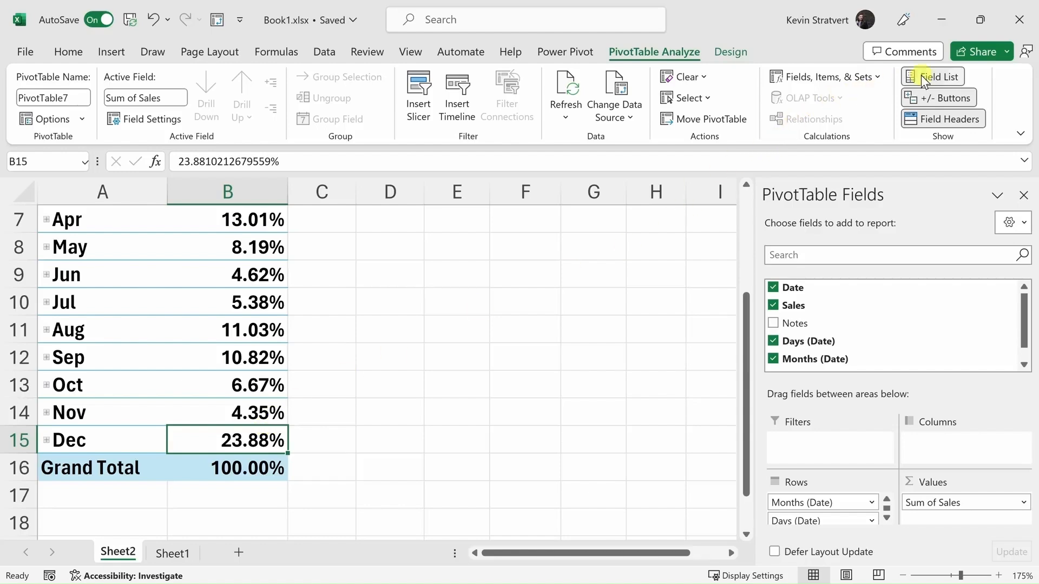
- Open the sharing dialog for Book1.xlsx and browse the suggested recipients without choosing one
click(1004, 54)
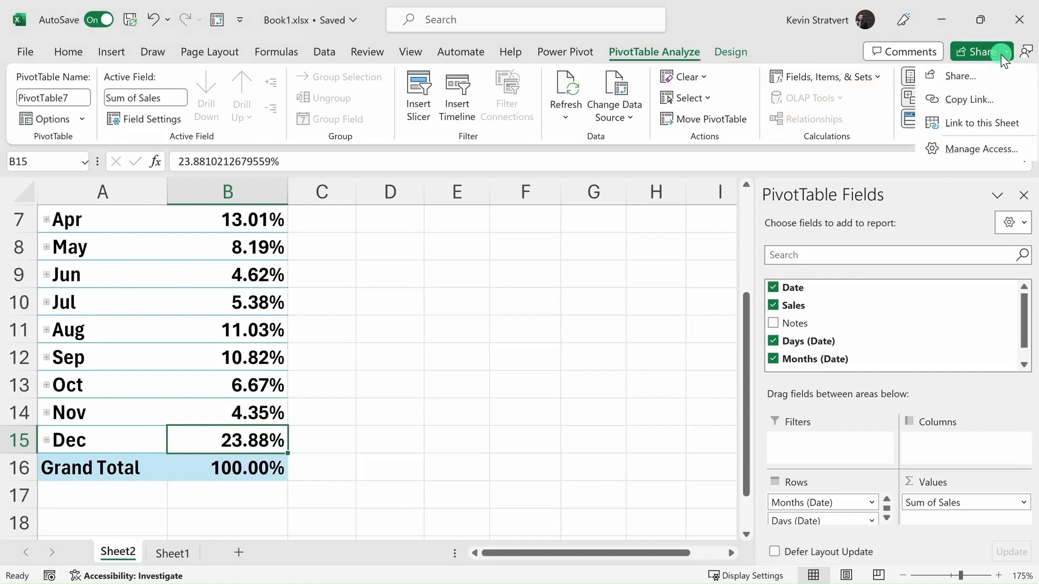
click(992, 80)
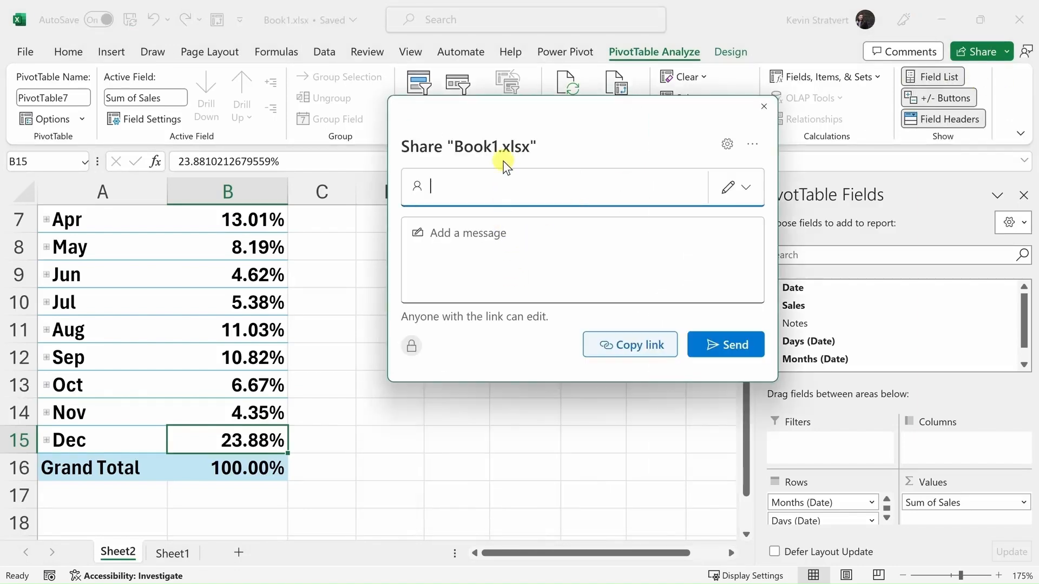
click(507, 185)
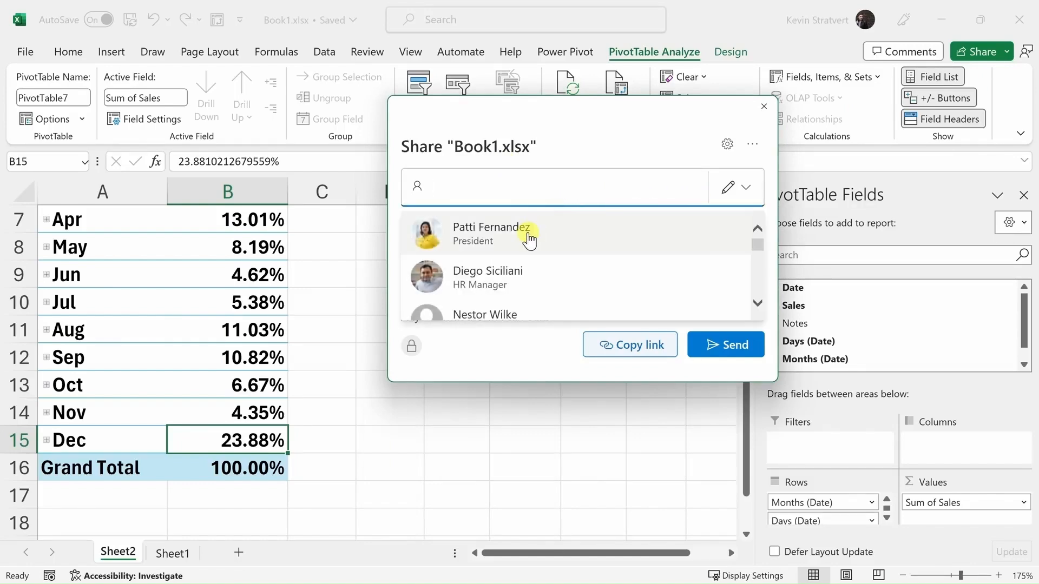
scroll(528, 239, down, 4)
scroll(525, 241, down, 3)
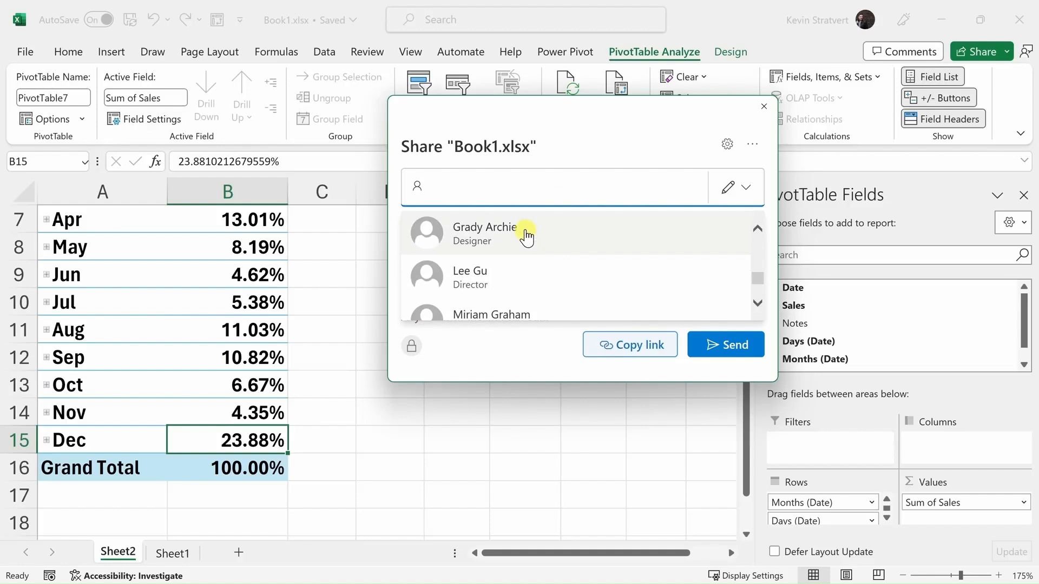
click(617, 145)
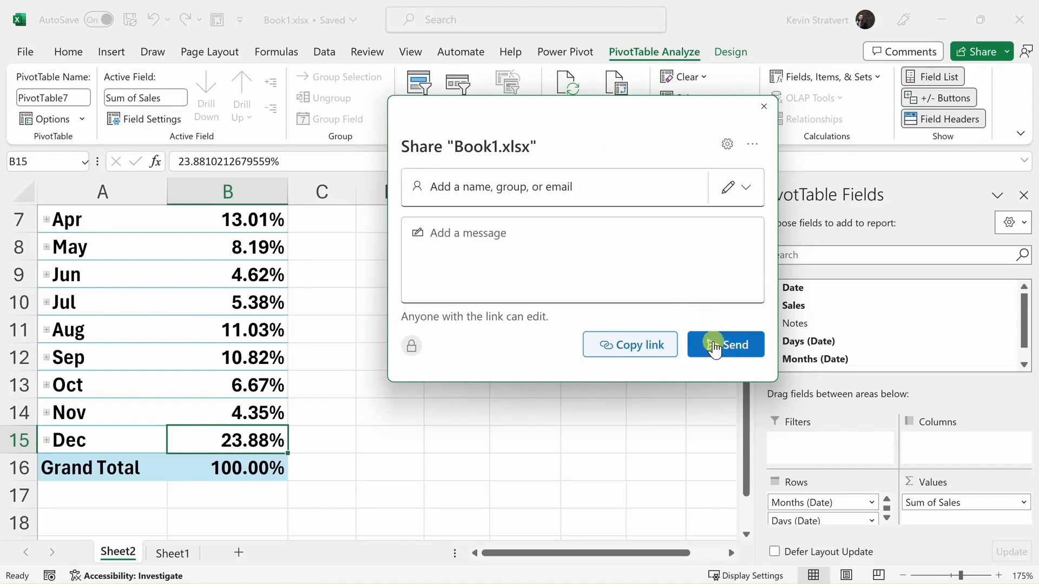